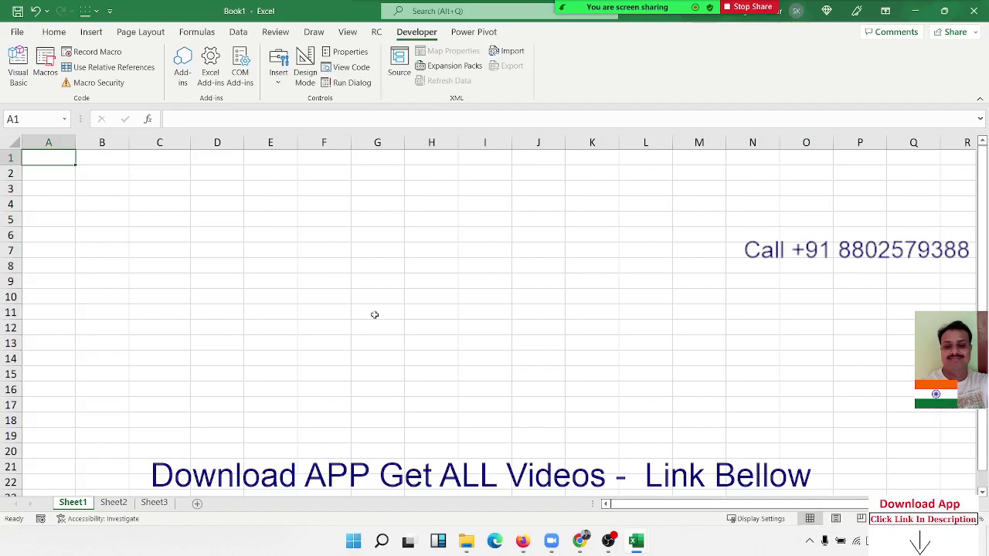
Enter 10 in B2 and 20 in C2, switching C2 from date to General format
key("ctrl+shift+Page_Down")
key("ctrl+Page_Down")
left_click(93, 174)
type("1")
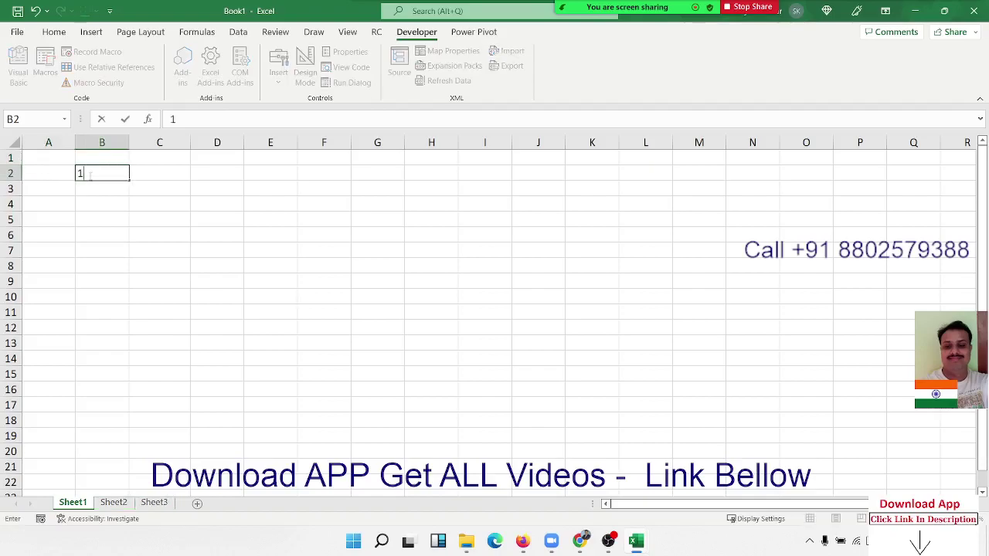
type("0")
key("Return")
key("Up")
key("Right")
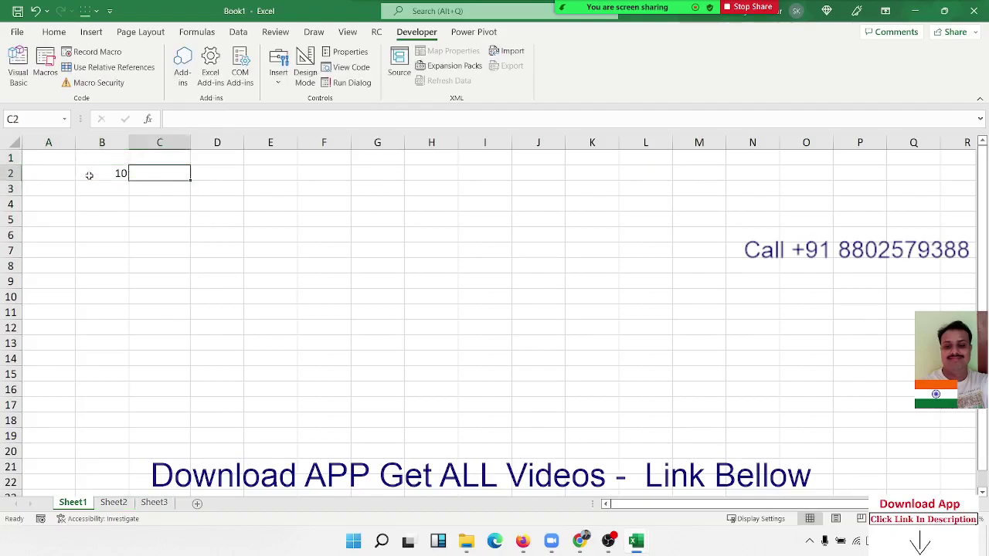
type("20")
key("Tab")
key("Return")
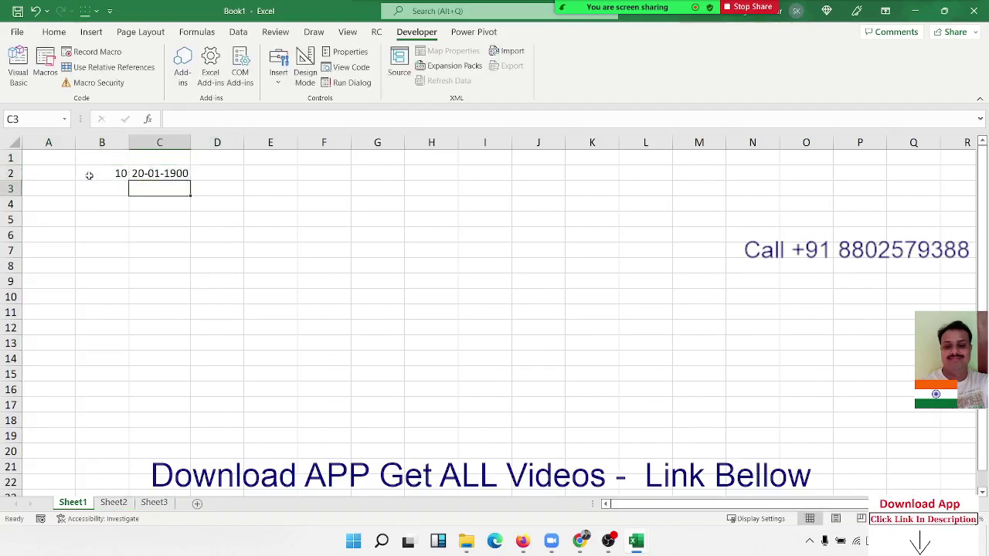
key("Up")
key("ctrl+shift+grave")
Total them with =B2+C2 in D2 and =SUM(B2:C2) in D3, both giving 30
key("Right")
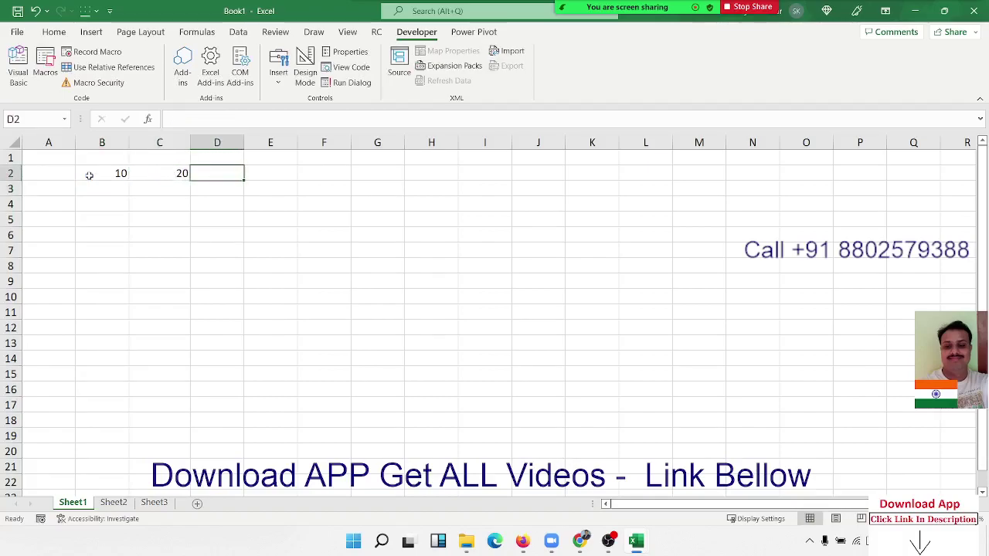
type("=")
key("Left")
key("Left")
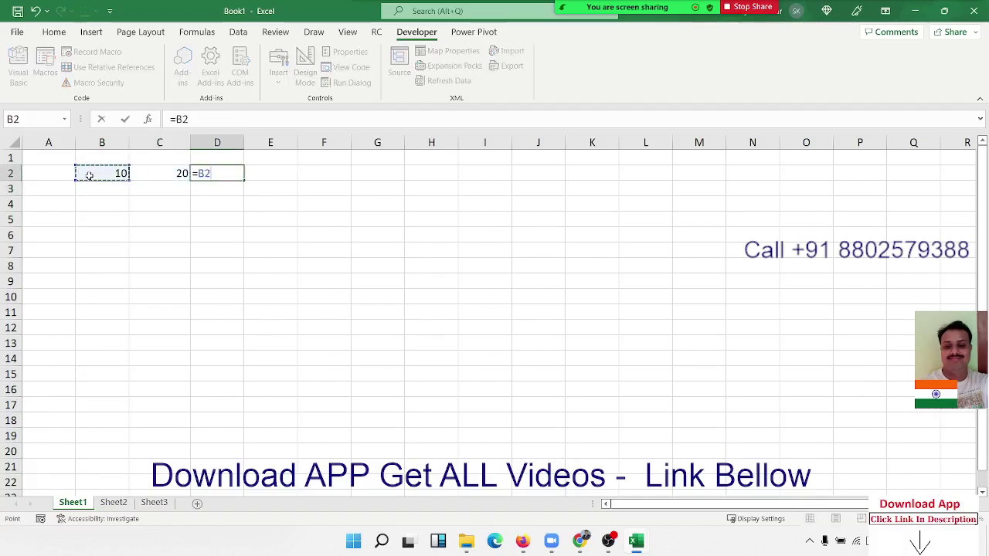
type("+")
key("Left")
key("Return")
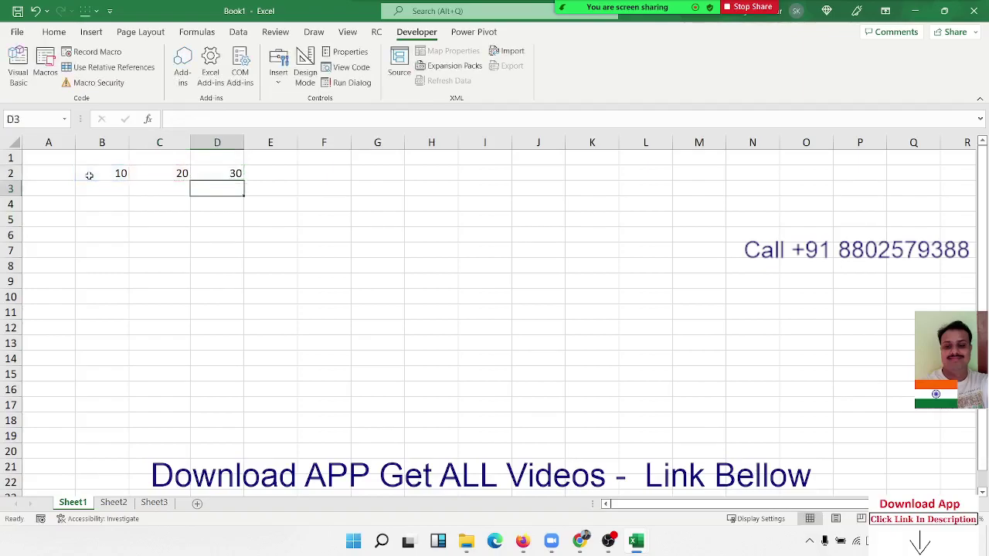
type("=sum(")
key("Left")
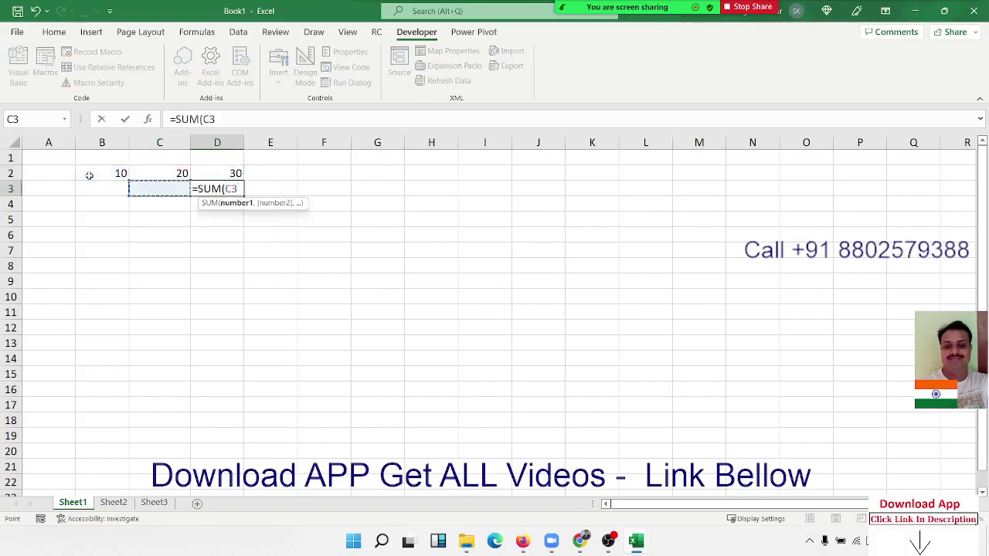
key("Up")
key("shift+Left")
key("Return")
Inspect the D3 and D2 formulas without changing them
key("Up")
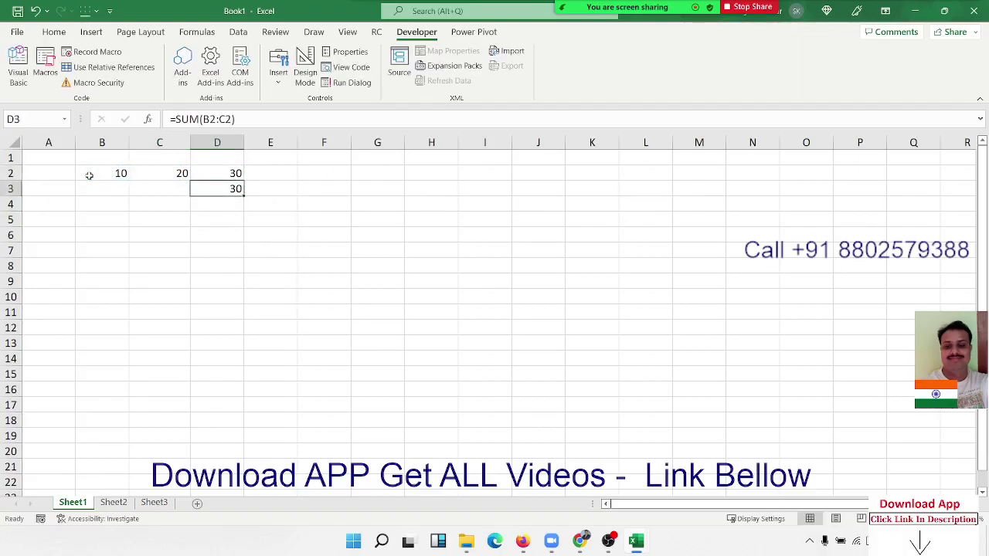
key("F2")
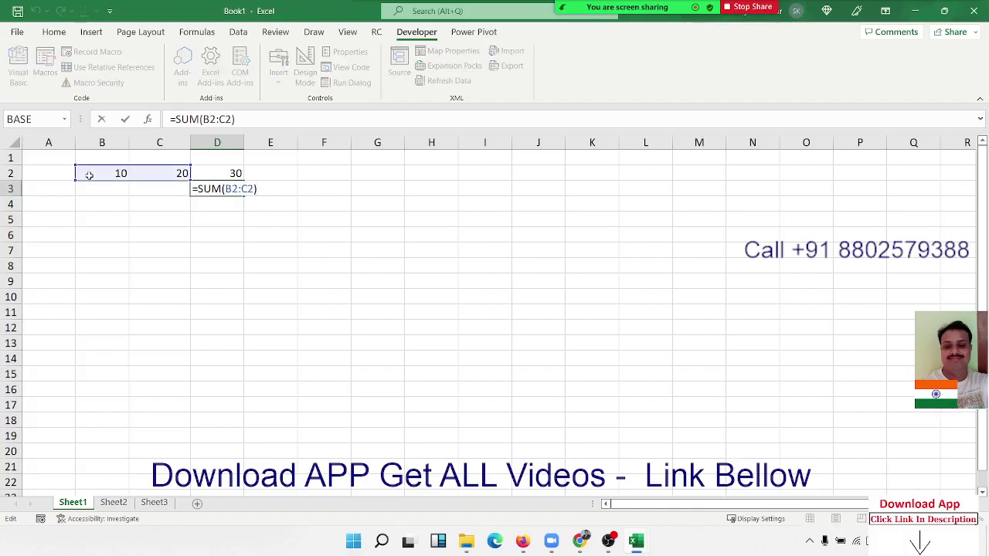
key("Escape")
key("Up")
key("F2")
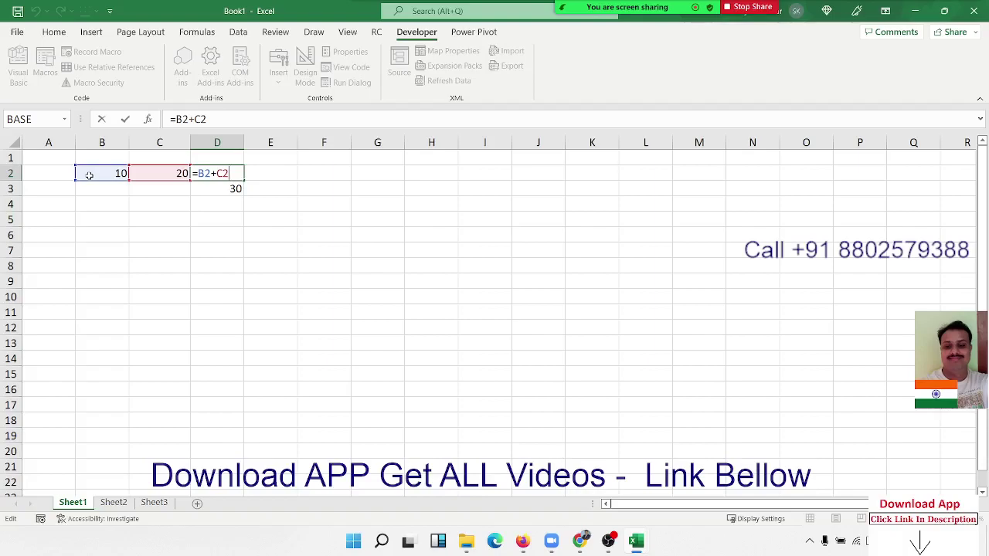
key("Escape")
key("Down")
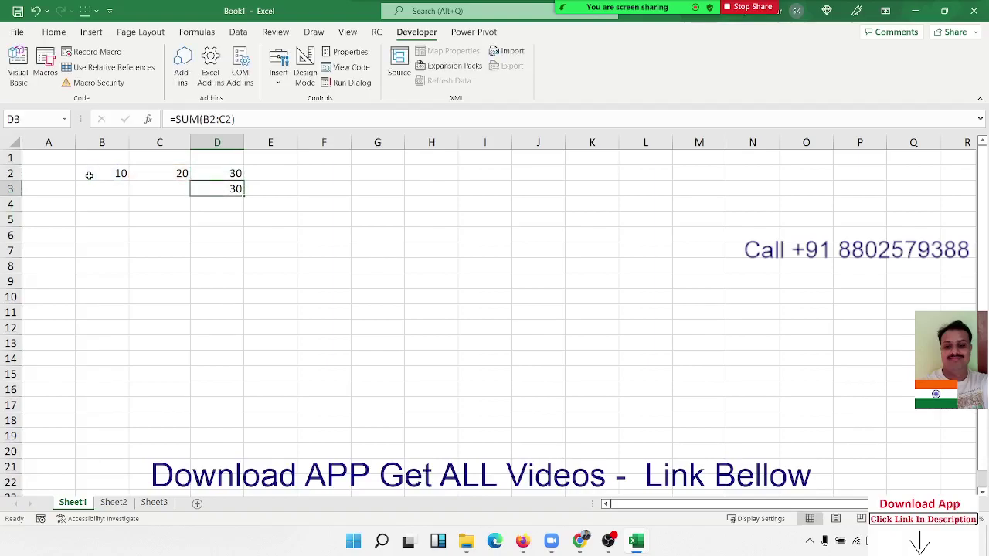
Browse the Formulas tab's Text and More Functions category lists
left_click(197, 32)
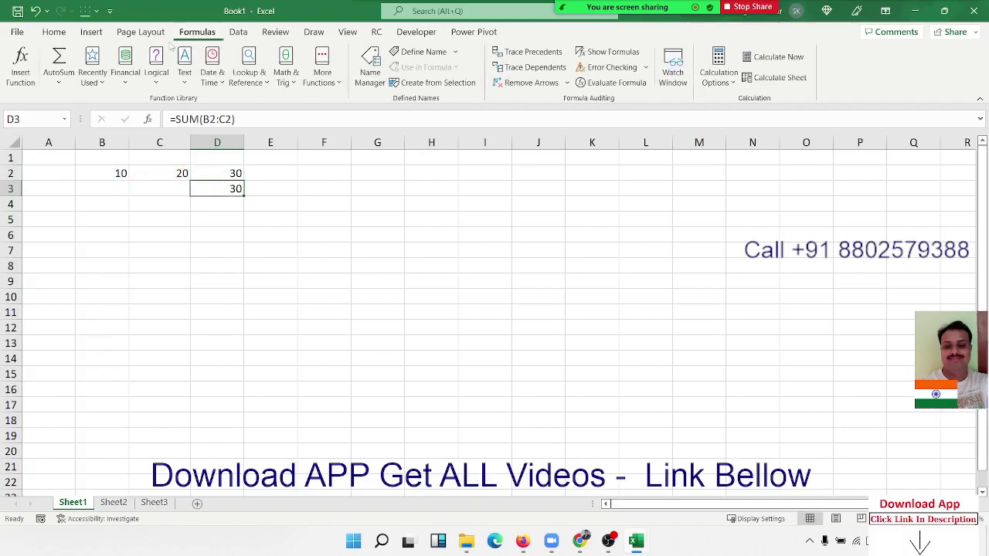
left_click(184, 73)
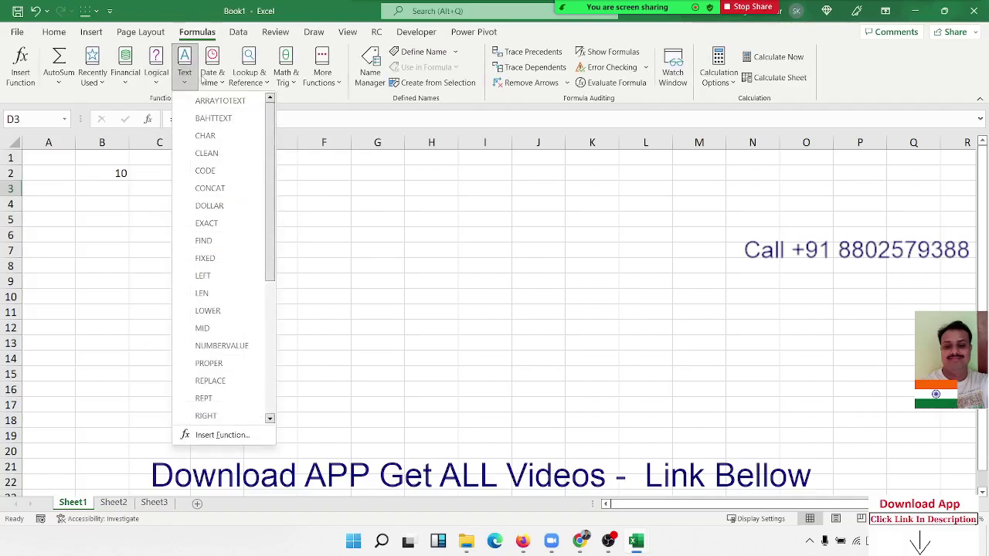
mouse_move(224, 81)
mouse_move(290, 87)
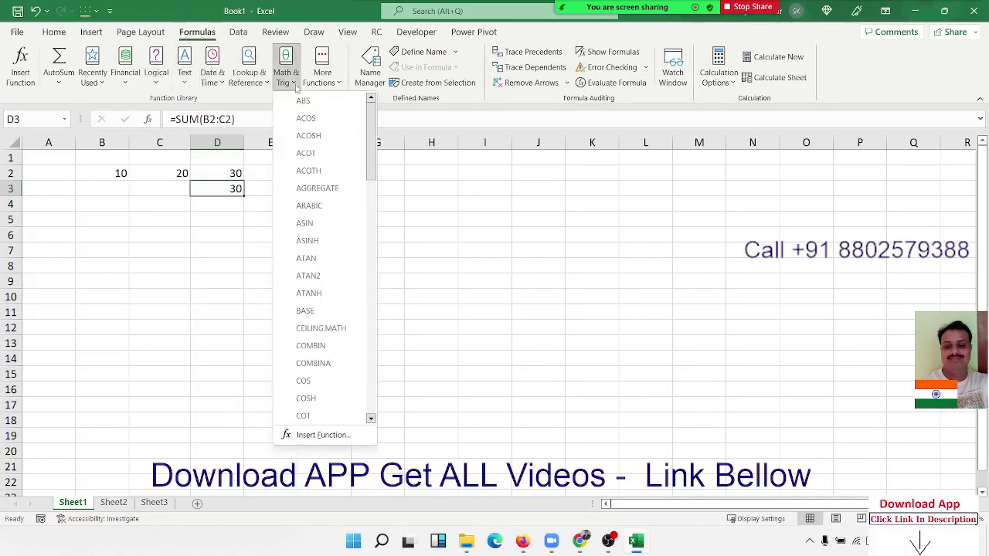
left_click(219, 197)
Open D3's SUM formula and D2's addition formula for inspection, leaving both unchanged
double_click(217, 193)
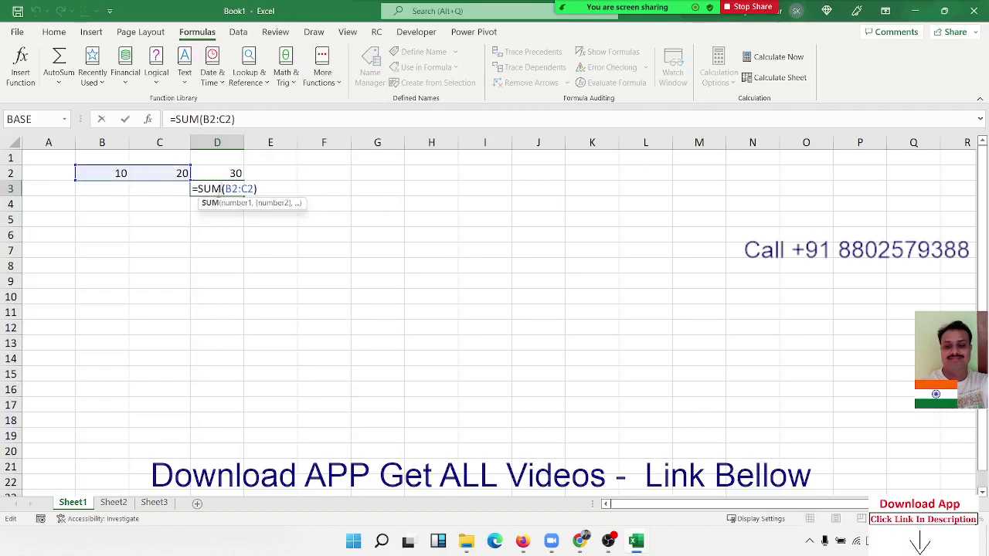
key("Return")
double_click(234, 170)
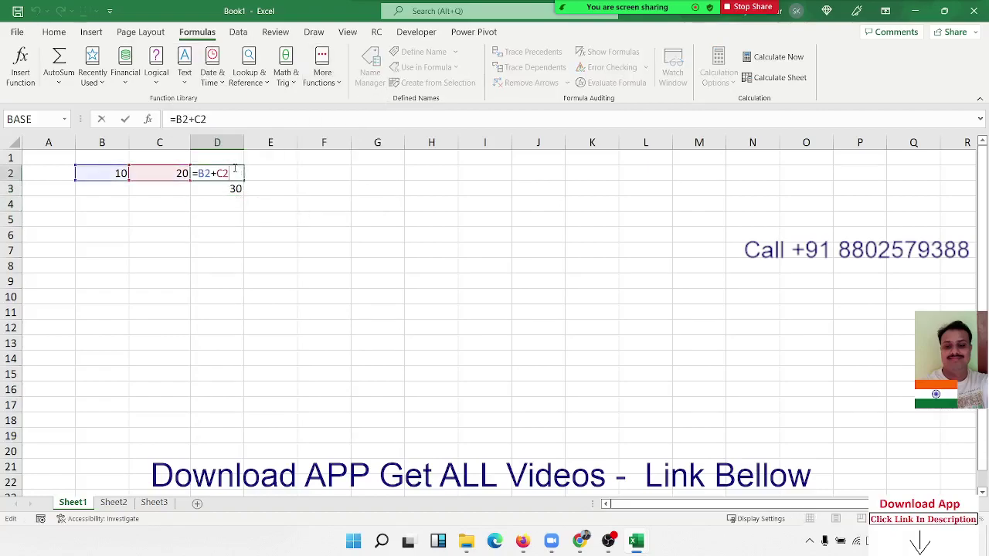
double_click(206, 173)
key("Return")
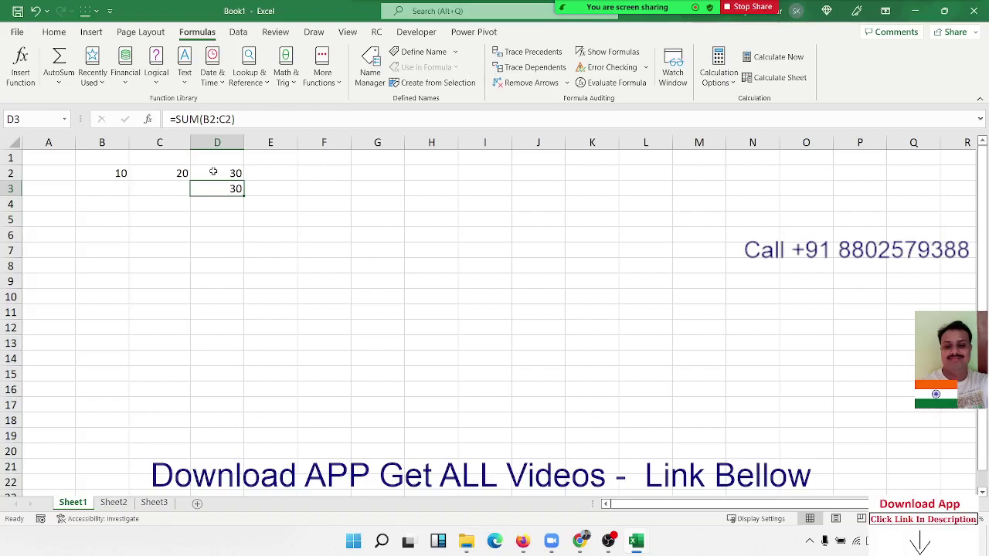
Enter the Buy heading in B5 with 85 below it in B6
key("Down")
key("Down")
key("Left")
key("Left")
key("Down")
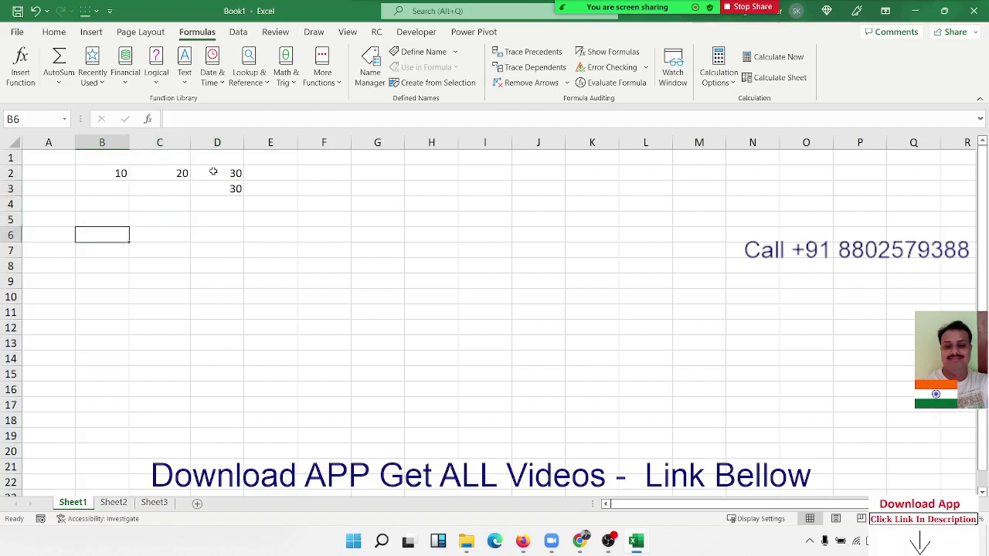
key("Up")
type("B")
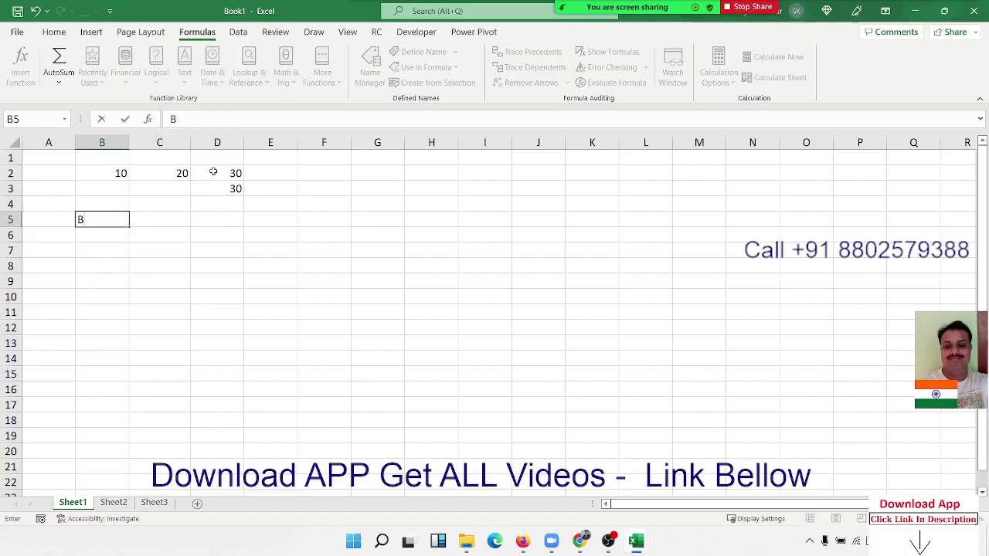
key("Return")
key("Up")
type("u")
type("y")
key("Return")
type("8")
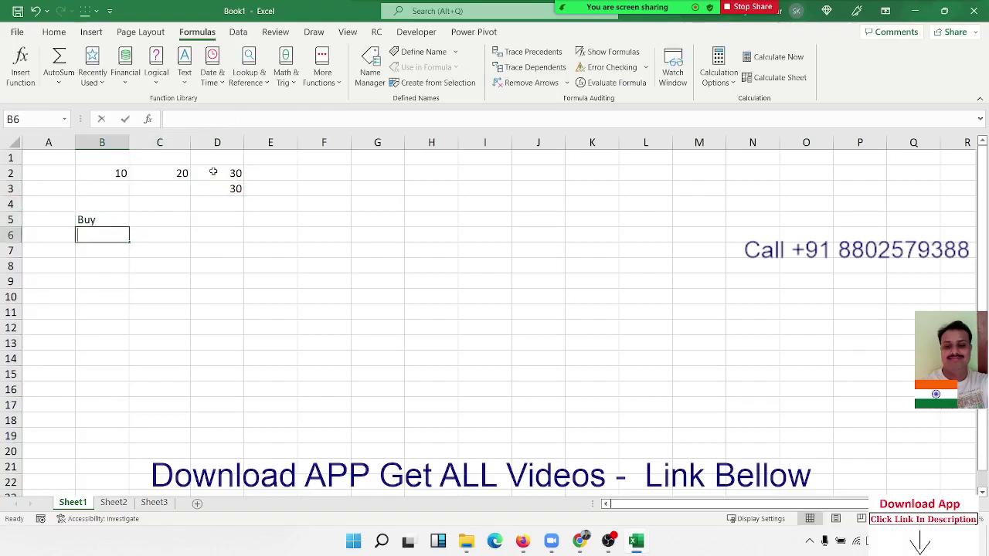
type("5")
key("Tab")
Add the Sell heading in C5 with 95 below it, and Profit % in D5
key("Up")
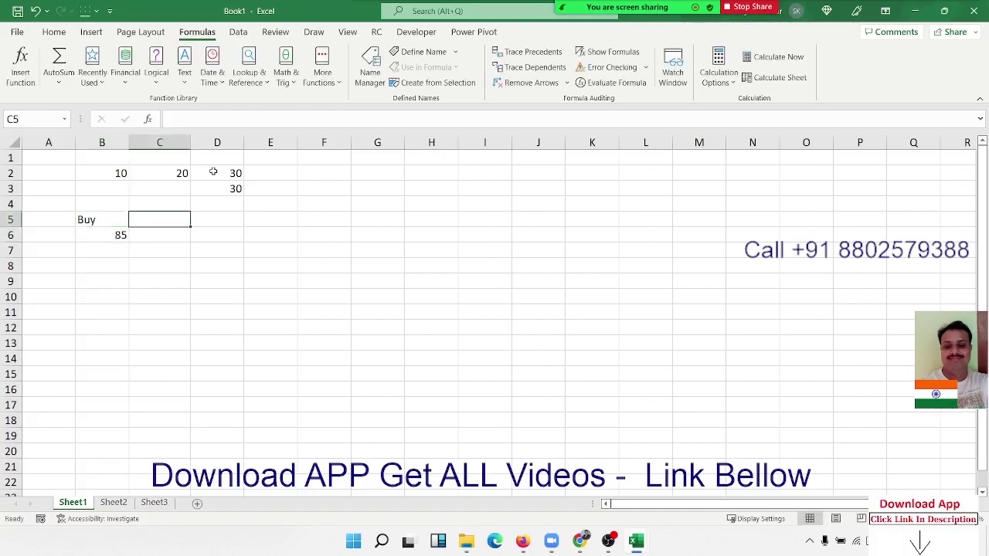
type("Sell")
key("Return")
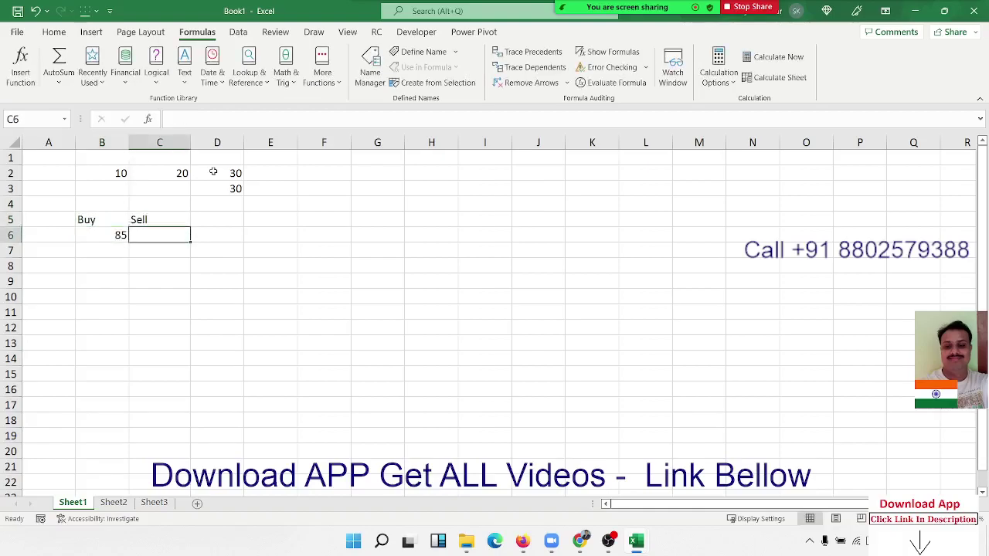
type("95")
key("Tab")
key("Up")
type("P")
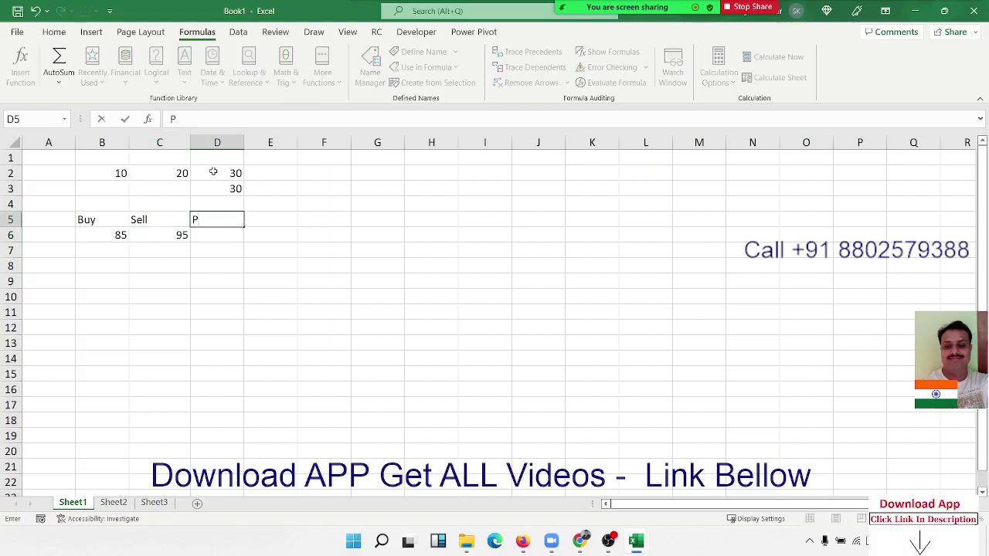
type("rof")
type("it")
type(" %")
key("Return")
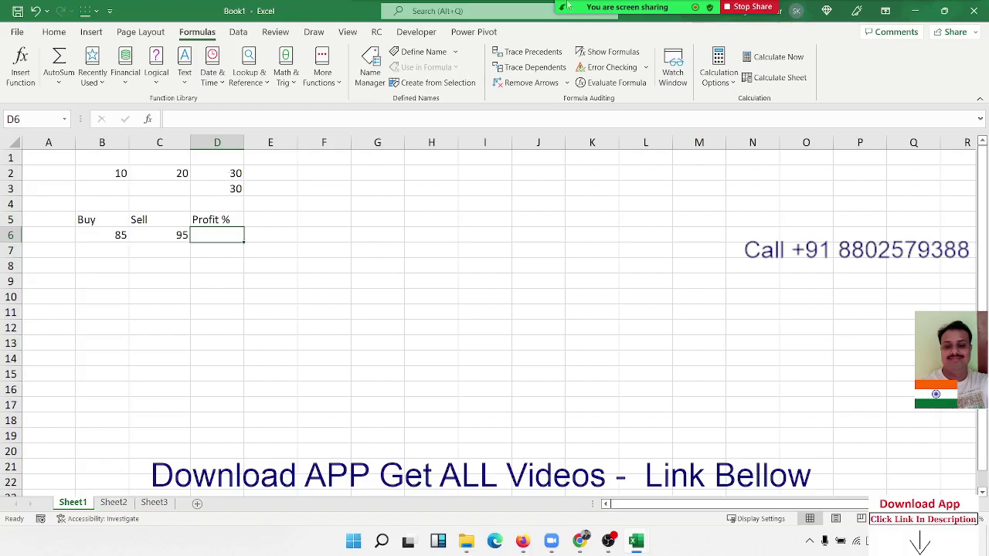
Sketch the profit formula (S−B)/B beside the table with the screen pen, then select D6
mouse_move(569, 6)
left_click(792, 19)
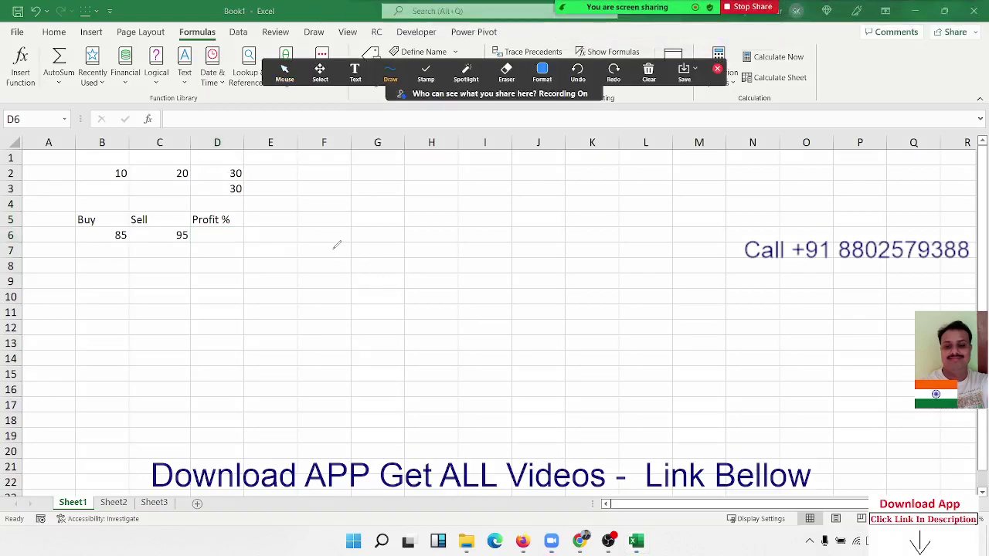
left_click_drag(373, 210, 329, 261)
left_click_drag(398, 231, 438, 225)
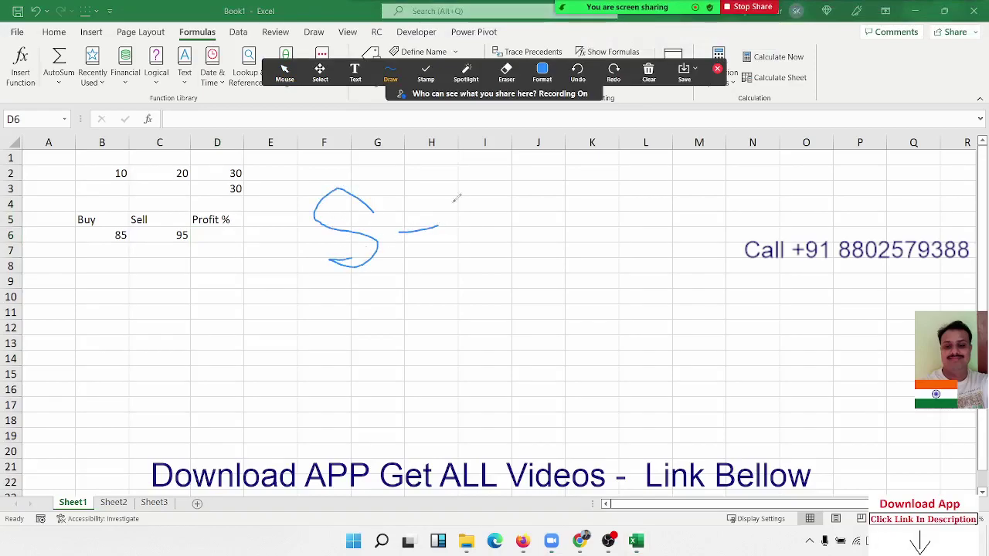
mouse_move(468, 181)
left_mouse_down()
mouse_move(504, 206)
mouse_move(488, 241)
left_mouse_up()
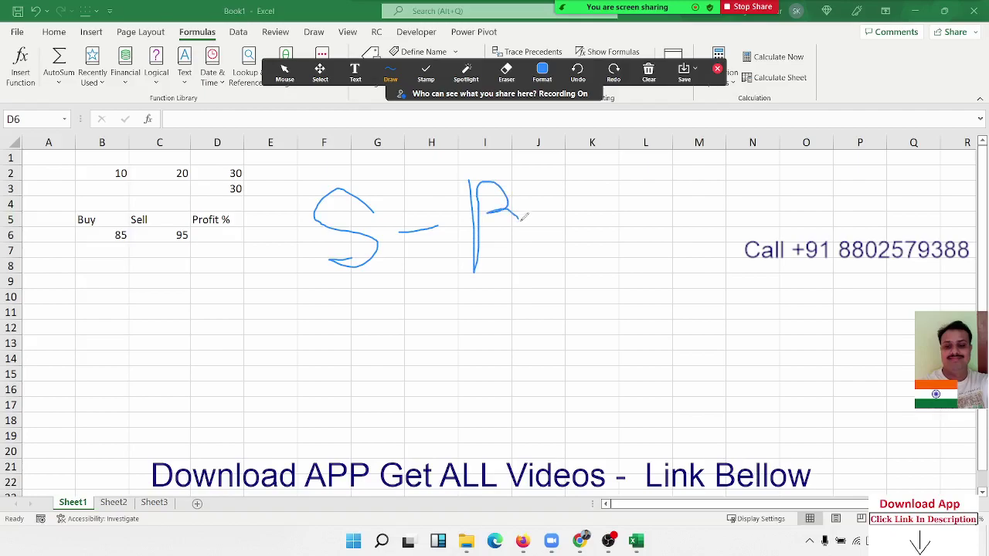
left_click_drag(334, 297, 488, 268)
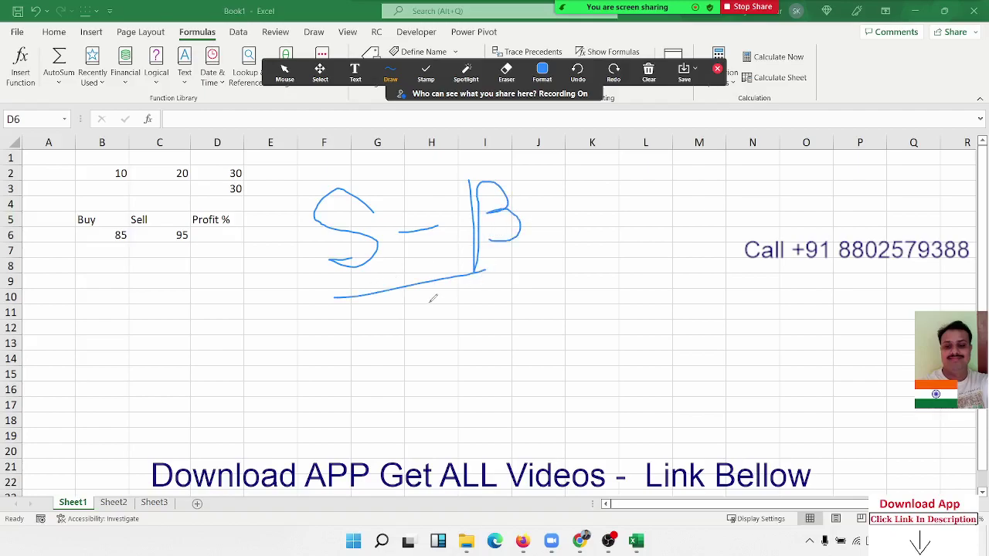
mouse_move(415, 301)
left_mouse_down()
mouse_move(420, 331)
mouse_move(438, 309)
mouse_move(443, 326)
left_mouse_up()
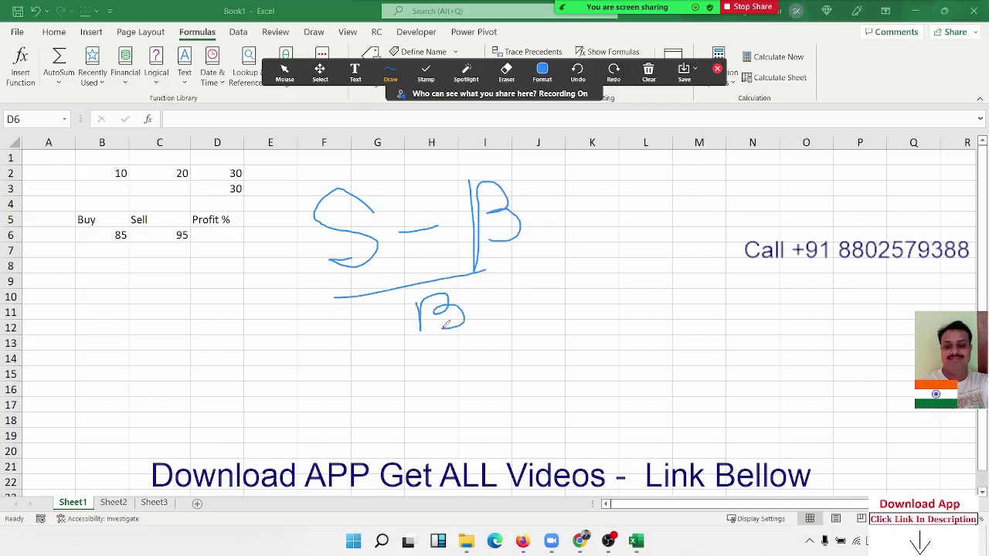
left_click(716, 71)
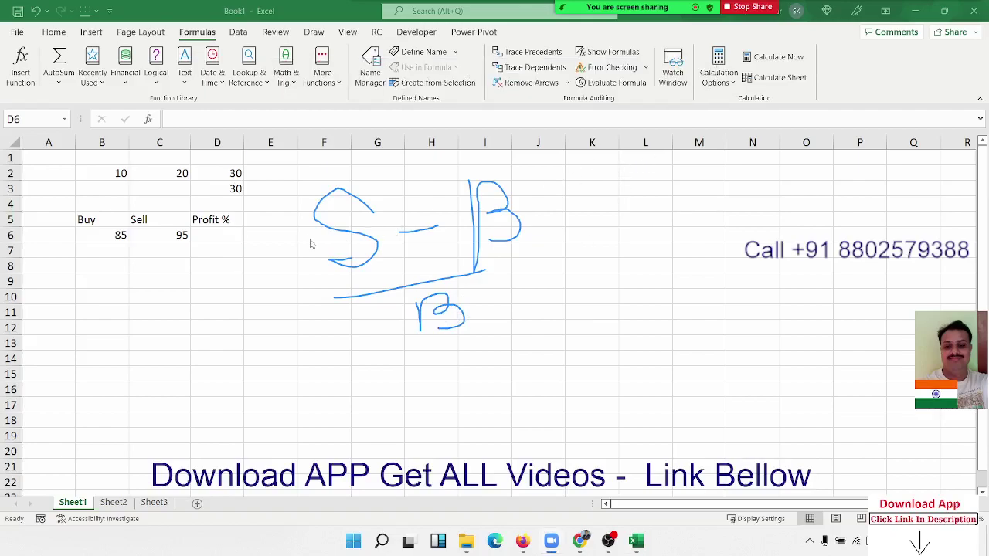
left_click(245, 243)
type("=")
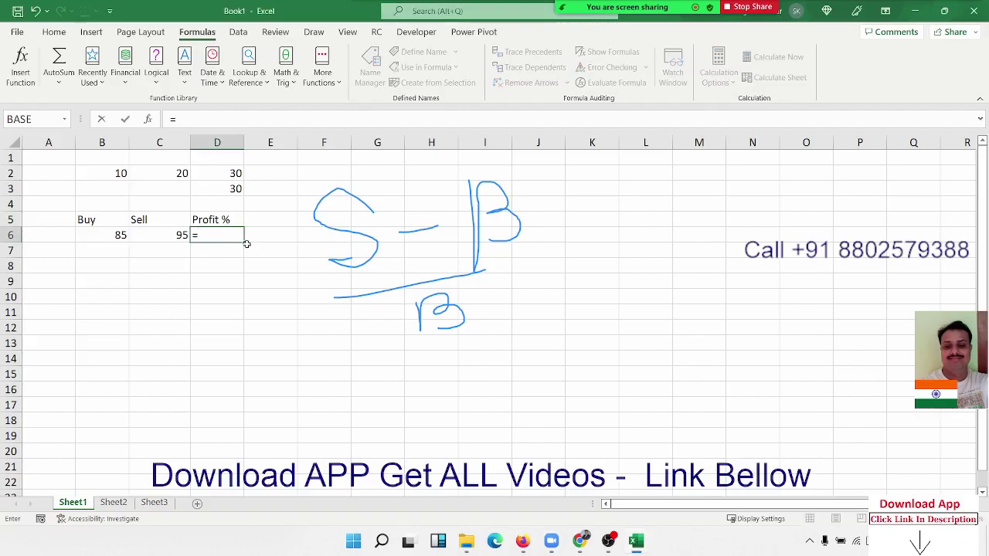
key("Left")
type("-")
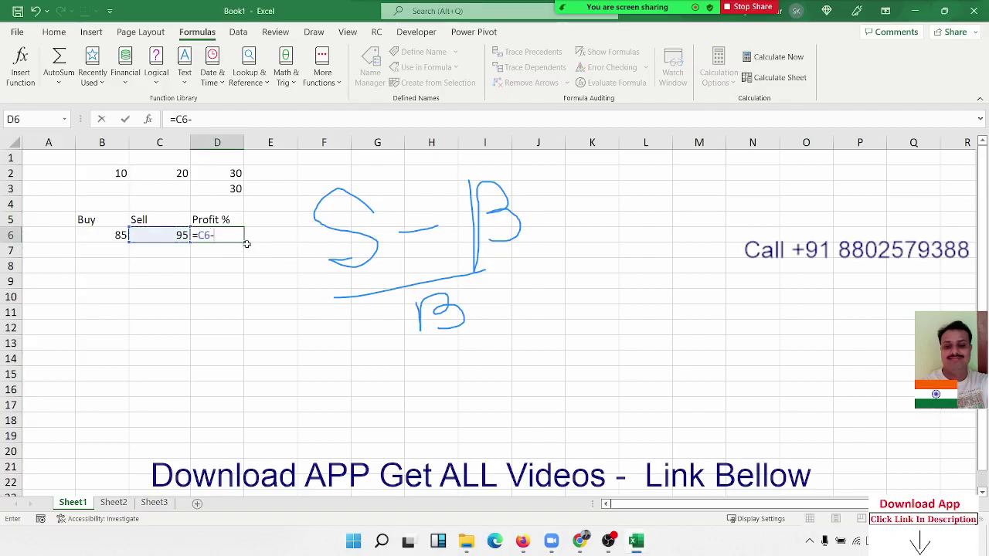
key("Left")
key("Left")
type("/")
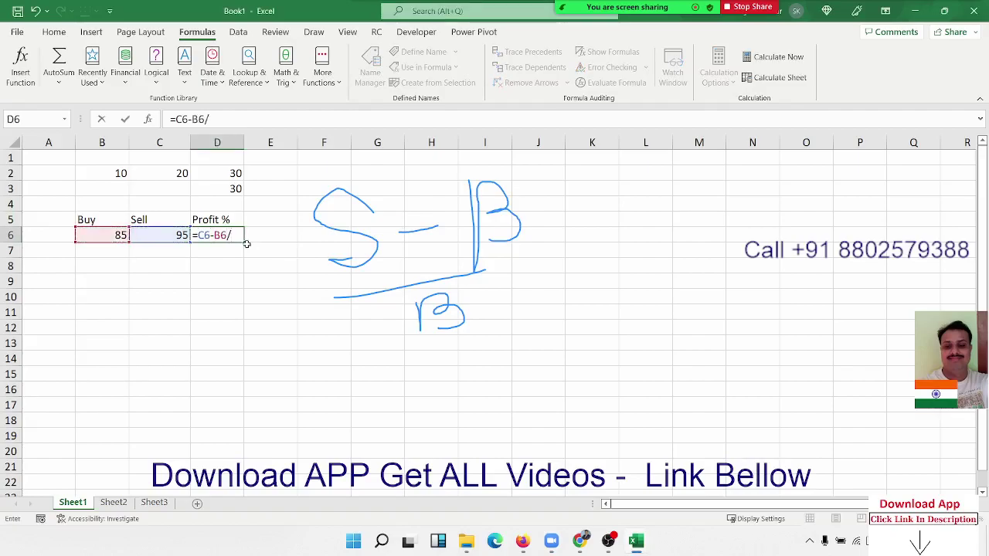
key("Left")
key("Left")
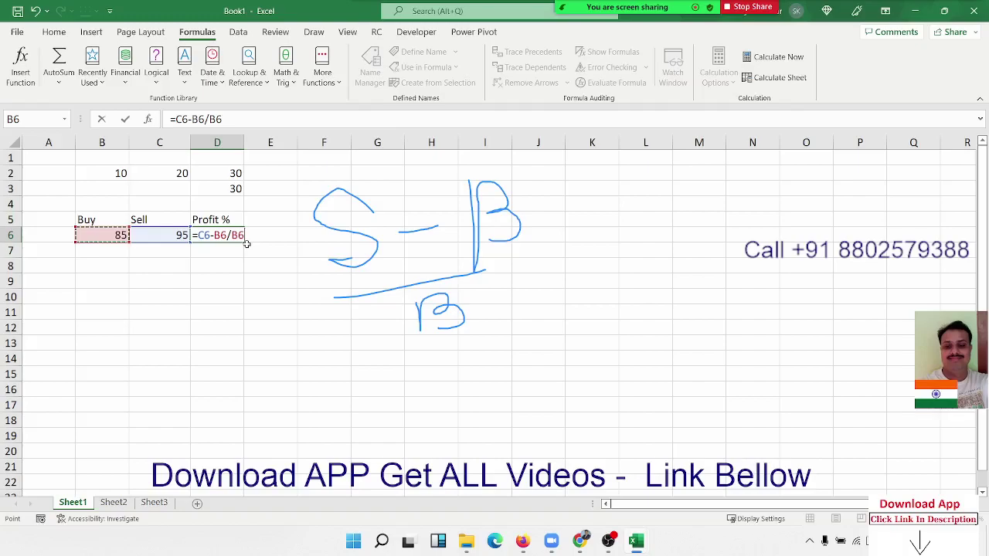
key("Escape")
Demonstrate 2+2/2 precedence in D7, cancel it, and start a bracketed formula in D6
key("Return")
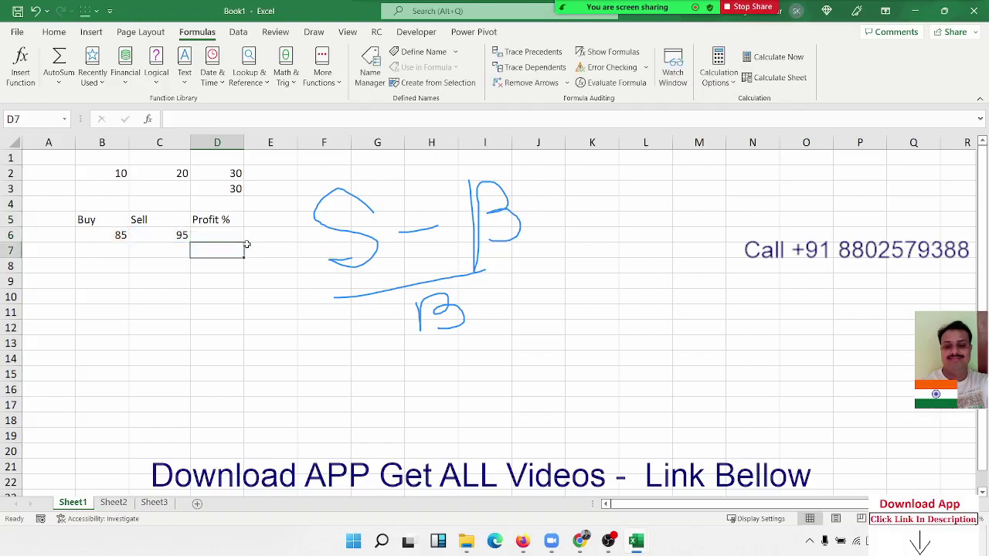
type("2")
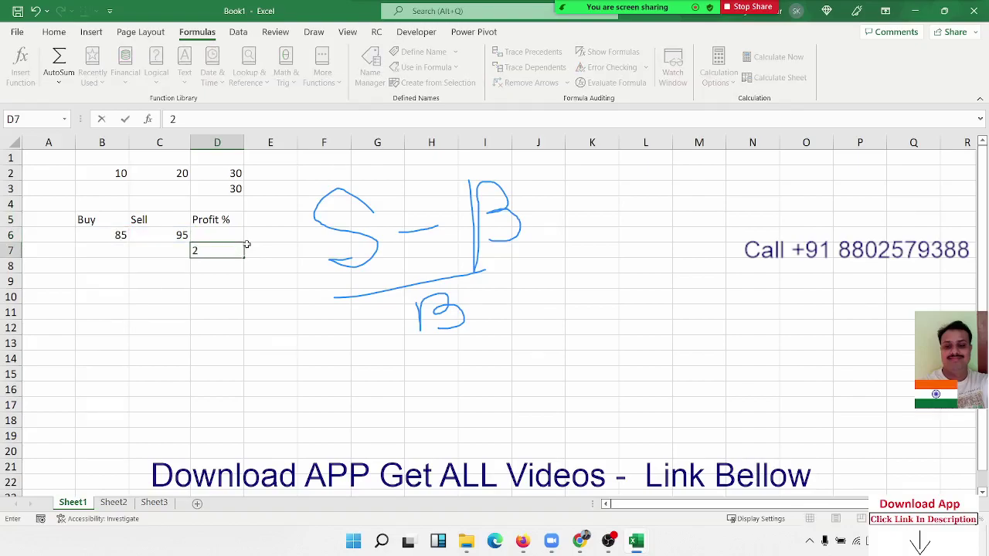
type("+2/")
type("2")
left_click_drag(205, 250, 223, 250)
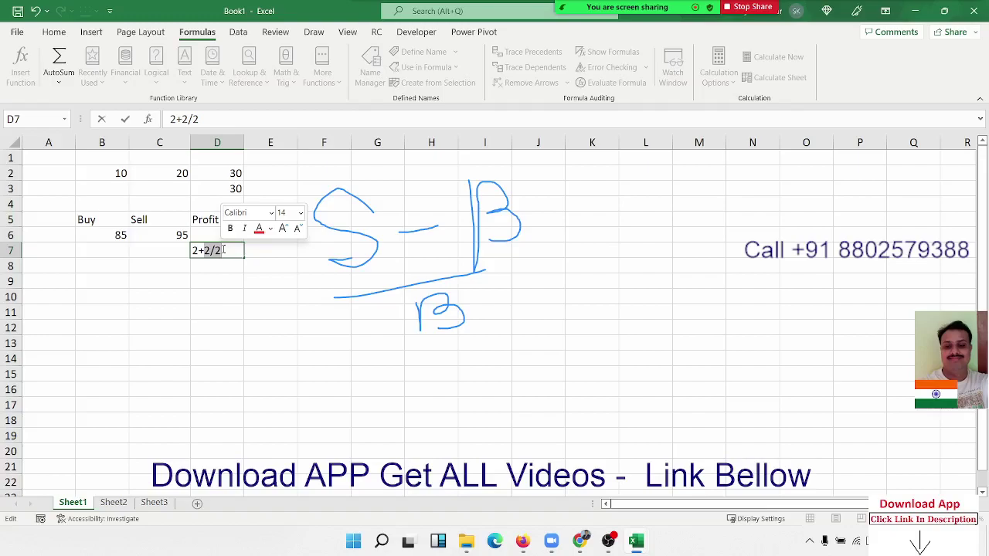
key("Escape")
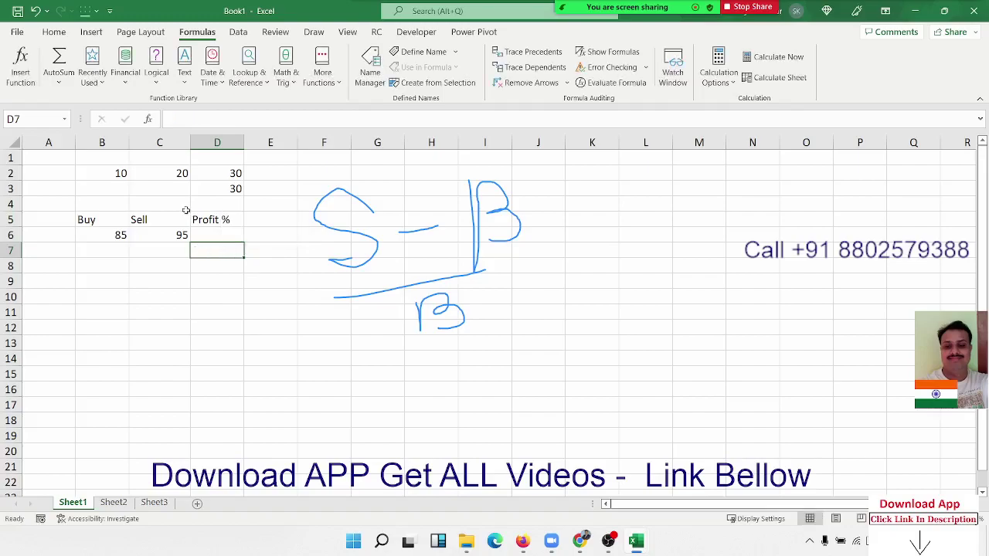
left_click(207, 234)
type("=")
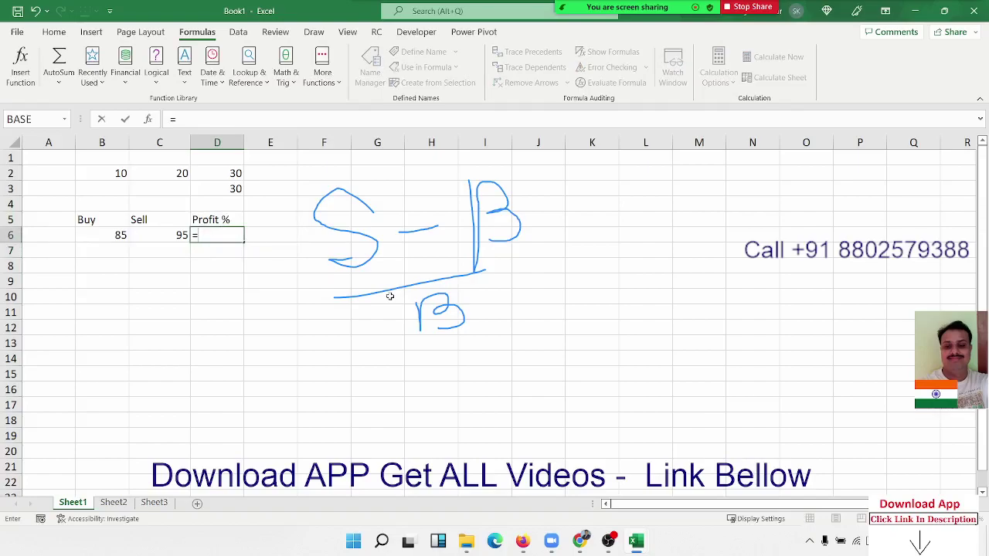
type("(")
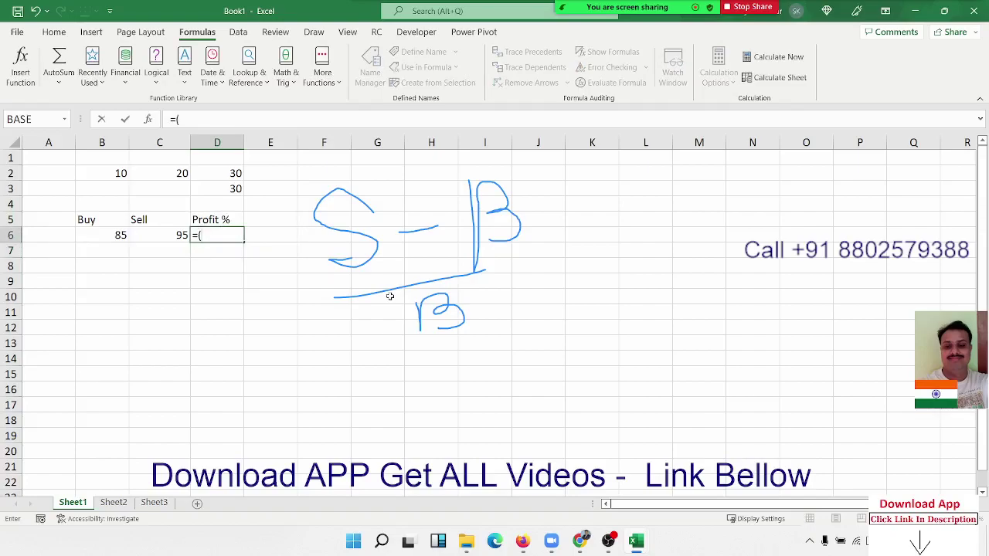
Enter the profit formula =(C6-B6)/B6 in D6
key("Left")
type("-")
key("Left")
key("Left")
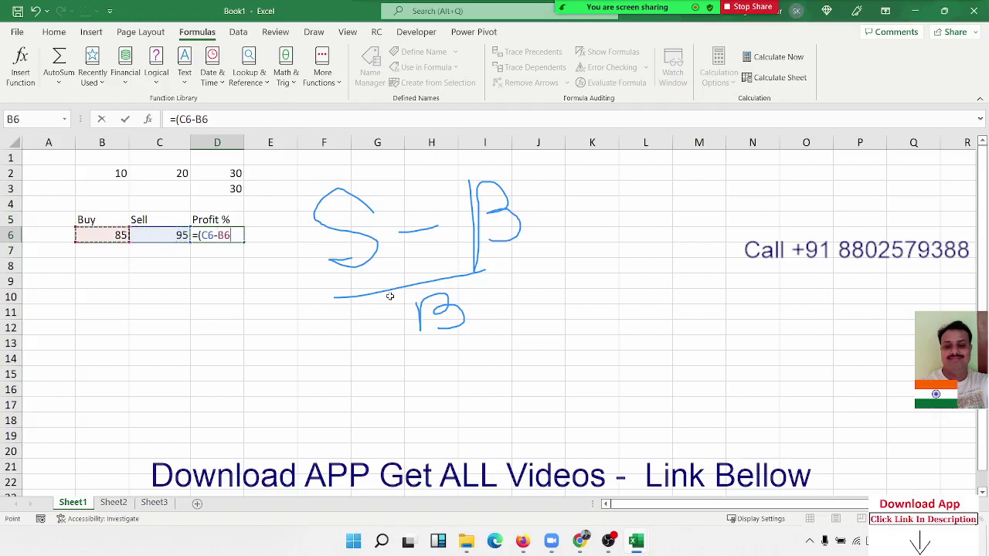
type(")")
type("/")
key("Left")
key("Left")
key("Return")
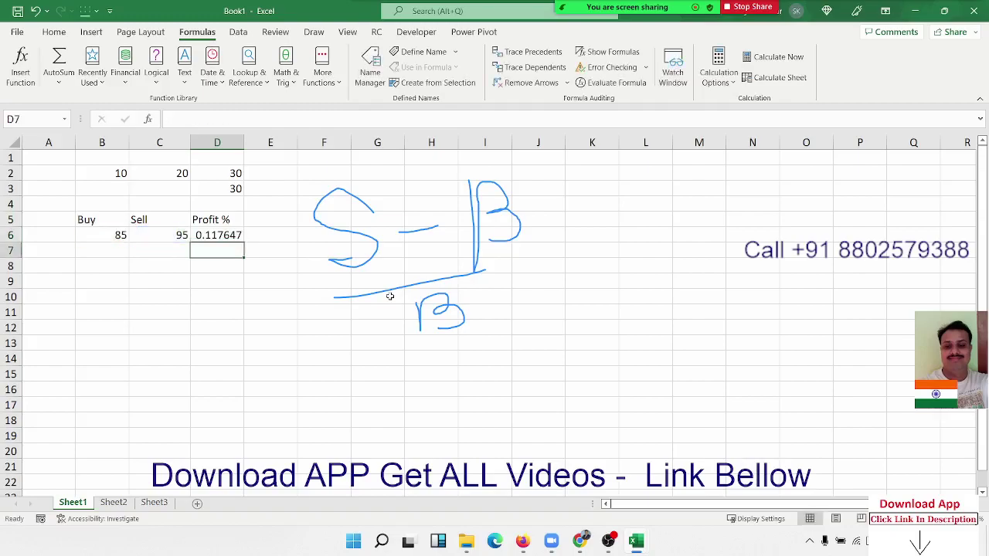
key("Up")
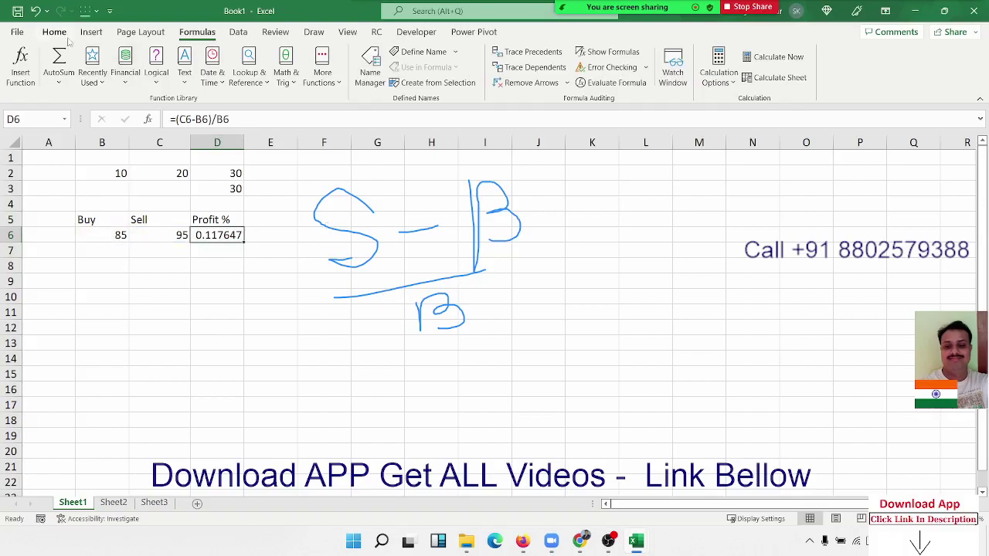
Apply Percent Style to D6 so it shows 12%, then bring up the annotation clearing options
left_click(56, 32)
left_click(384, 77)
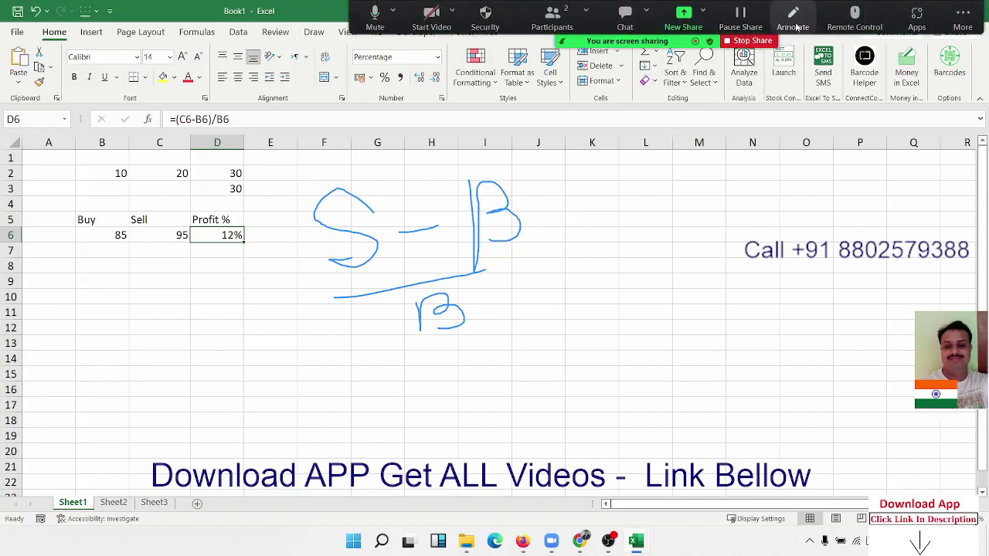
left_click(792, 17)
left_click(649, 74)
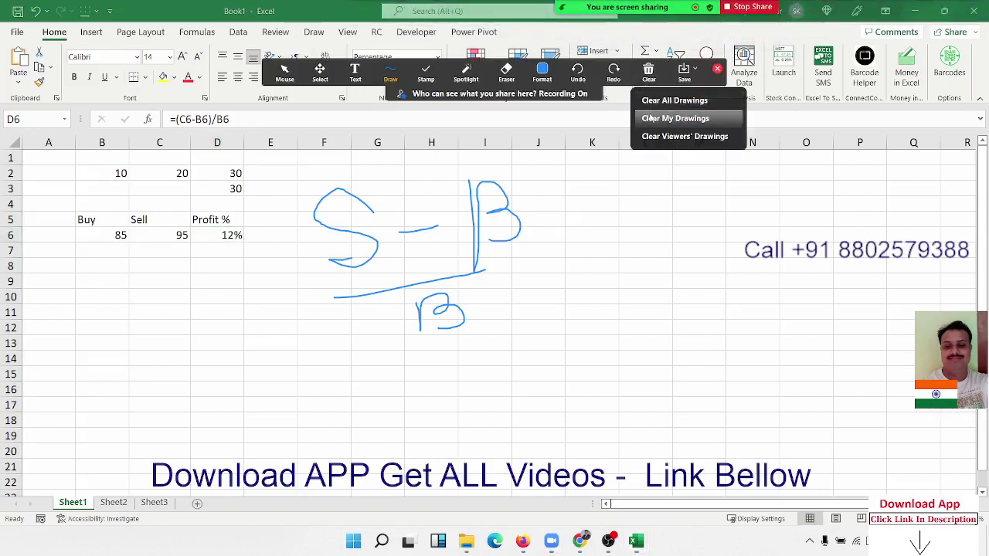
Clear my annotation drawings from the screen and close the annotation toolbar
left_click(653, 109)
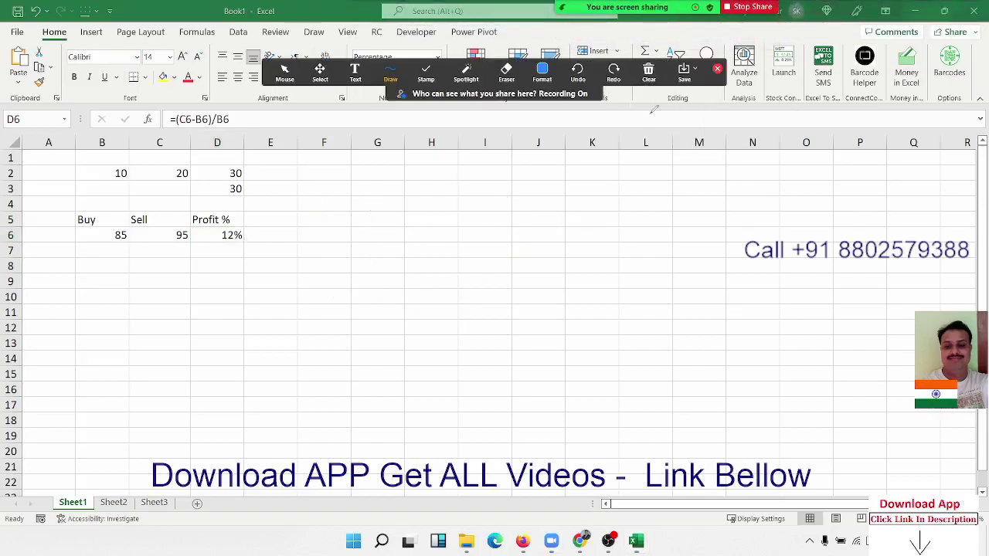
left_click(717, 70)
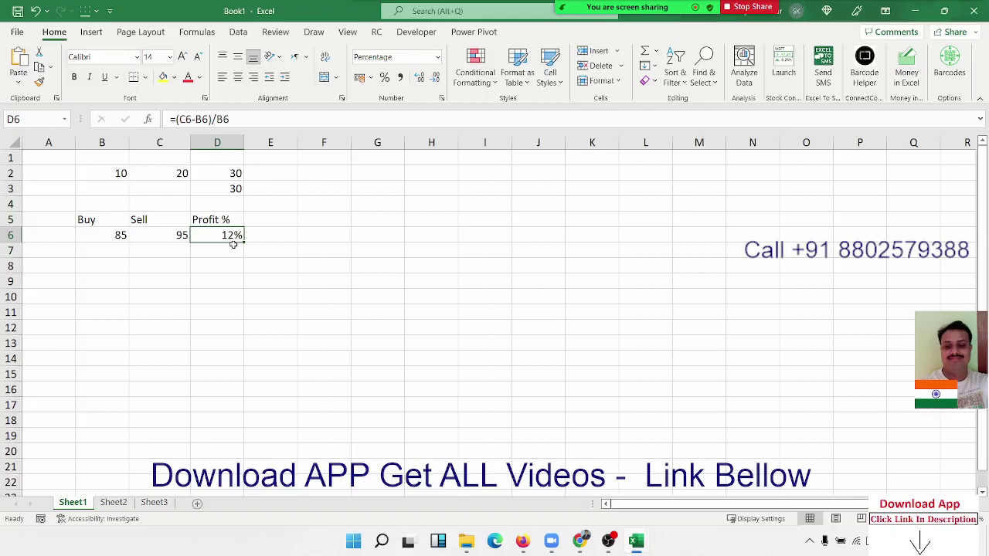
Review D6's =(C6-B6)/B6 formula unchanged, then switch to the WhatsApp Web browser window
double_click(229, 232)
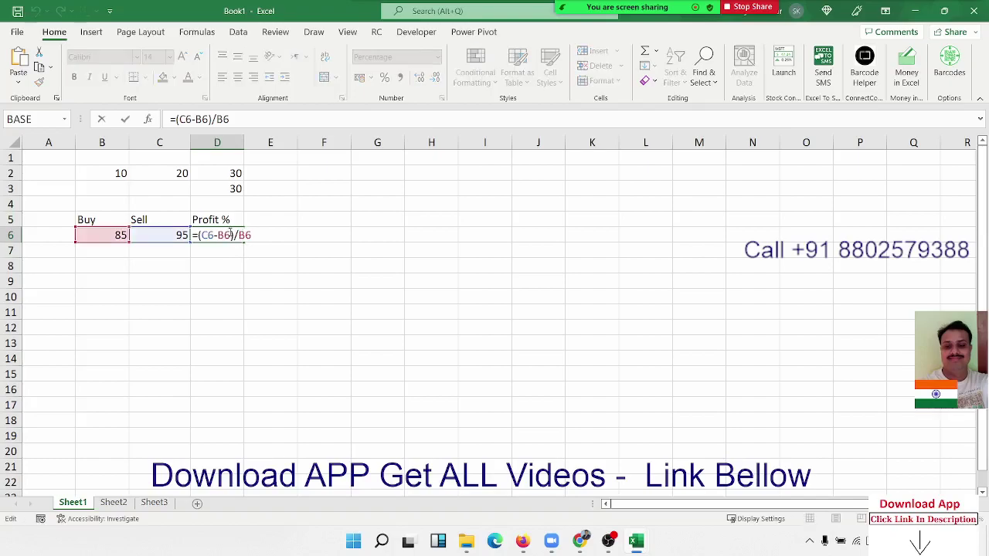
key("Return")
left_click(231, 233)
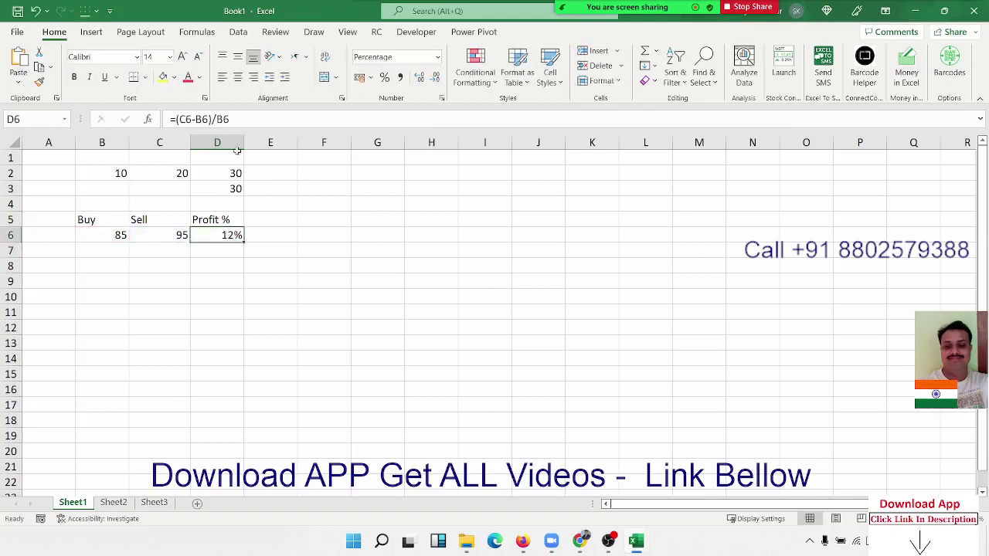
double_click(224, 235)
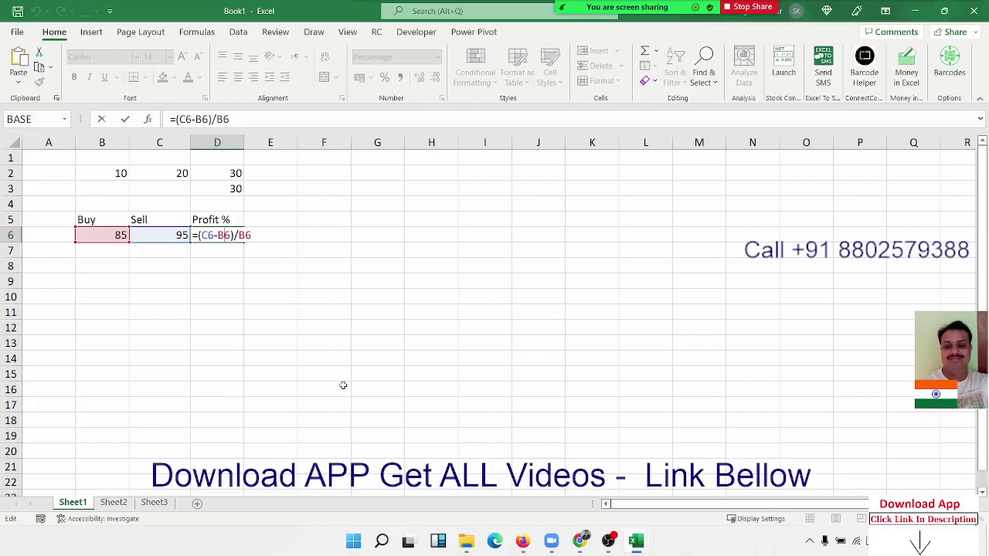
key("Escape")
mouse_move(522, 541)
left_click(528, 516)
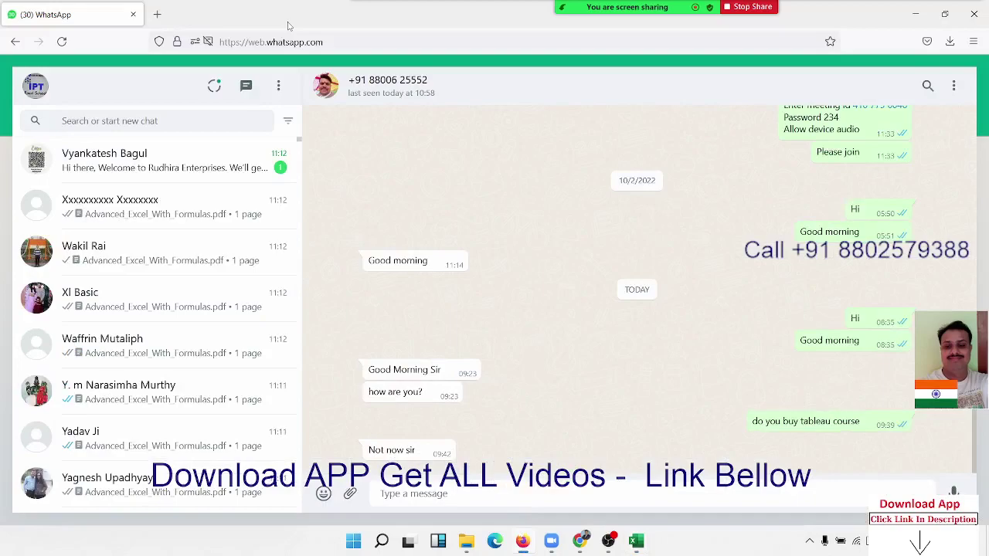
Minimise the Firefox window with Win+Down to get back to Excel
key("super+Down")
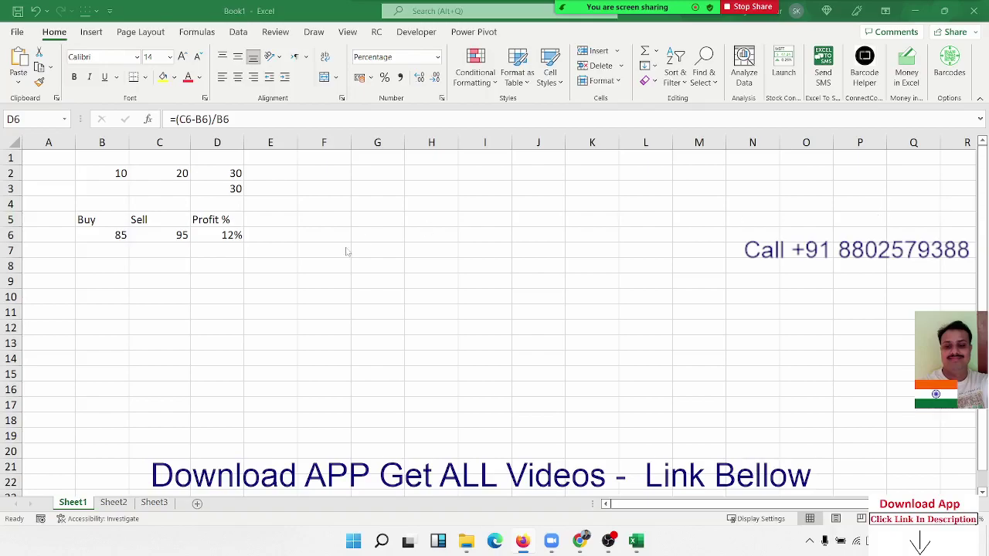
left_click(95, 277)
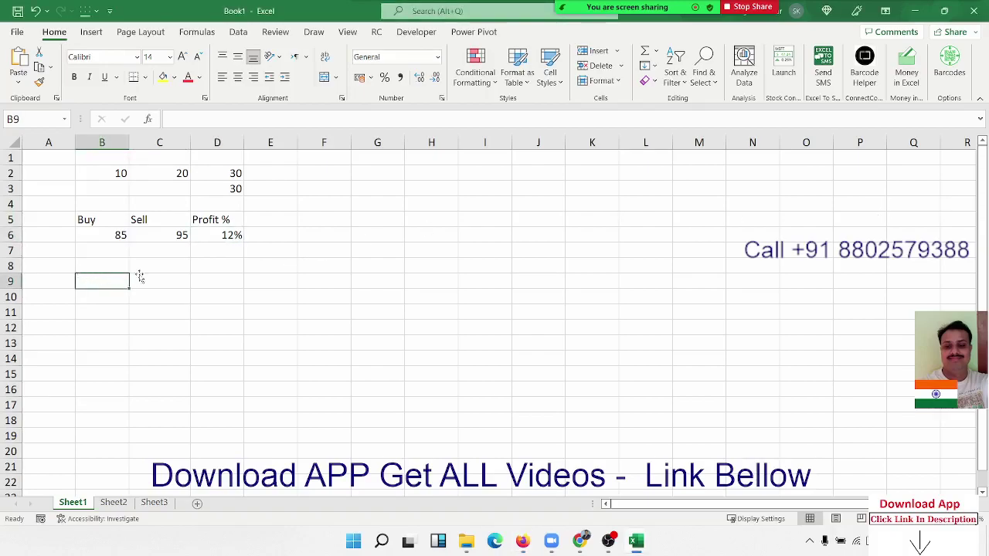
scroll(494, 317, "down", 10)
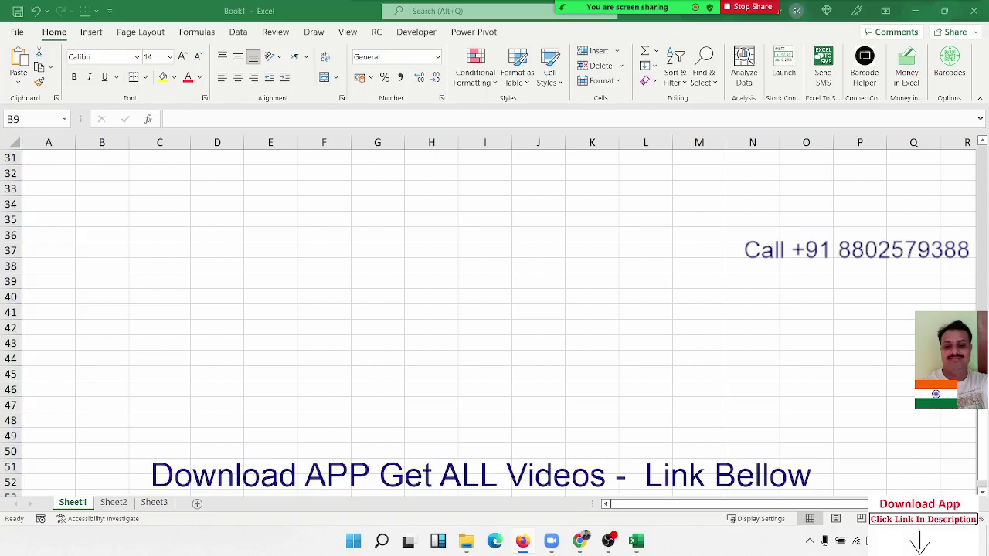
scroll(92, 240, "up", 10)
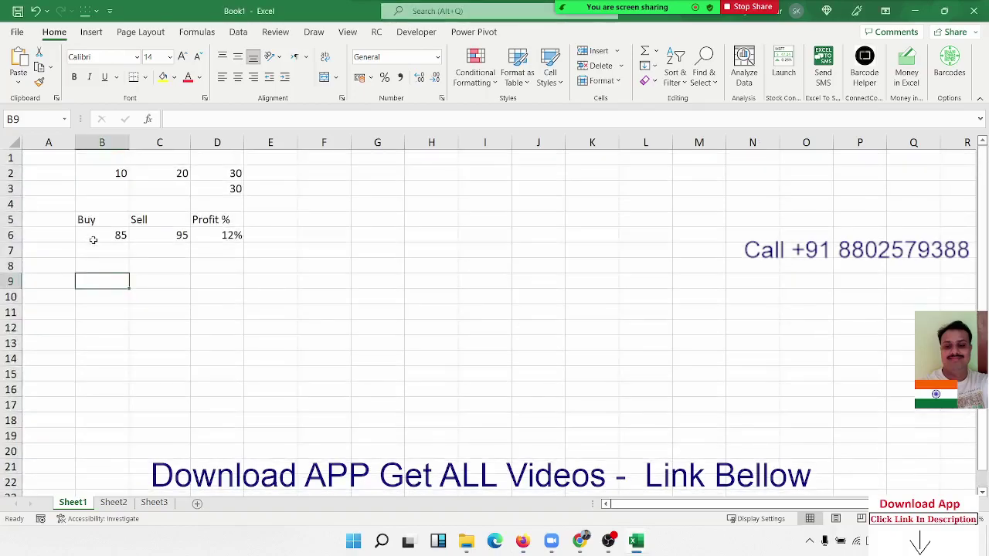
Label A9:A11 as P, R and T
left_click(58, 292)
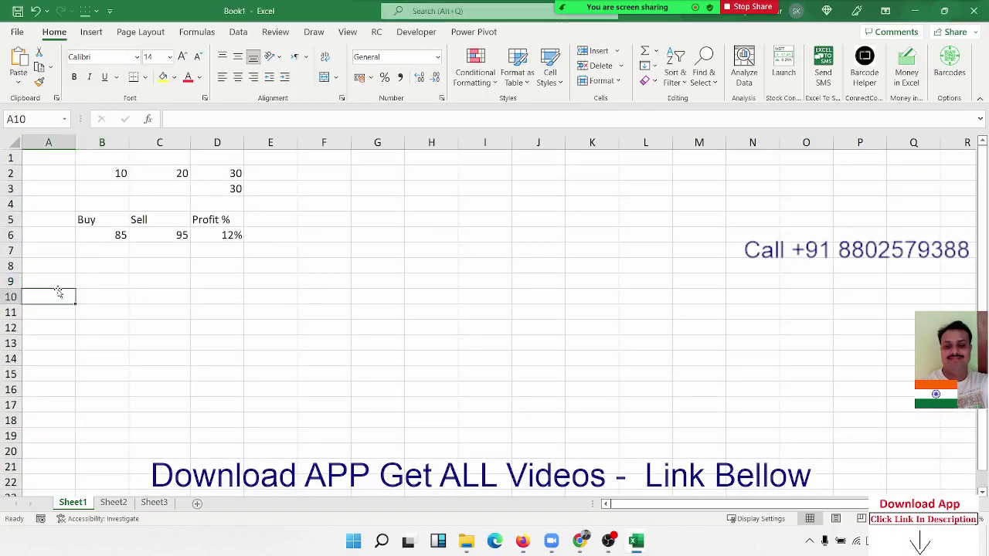
left_click(57, 286)
type("P")
key("Return")
double_click(57, 290)
type("R")
key("Return")
type("T")
key("Tab")
Enter 50000, 5% and 10 in B9:B11, and label C12 as Amt
key("Up")
key("Up")
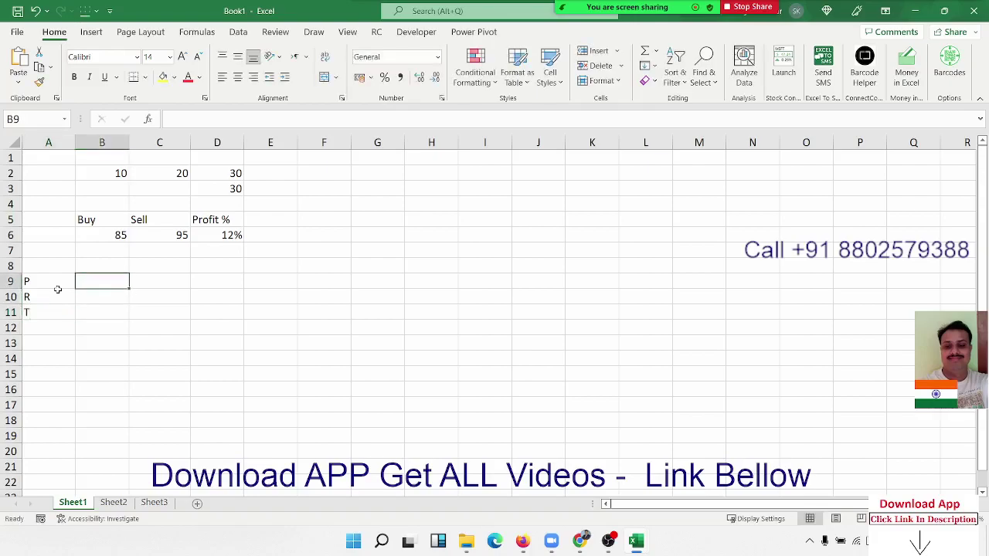
type("50000")
key("Return")
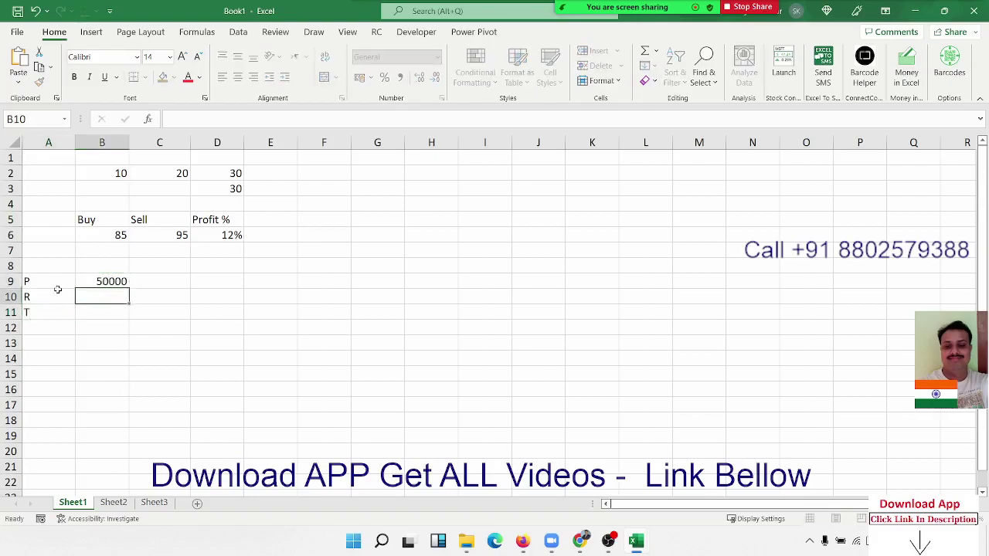
type("5")
type("%")
key("Return")
type("10")
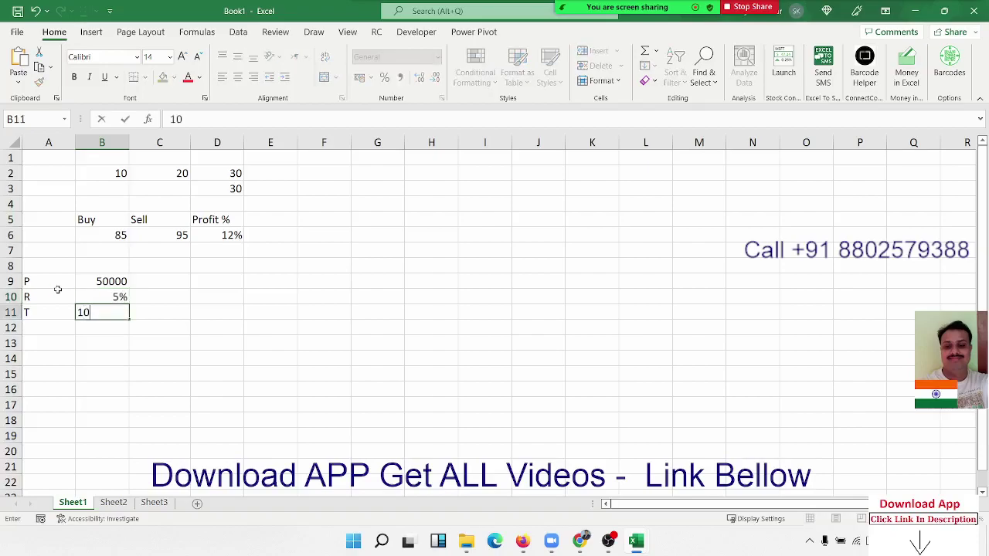
key("Tab")
key("Down")
type("Amt")
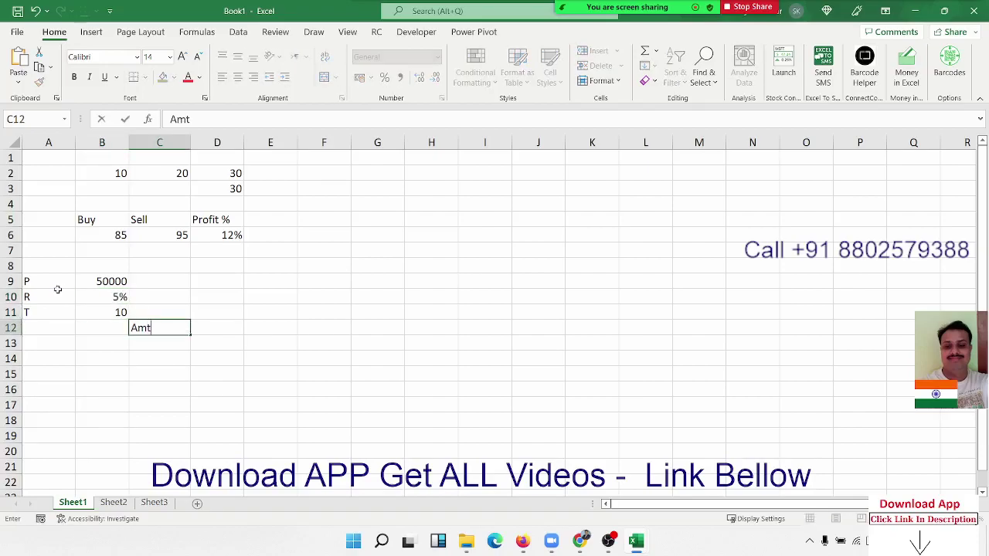
key("Return")
mouse_move(515, 22)
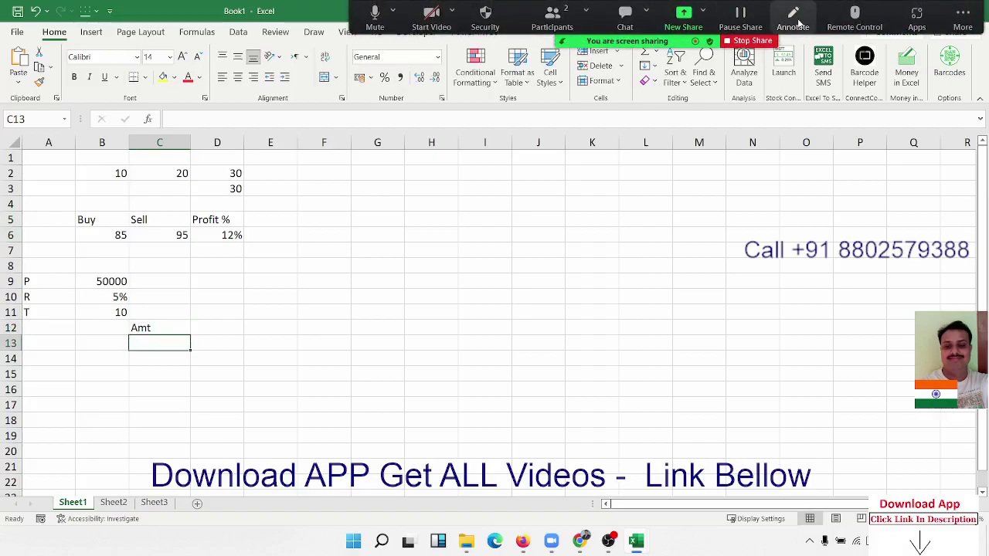
With Zoom's Draw tool, ink A = P × (1 + r/n)^(t×n) beside the P, R, T inputs
left_click(793, 17)
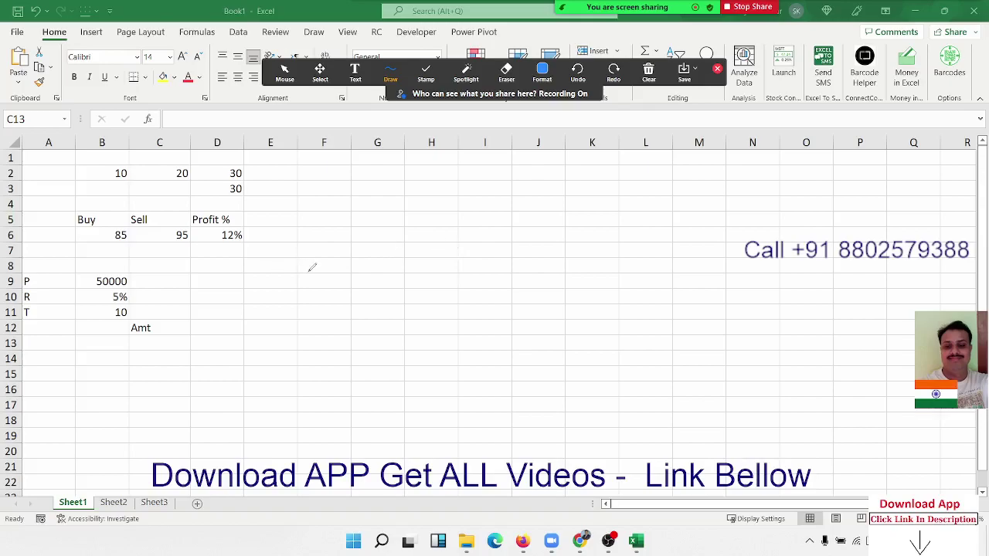
mouse_move(307, 270)
left_mouse_down()
mouse_move(317, 266)
mouse_move(335, 303)
mouse_move(337, 273)
mouse_move(377, 271)
mouse_move(397, 282)
left_mouse_up()
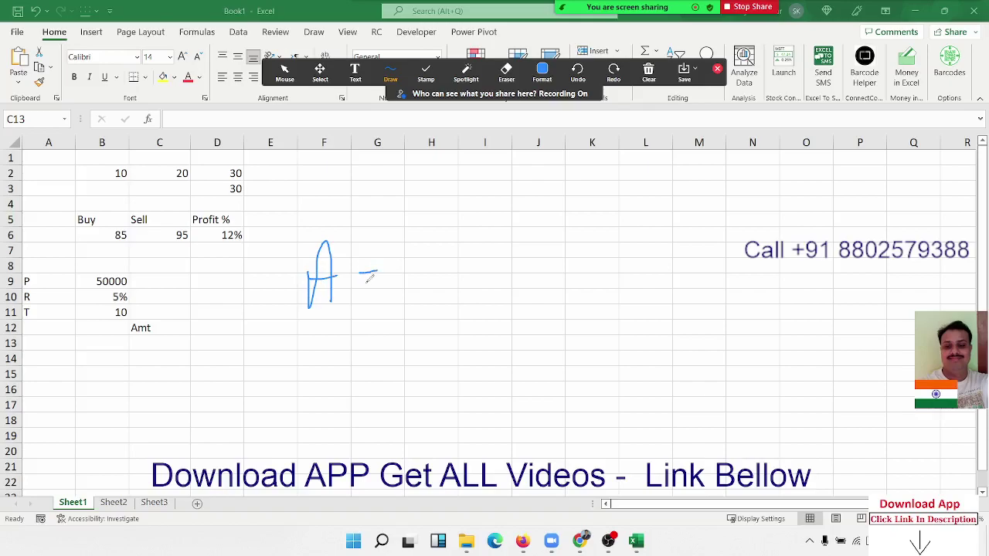
mouse_move(416, 226)
left_mouse_down()
mouse_move(421, 308)
mouse_move(433, 269)
left_mouse_up()
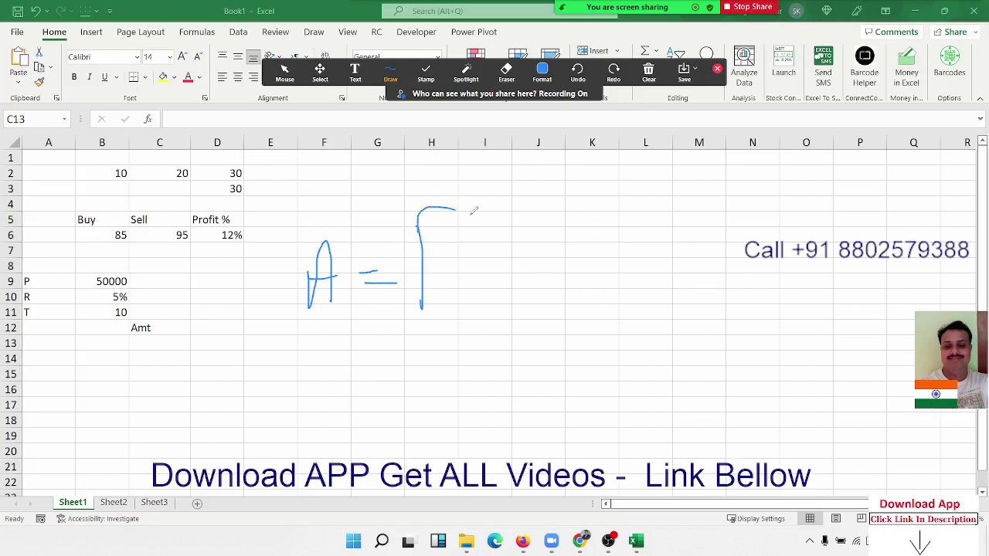
left_click_drag(516, 226, 564, 285)
left_click_drag(553, 224, 538, 326)
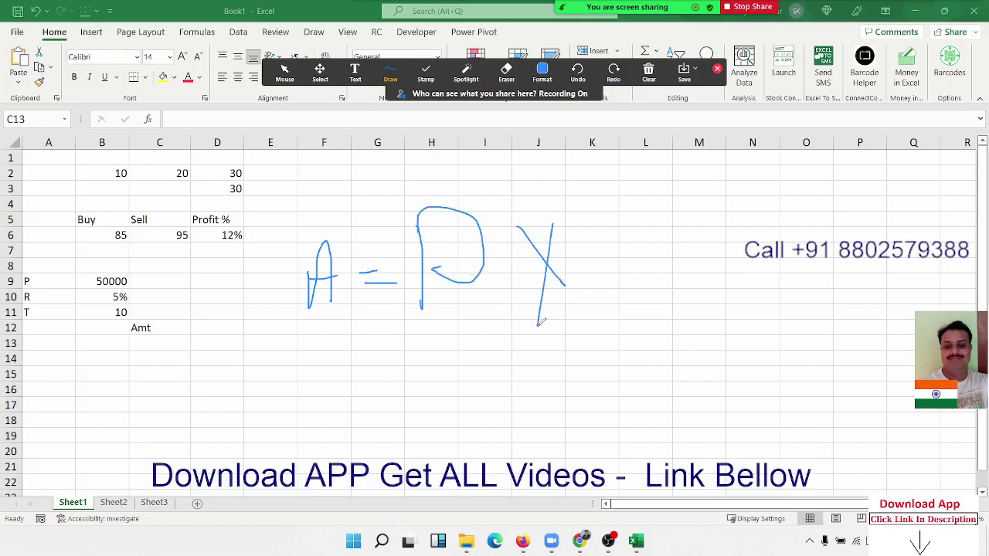
left_click_drag(590, 202, 631, 279)
mouse_move(613, 206)
left_mouse_down()
mouse_move(613, 235)
mouse_move(669, 204)
mouse_move(680, 210)
mouse_move(652, 252)
mouse_move(680, 252)
mouse_move(686, 226)
left_mouse_up()
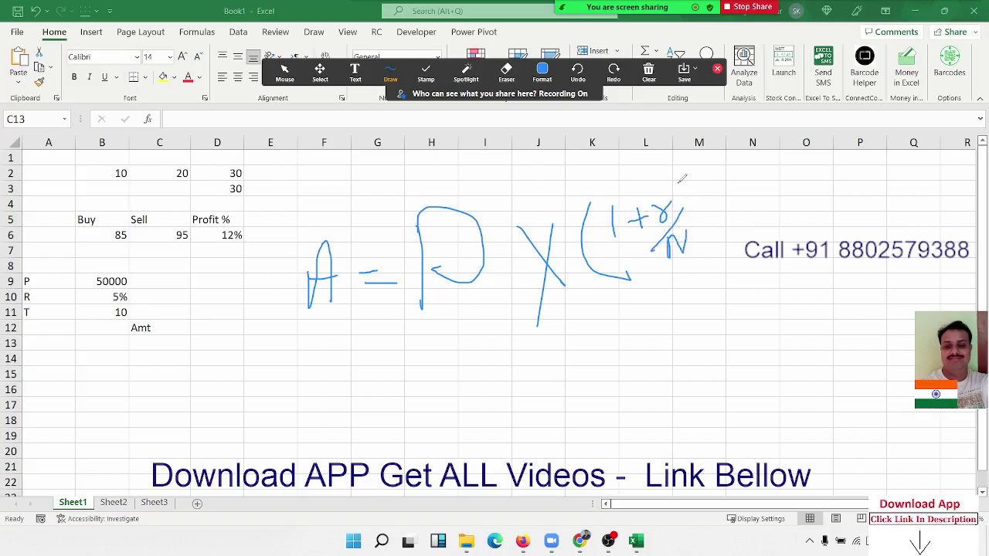
left_click_drag(677, 183, 709, 280)
mouse_move(693, 165)
left_mouse_down()
mouse_move(732, 187)
mouse_move(710, 189)
mouse_move(720, 159)
mouse_move(725, 180)
mouse_move(764, 149)
mouse_move(791, 182)
mouse_move(767, 207)
left_mouse_up()
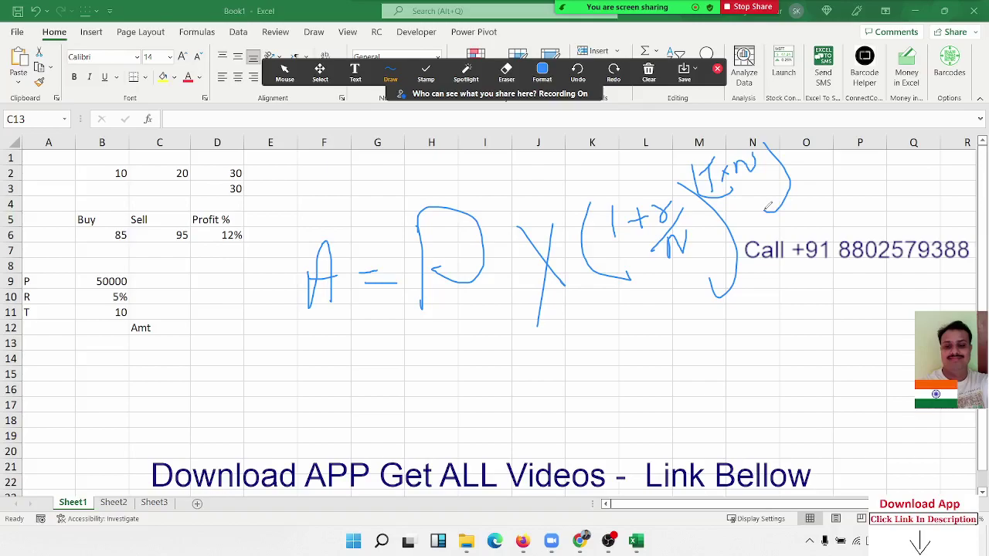
Close the Zoom annotation toolbar, leaving the inked formula visible
left_click(717, 73)
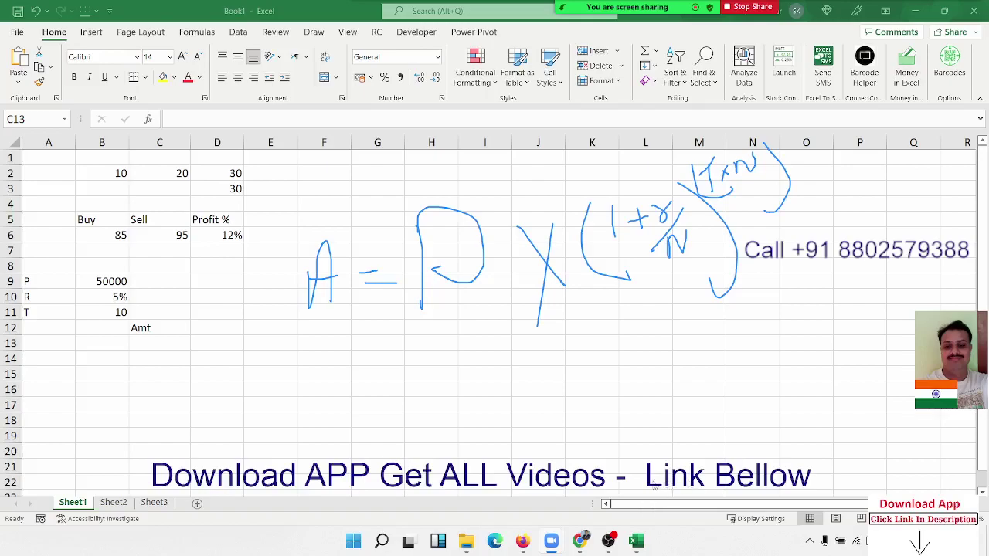
key("Escape")
left_click(381, 387)
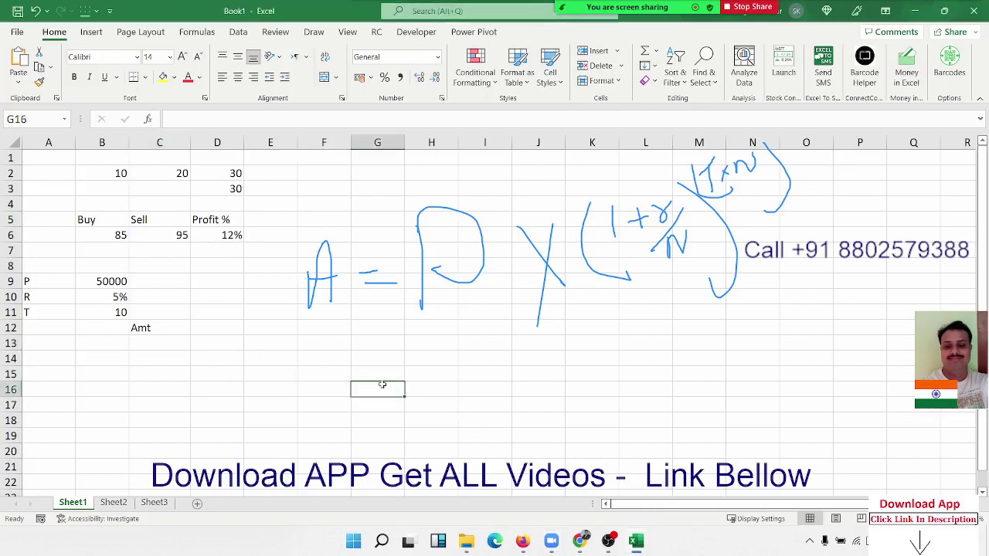
left_click(325, 349)
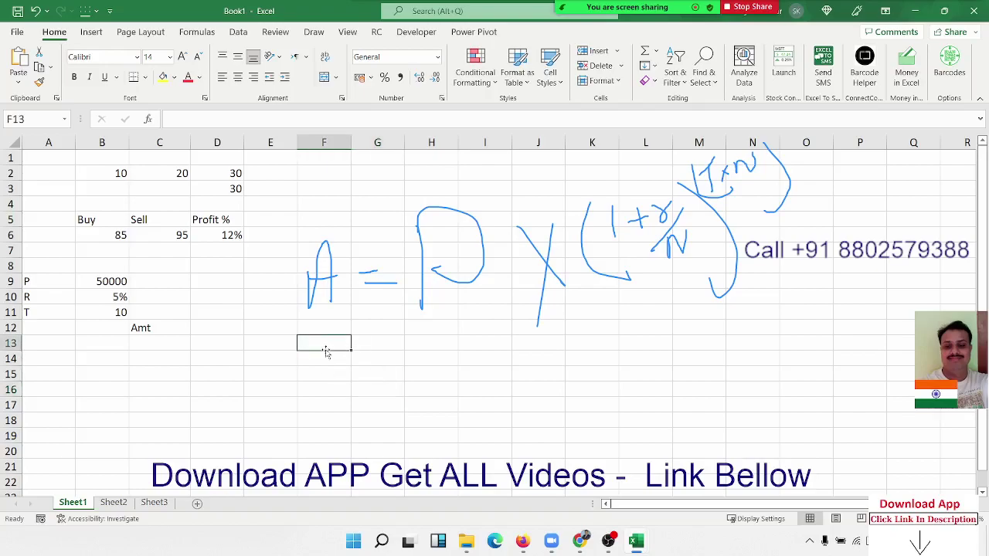
type("50000")
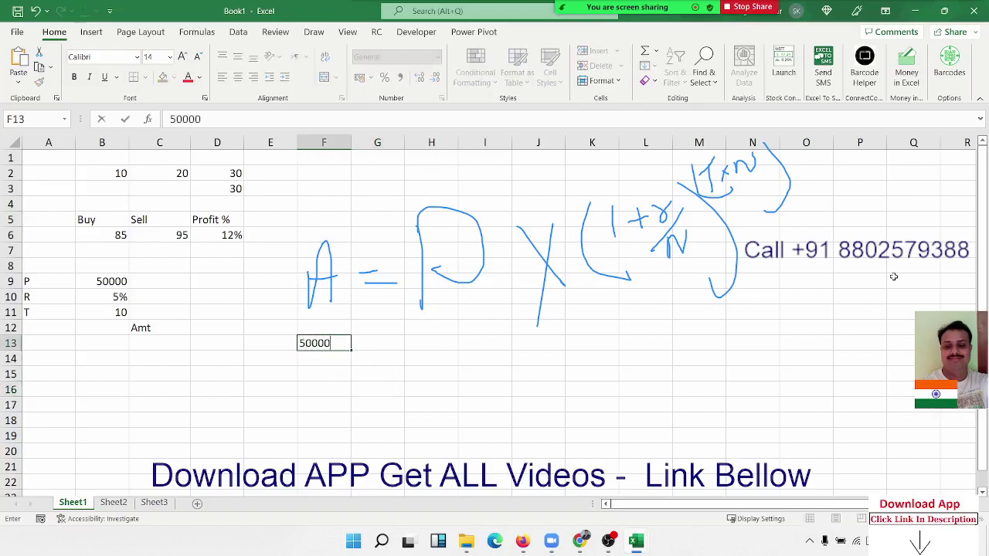
key("Tab")
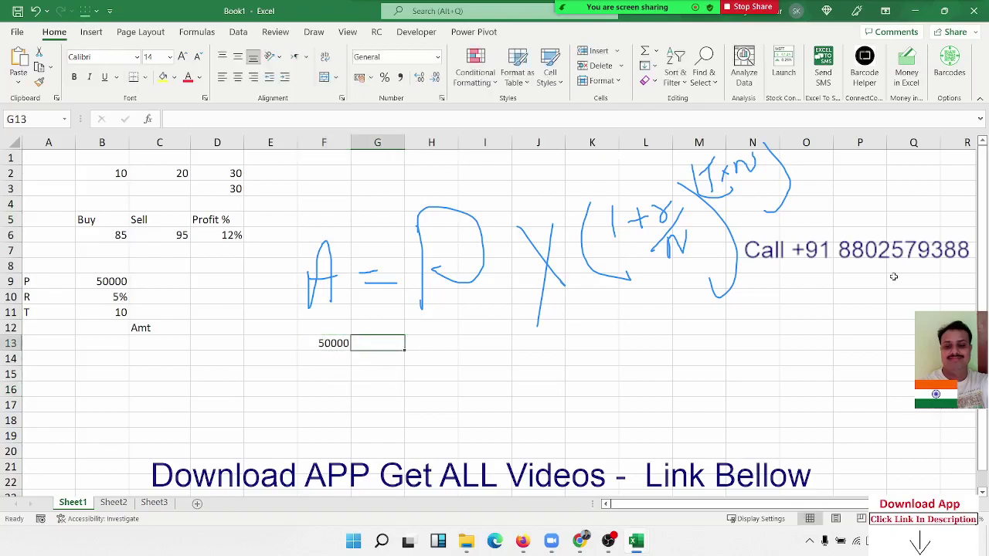
type("=5")
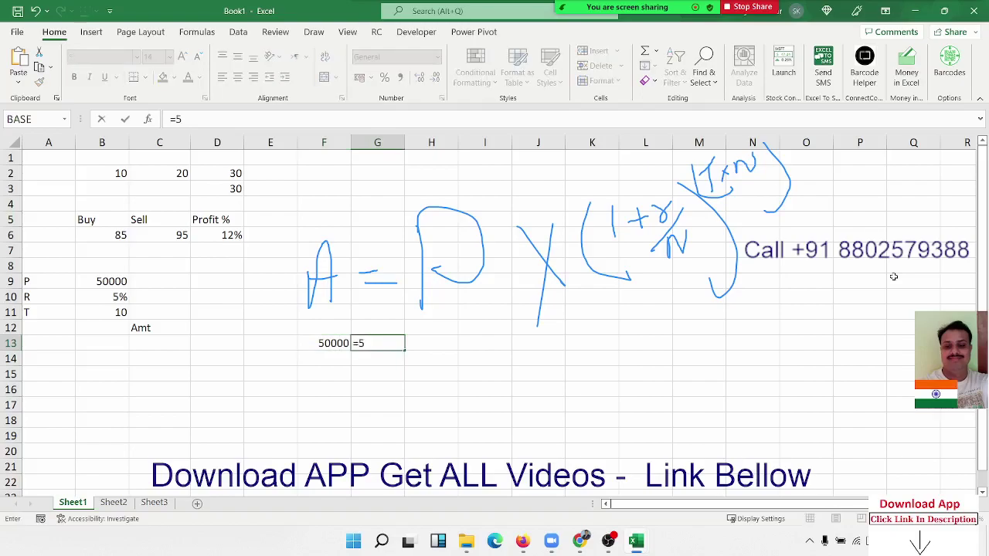
type("%/1")
type("2")
key("Tab")
type("=")
key("Left")
key("Left")
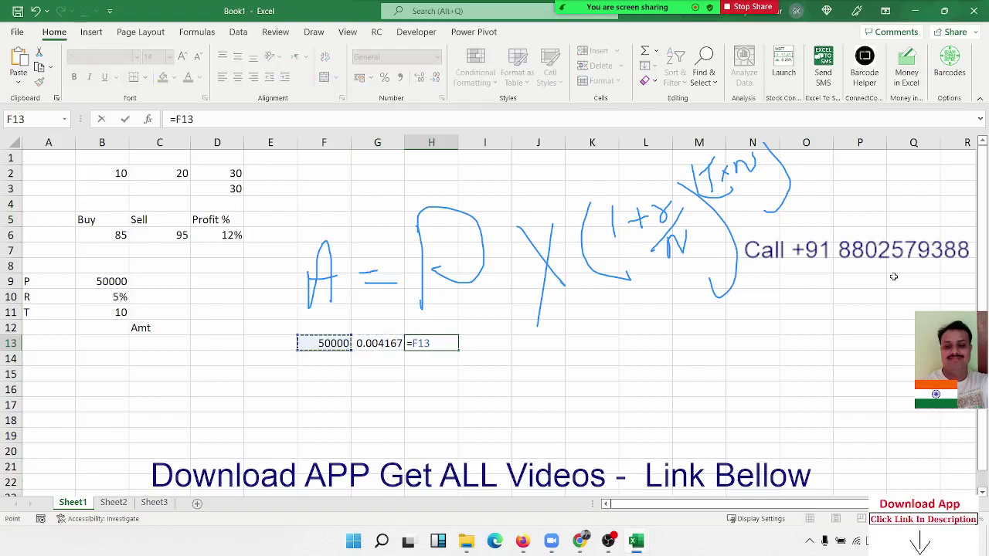
type("*")
key("Left")
key("Tab")
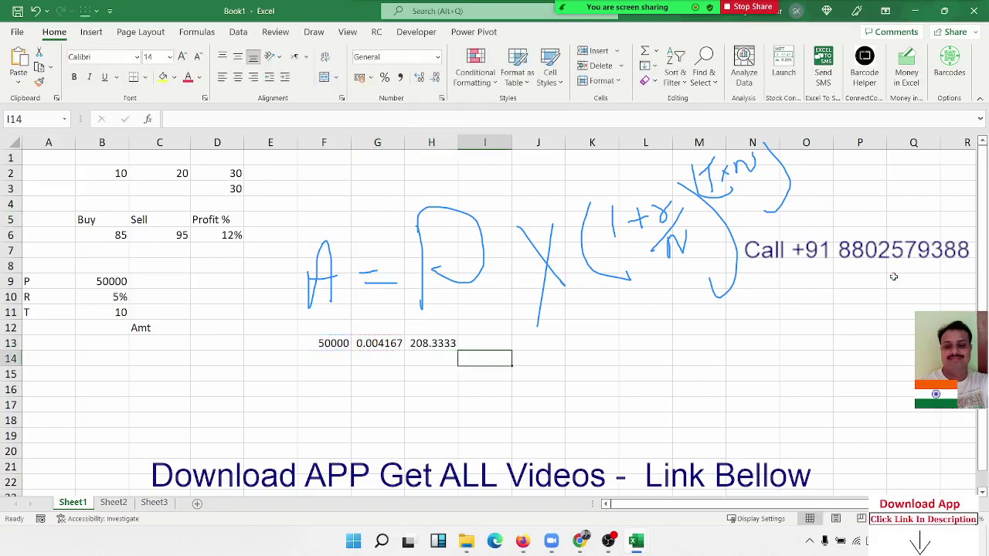
type("=")
key("Left")
key("Left")
type("+")
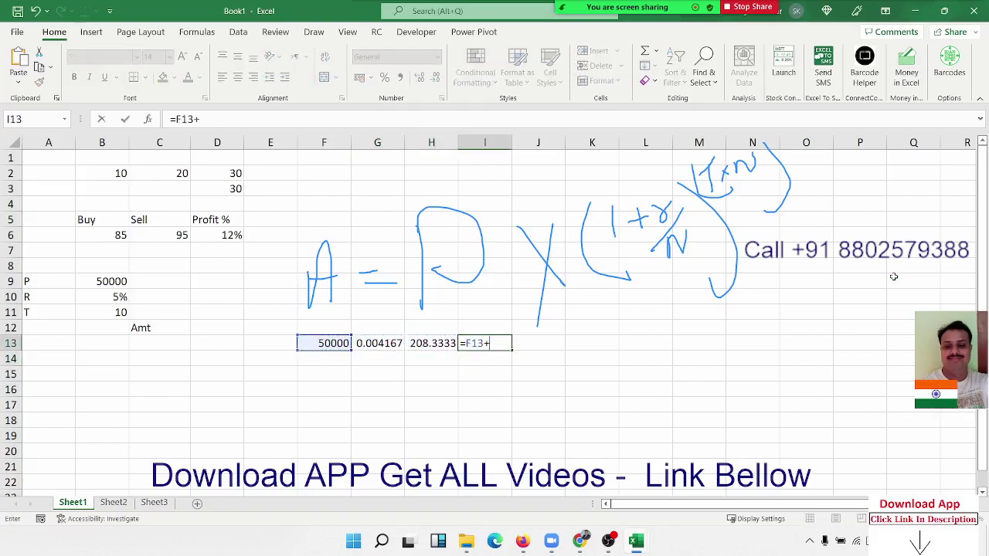
key("Left")
key("Return")
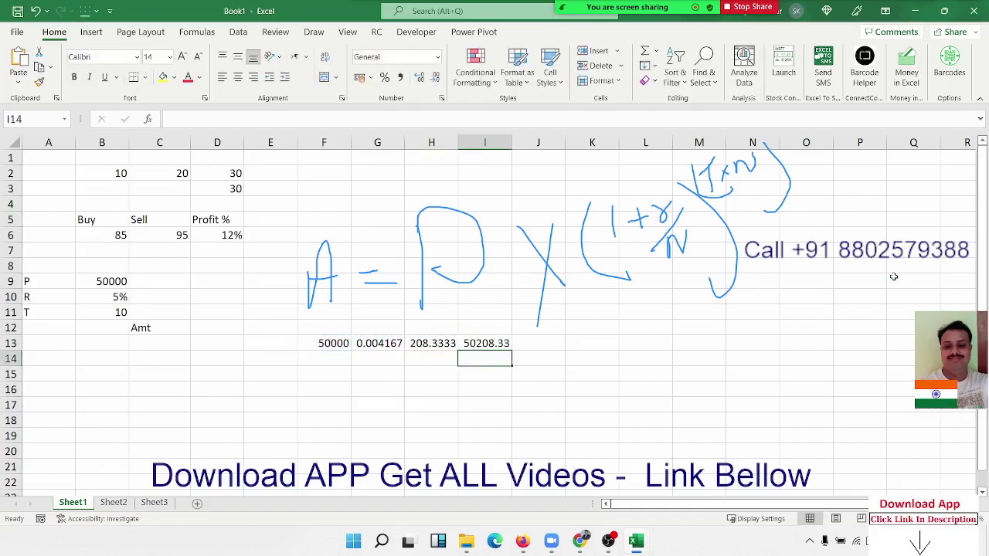
key("Left")
key("Left")
key("Left")
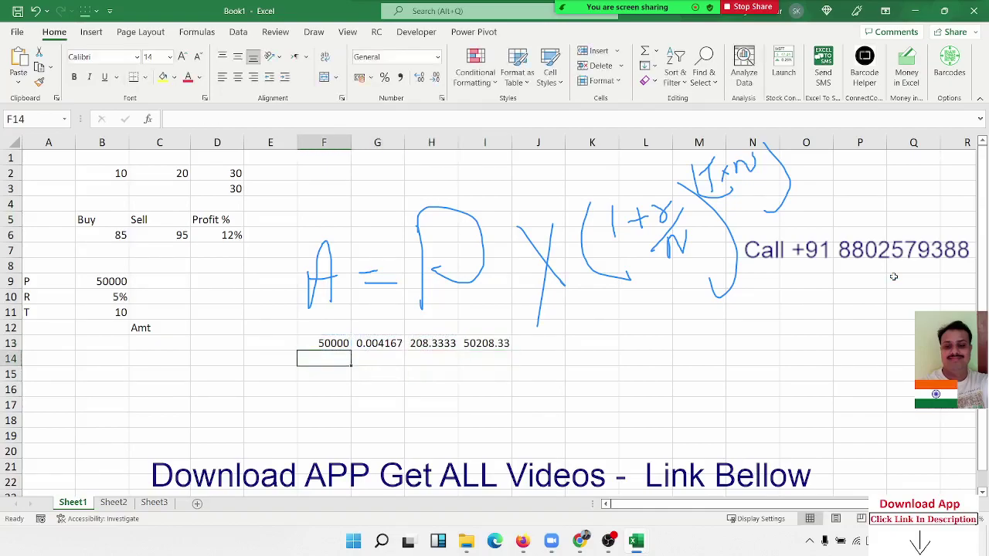
type("=")
key("Right")
key("Right")
key("Right")
key("Up")
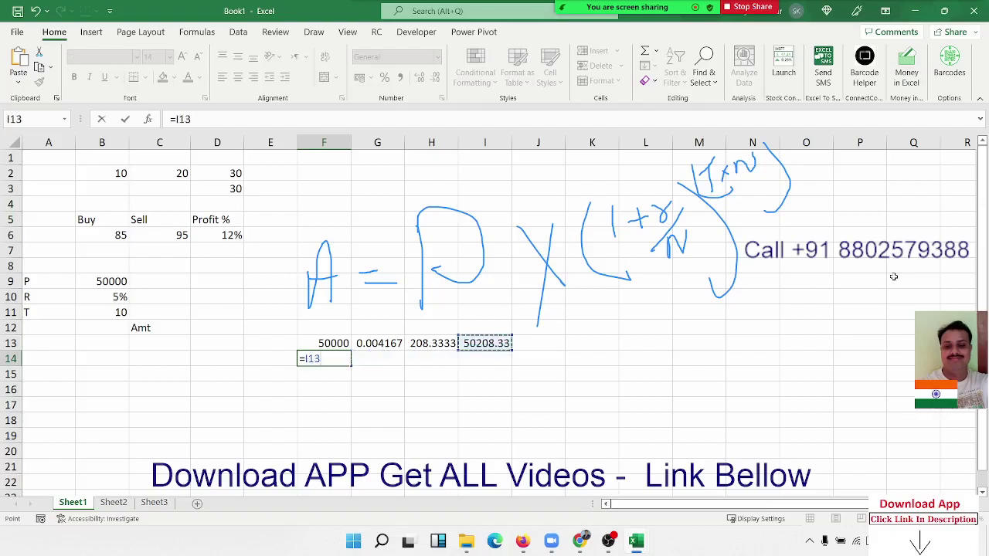
key("Return")
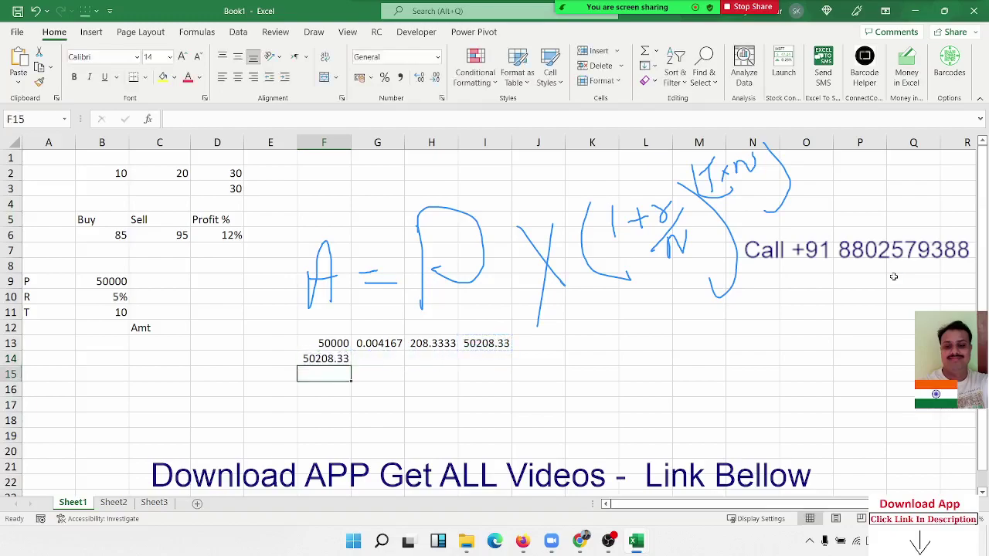
key("Right")
key("Up")
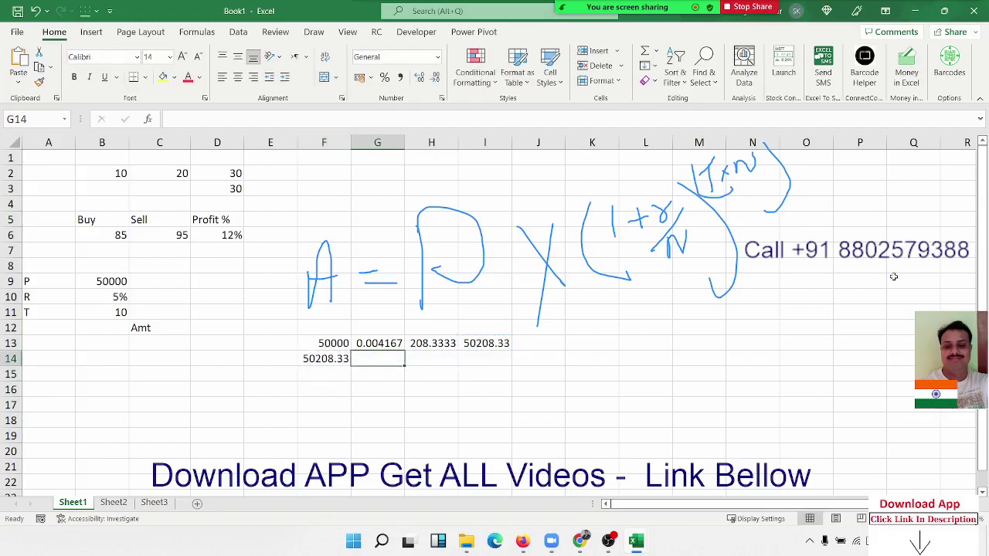
type("=")
key("Up")
key("Tab")
type("=F14*G14")
key("ctrl+Return")
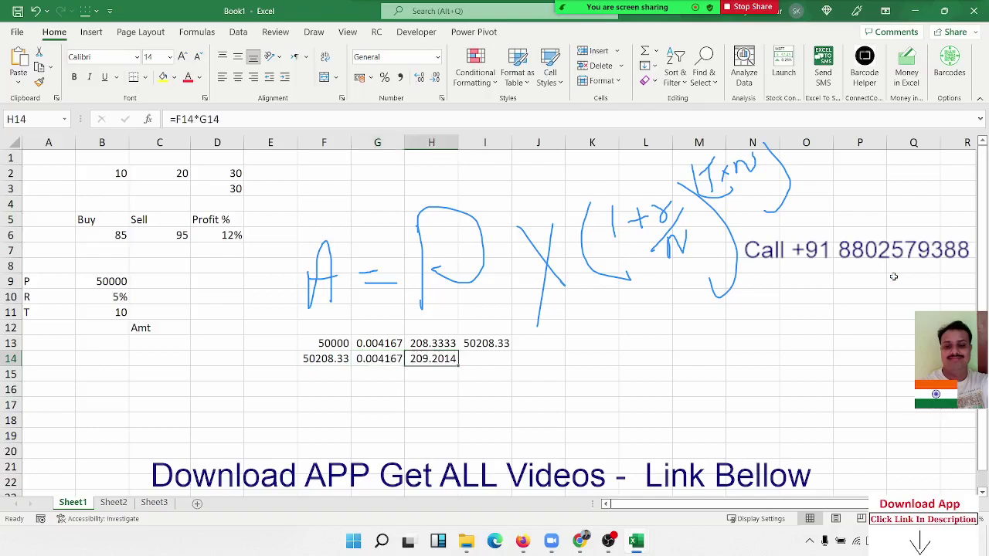
key("Right")
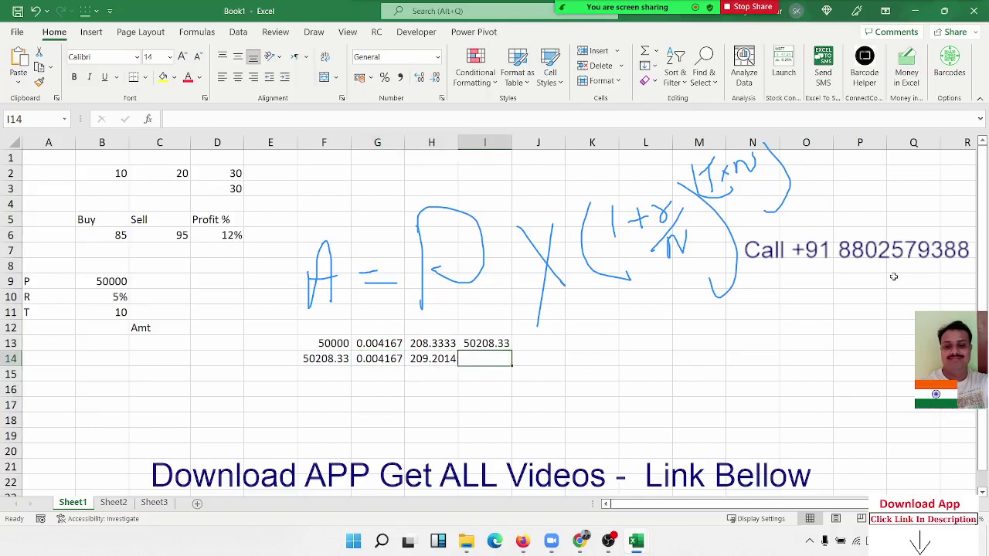
type("=F14+H14")
key("ctrl+Return")
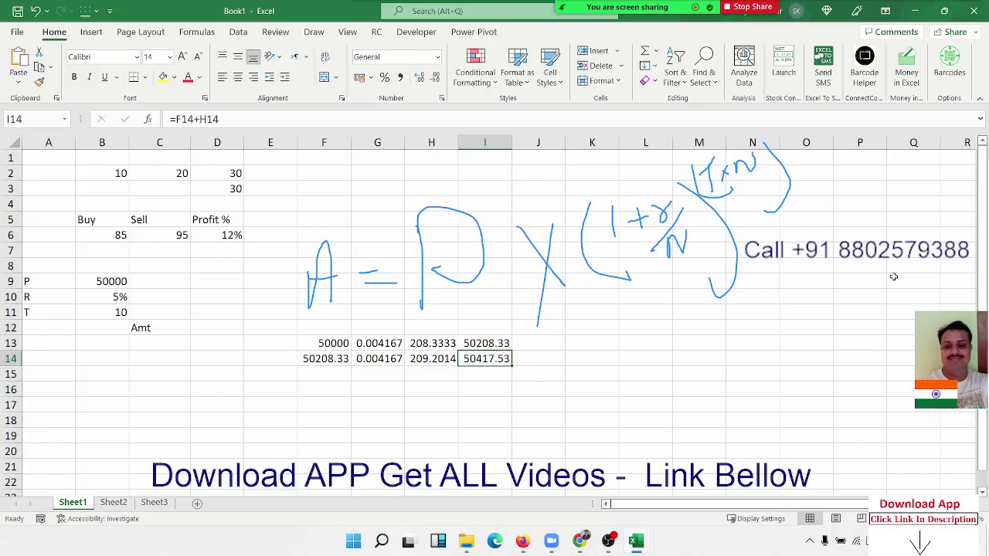
key("Down")
key("Left")
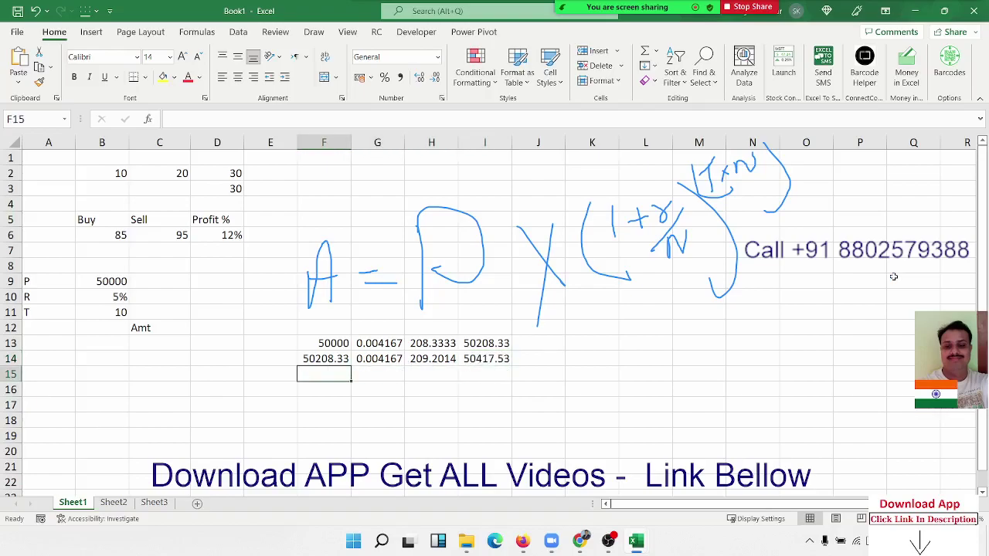
type("=")
key("Up")
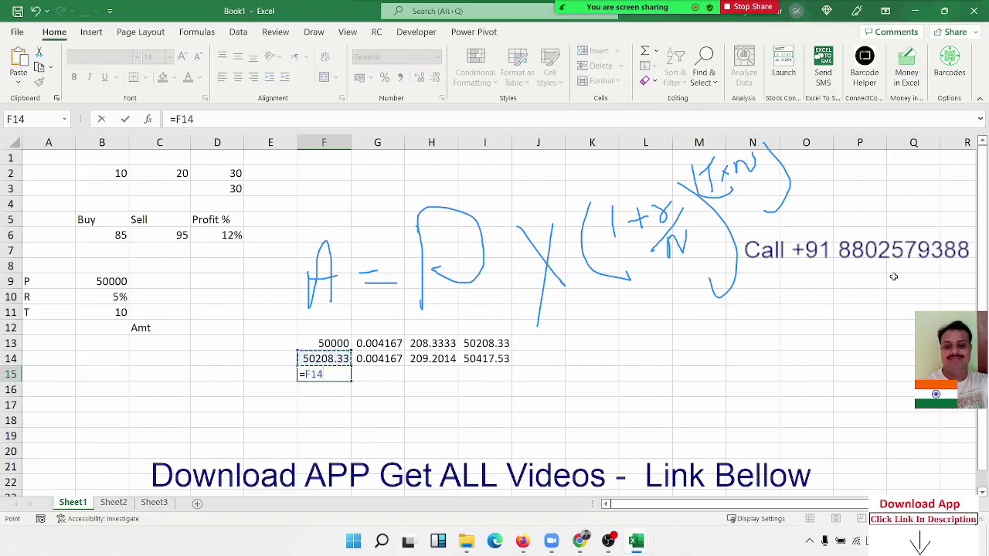
key("Escape")
key("Up")
key("Up")
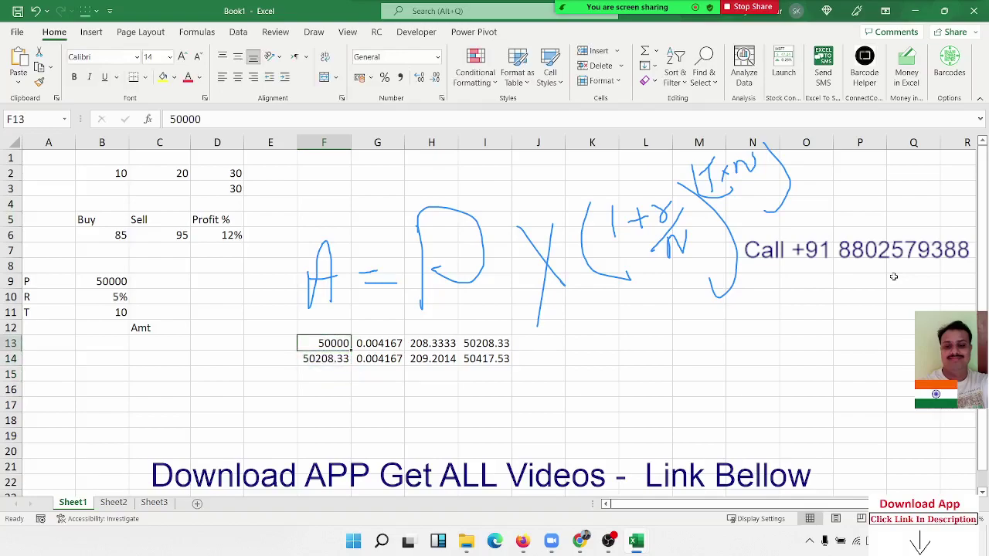
key("shift+Right")
key("shift+Right")
key("shift+Right")
key("shift+Right")
key("shift+Left")
key("shift+Down")
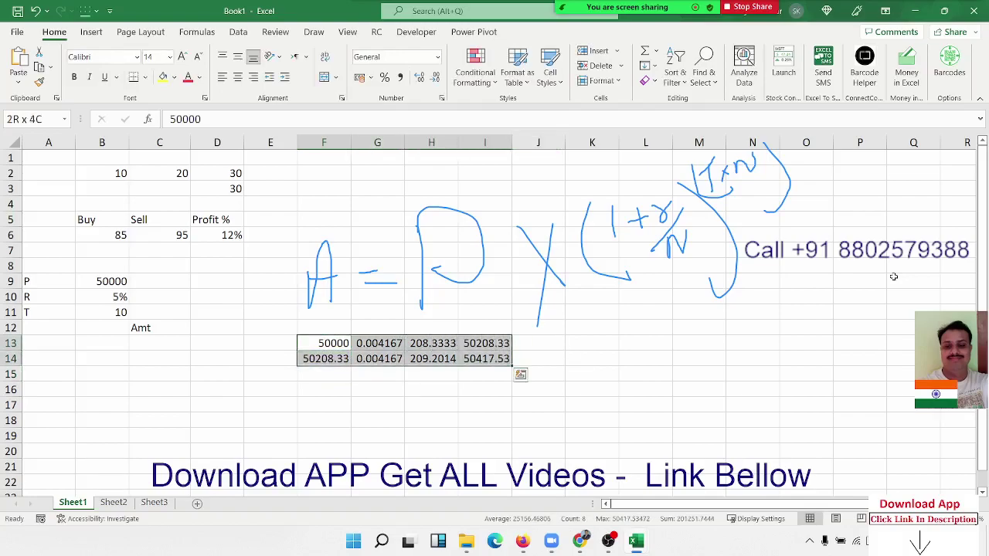
key("Delete")
key("Left")
key("Up")
key("Left")
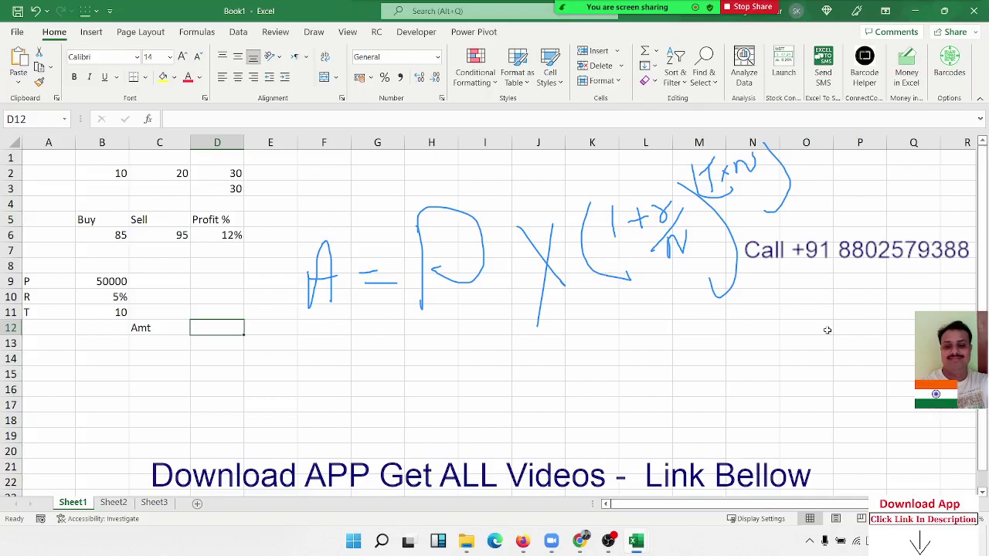
Enter =1+(B10/12) in D12 to get the monthly growth factor 1.004167
type("=")
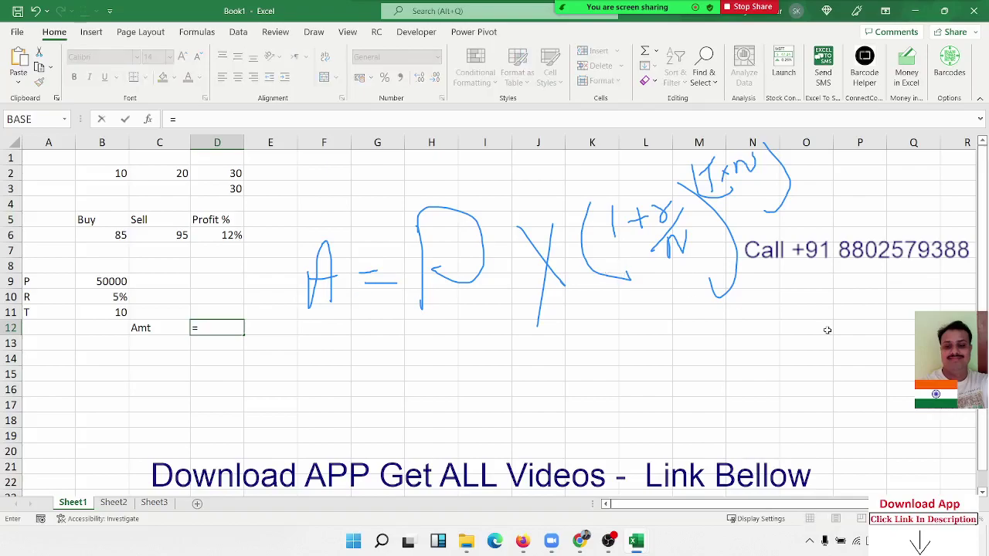
type("1")
type("+")
type("(")
left_click(120, 297)
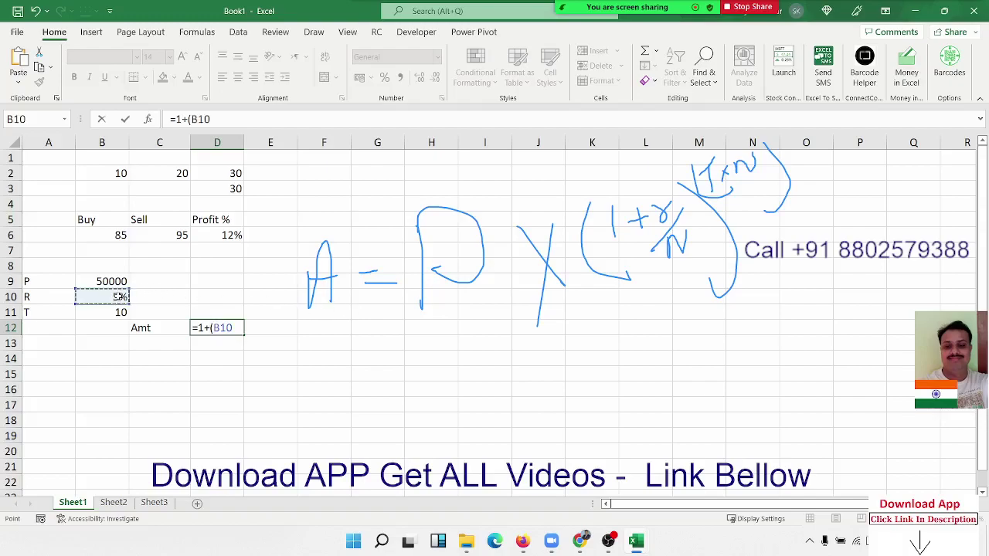
type("/1")
type("2)")
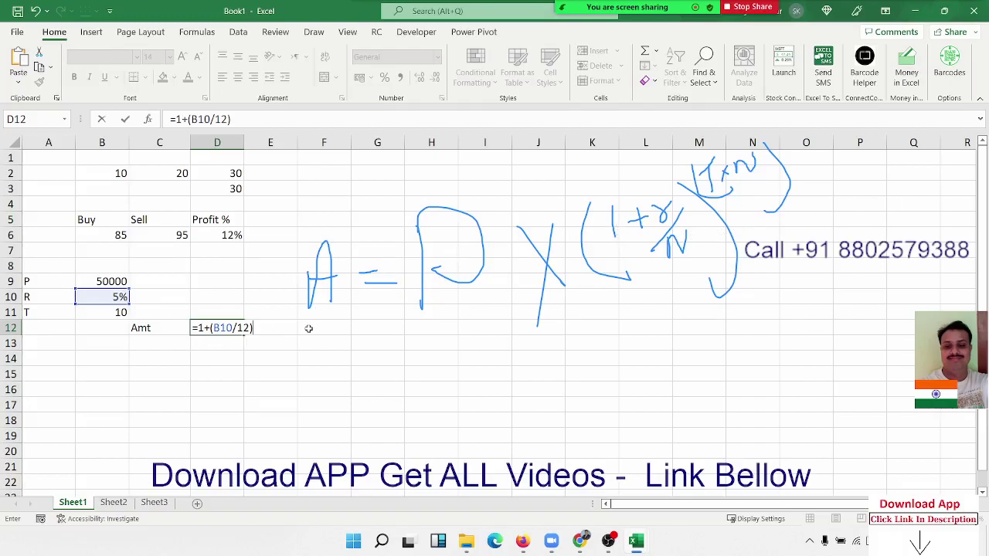
key("Return")
Enter =B11*12 in E12 to get 120 months
left_click(253, 330)
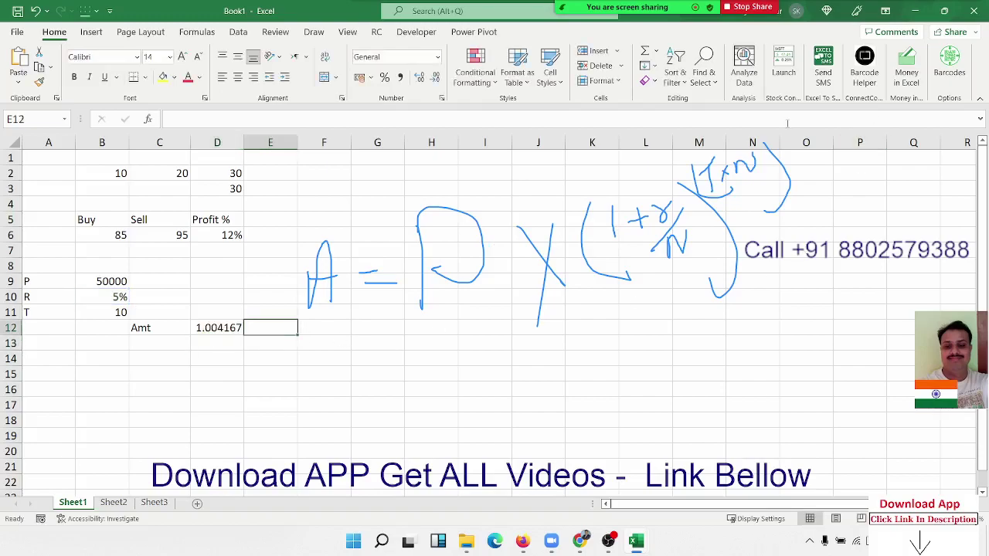
type("=")
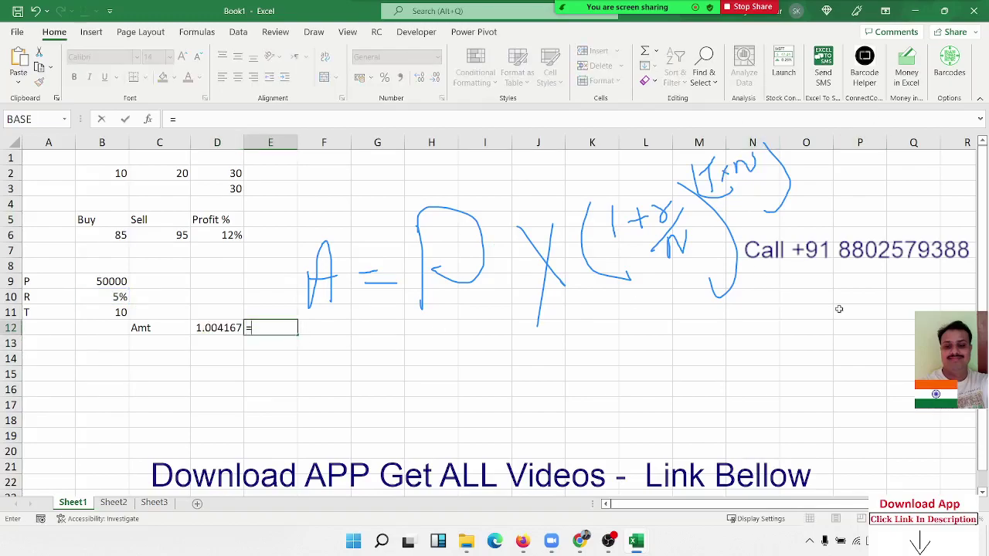
left_click(100, 312)
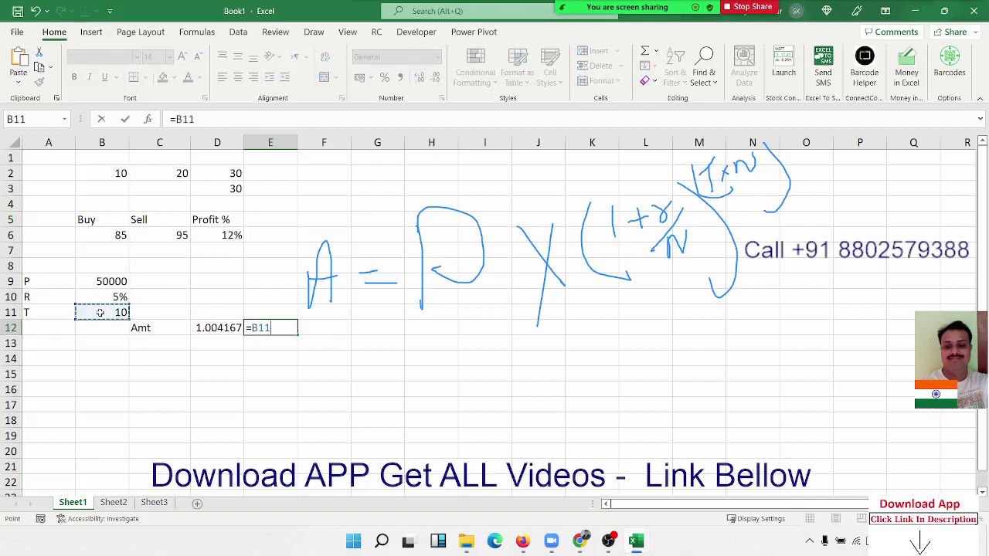
type("*1")
type("2")
key("Return")
key("Up")
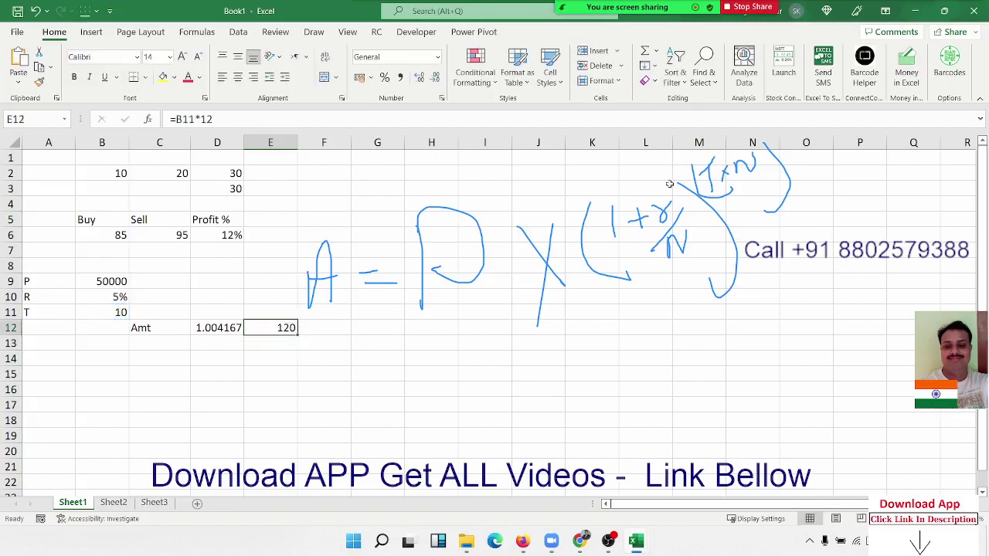
List the operators -, *, /, + and ^ in G1 through G5
left_click(383, 158)
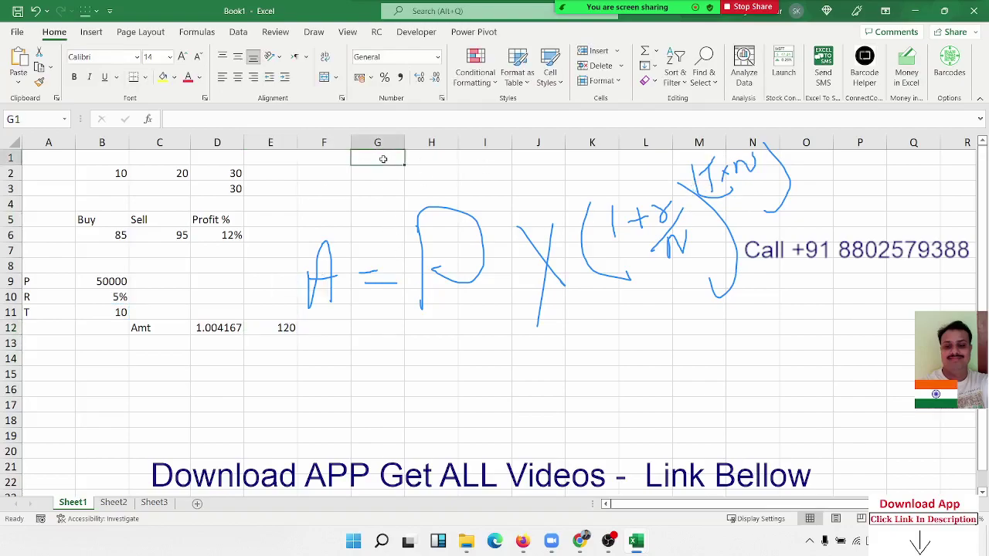
type("-")
key("Return")
type("*")
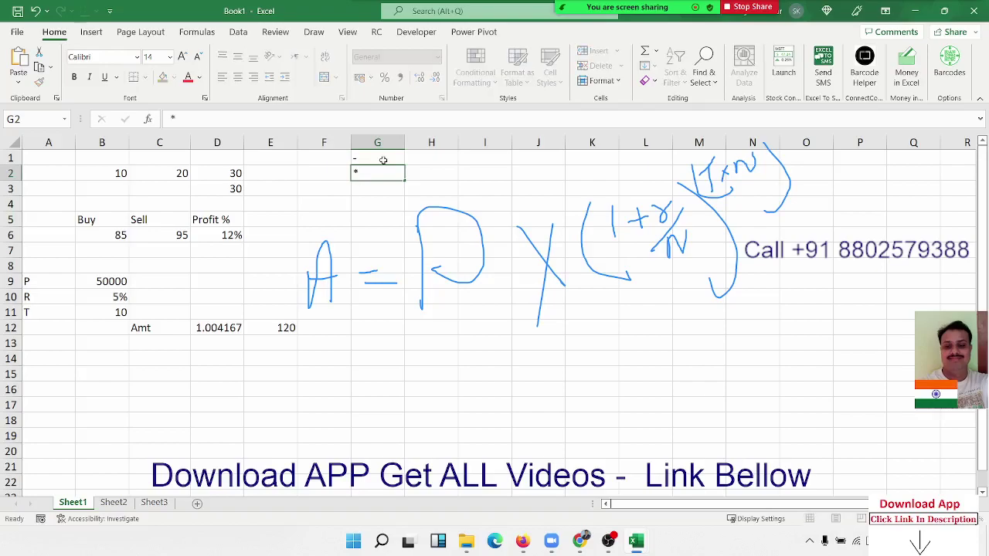
key("Return")
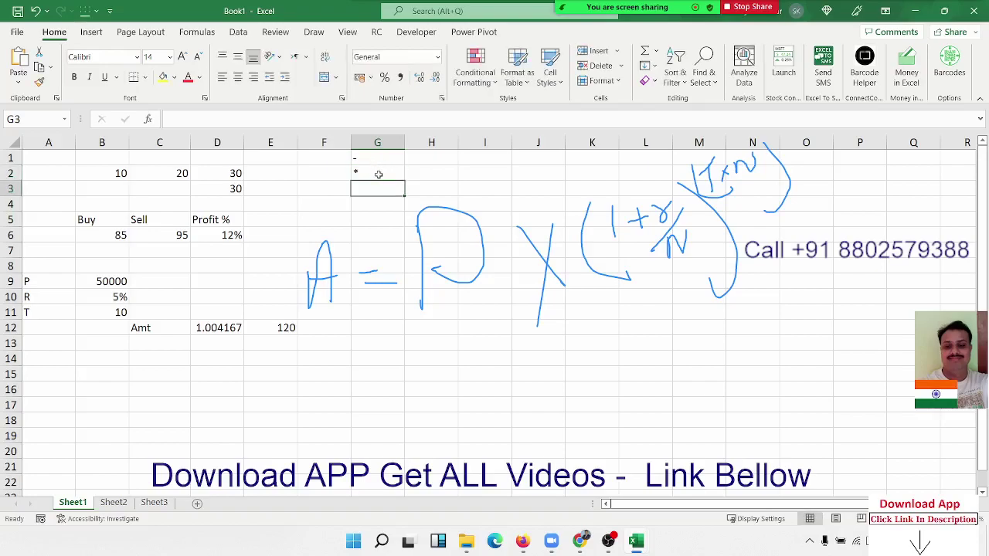
type("/")
key("Return")
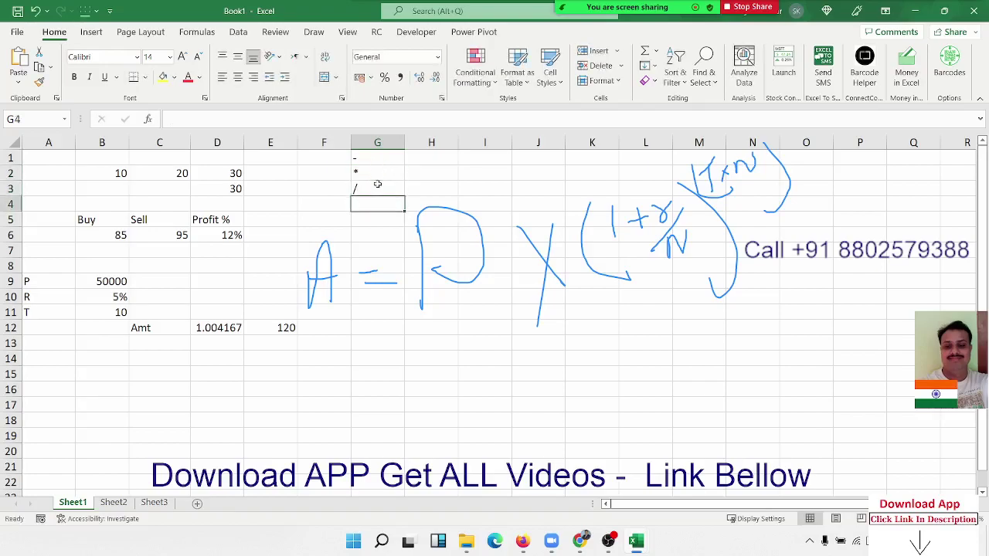
type("+")
key("Return")
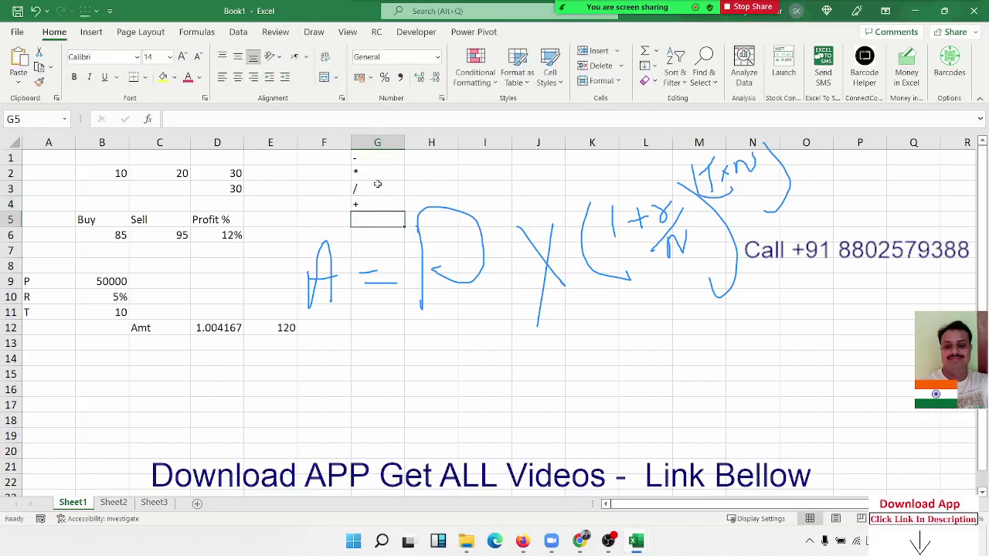
type("^")
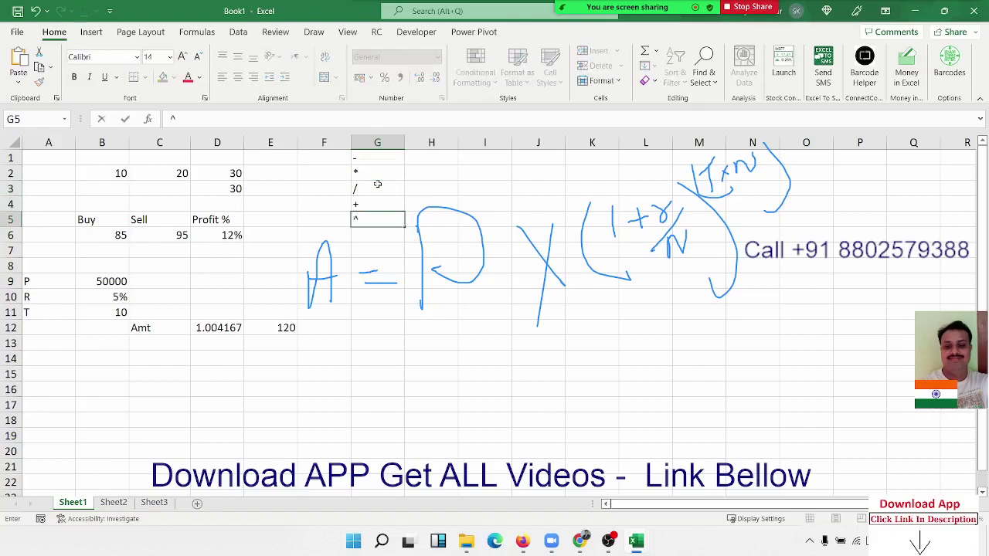
key("ctrl+Return")
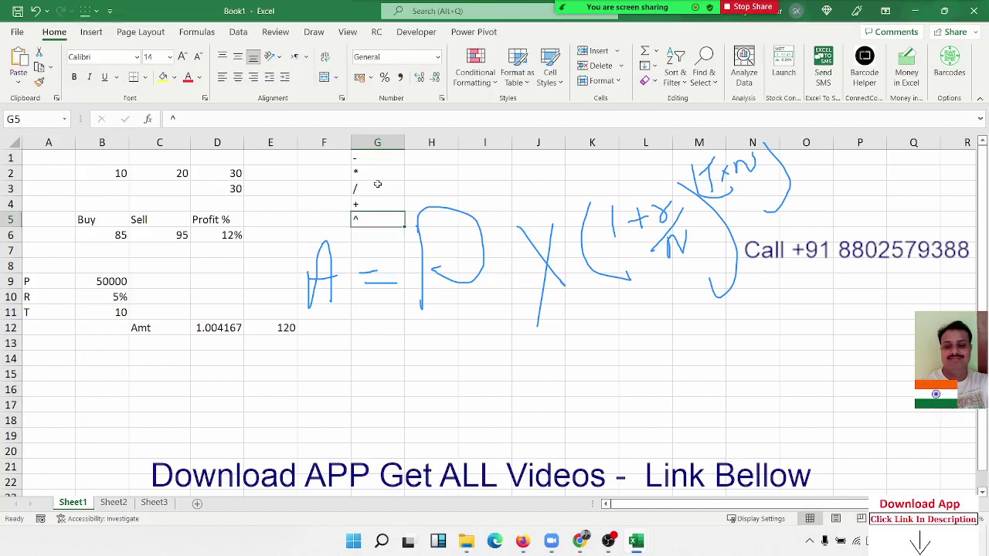
Enter =D12^E12 in F12, giving the compounded factor 1.647009
left_click(316, 332)
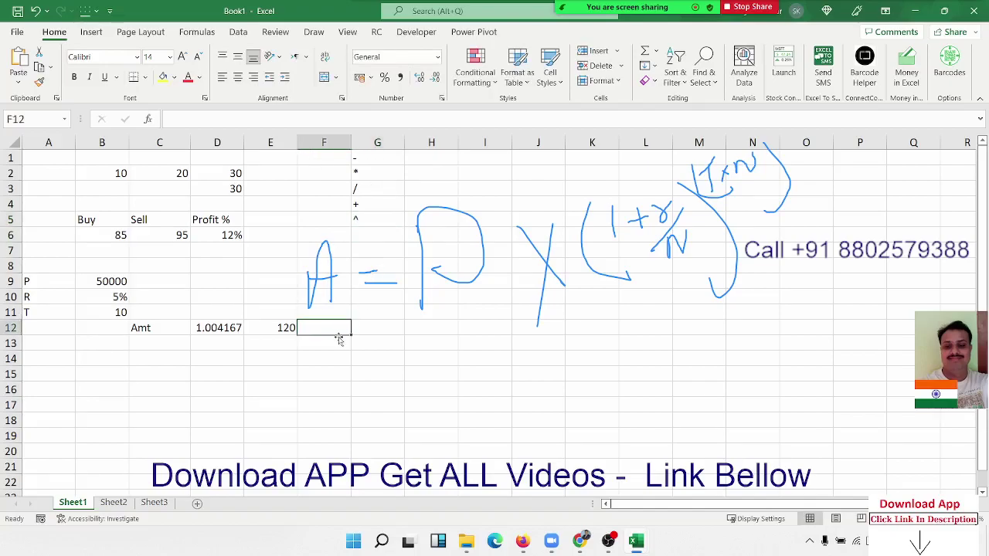
type("=")
key("Left")
key("Left")
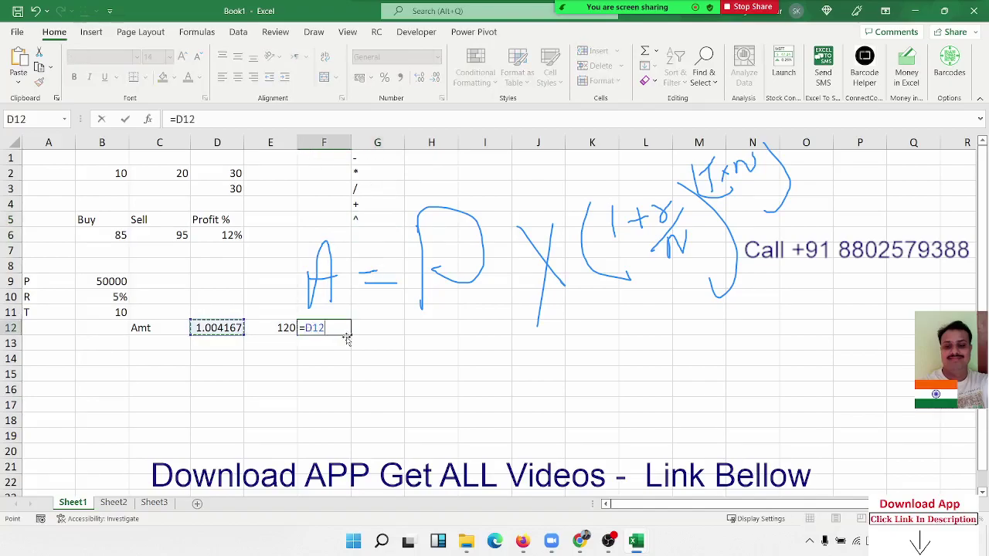
type("^")
key("Left")
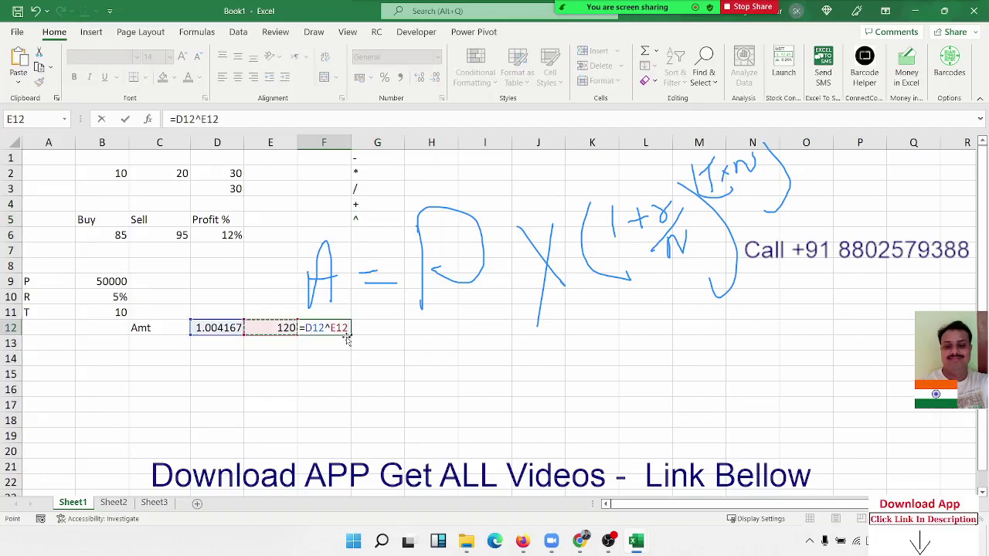
key("Return")
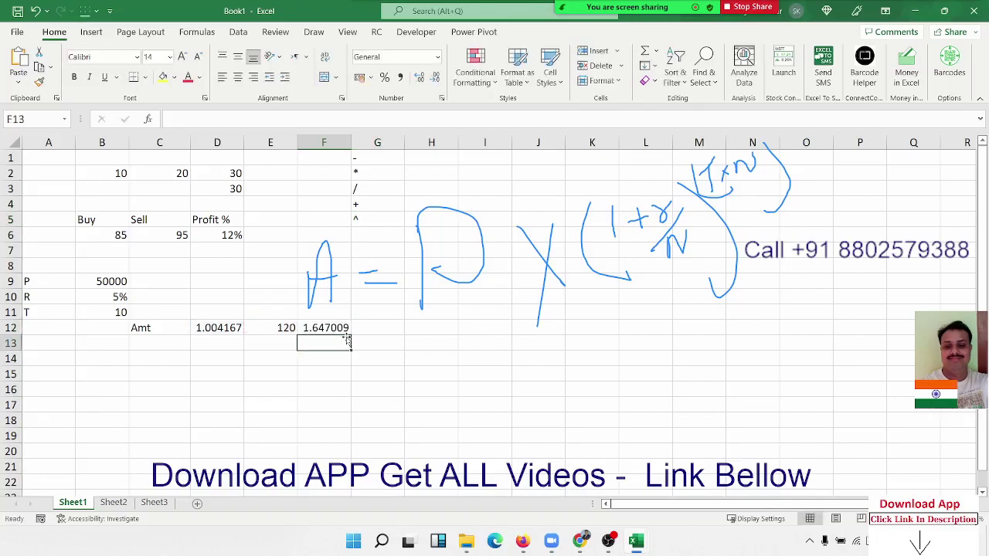
key("Right")
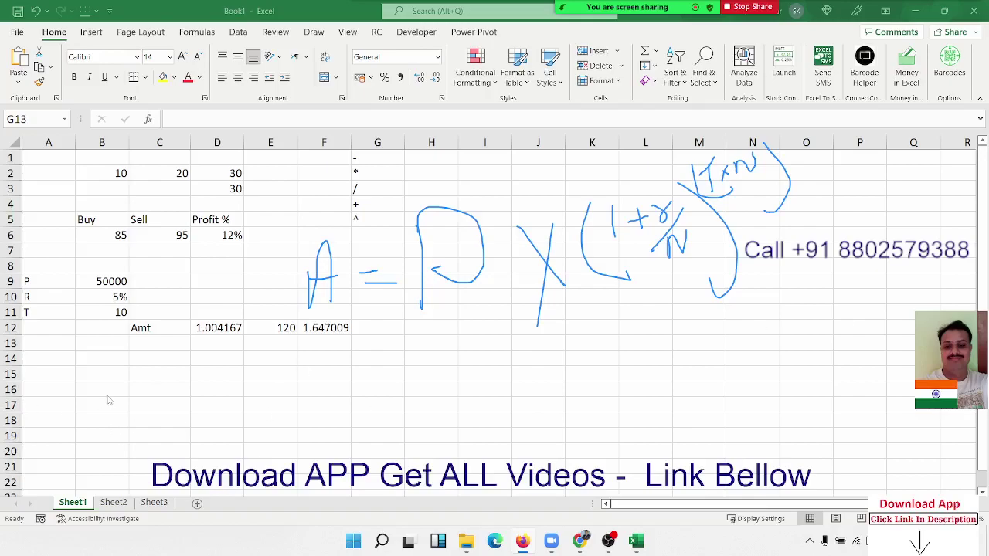
Enter =B9*F12 in G12, giving the final amount 82350.47
left_click(354, 330)
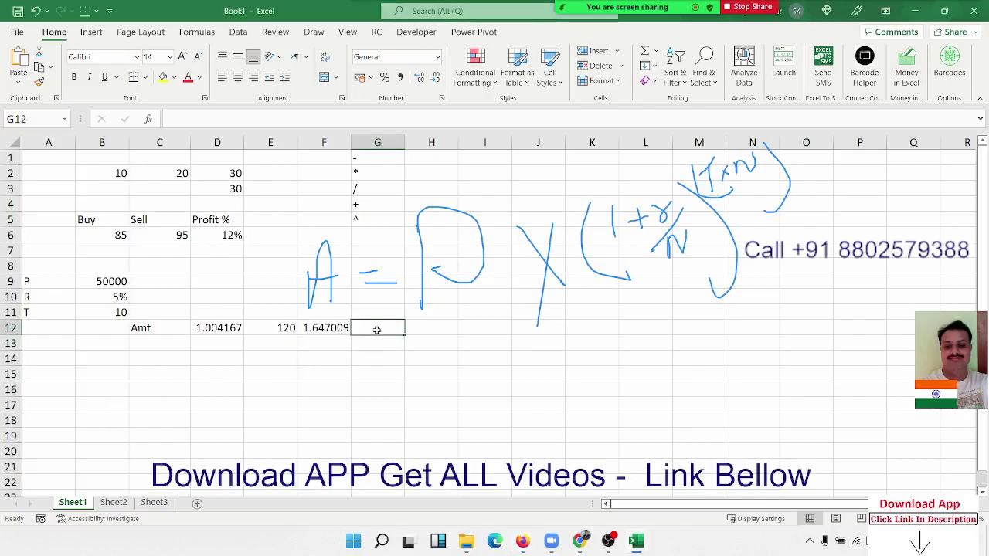
type("=")
key("Left")
key("Left")
key("Left")
key("Left")
key("Left")
key("Left")
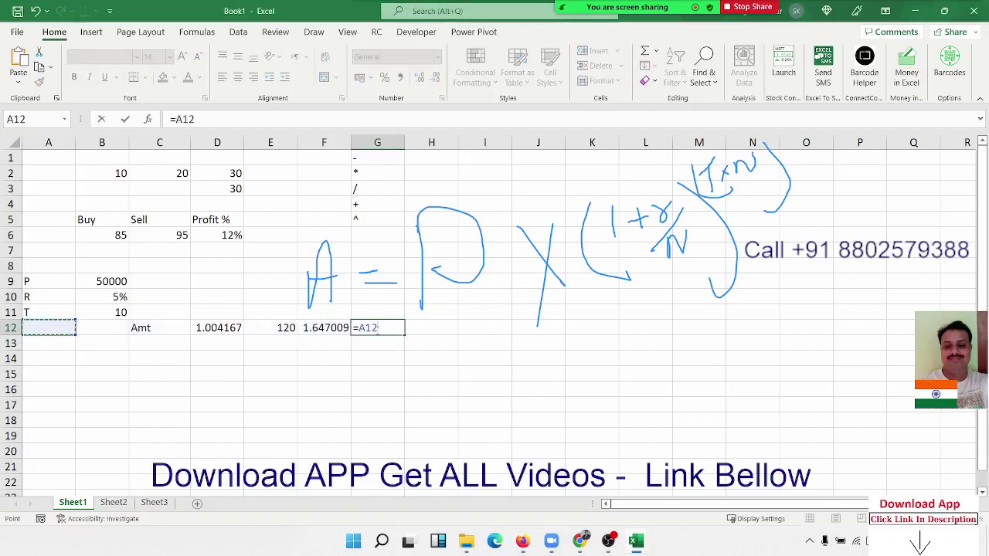
key("Up")
key("Up")
key("Up")
key("Right")
type("*")
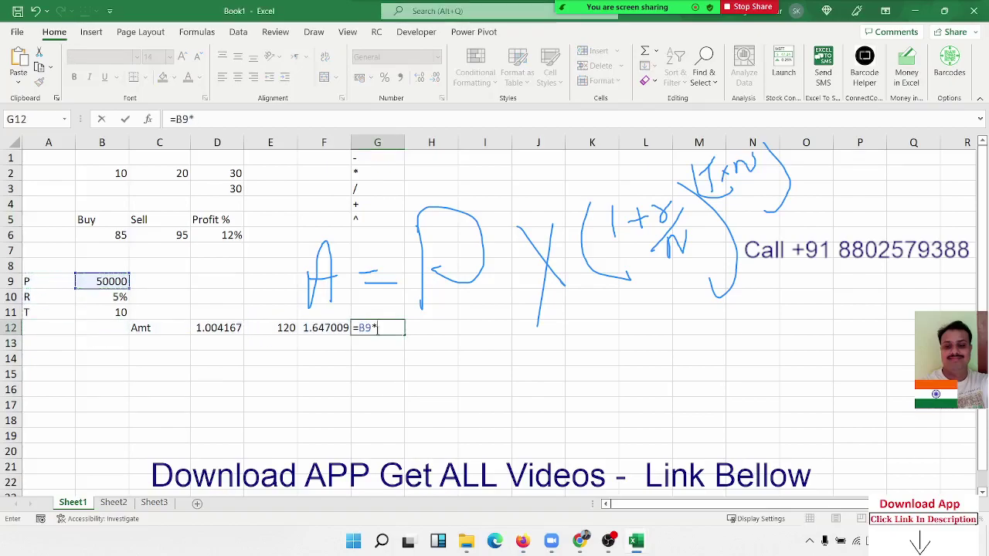
key("Left")
key("Return")
left_click(376, 329)
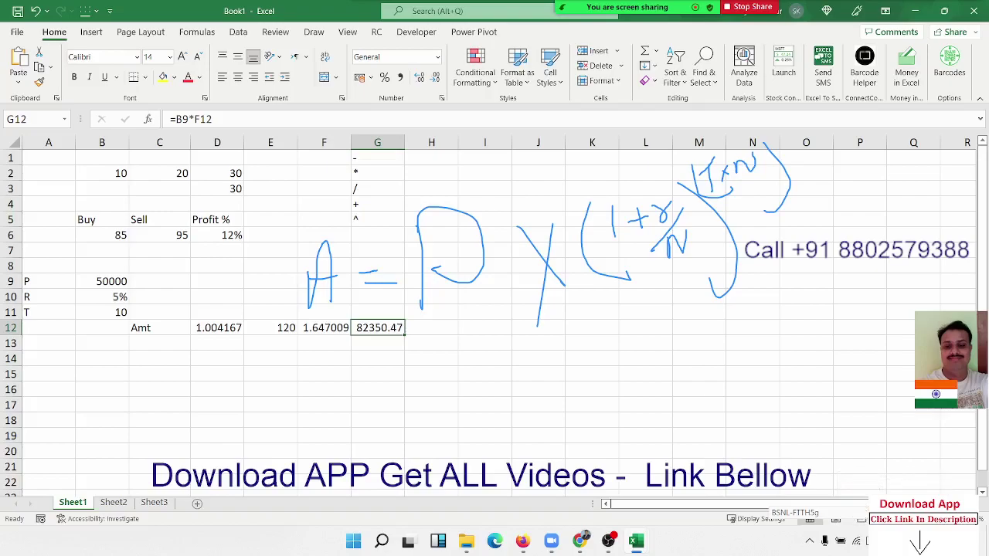
Enter =FV(B10/12, B11*12, , B9) in C14 as an FV-function version
left_click(160, 360)
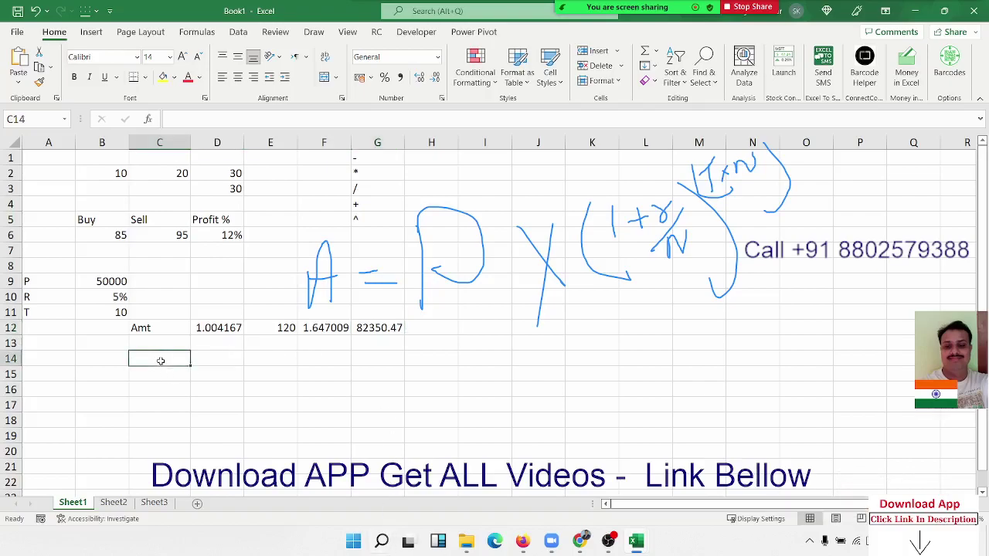
type("=fv")
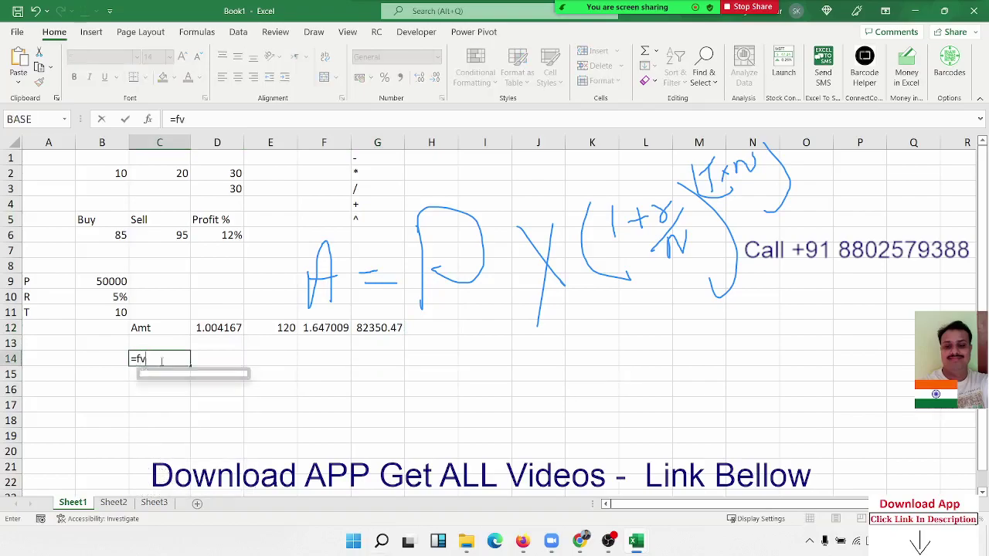
key("Tab")
left_click(107, 298)
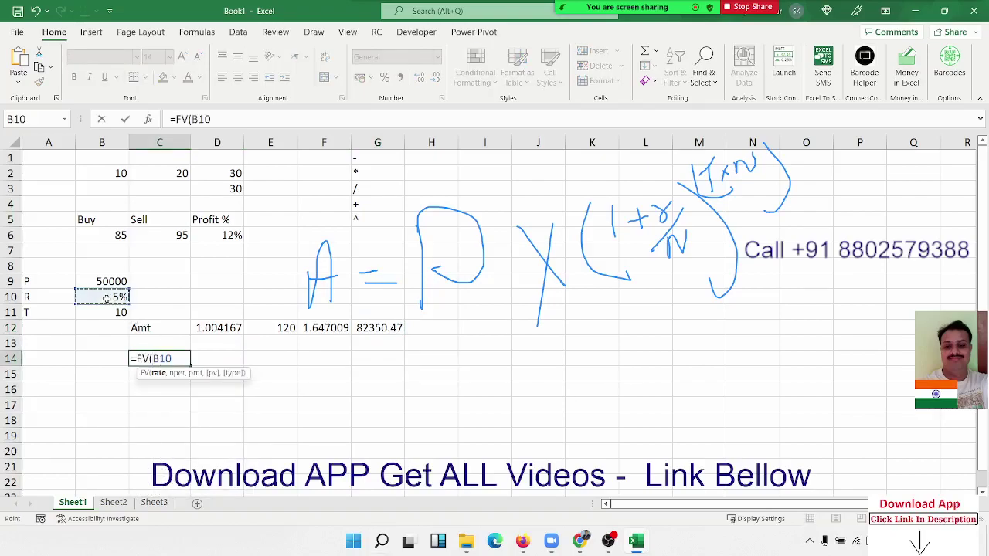
type("/12")
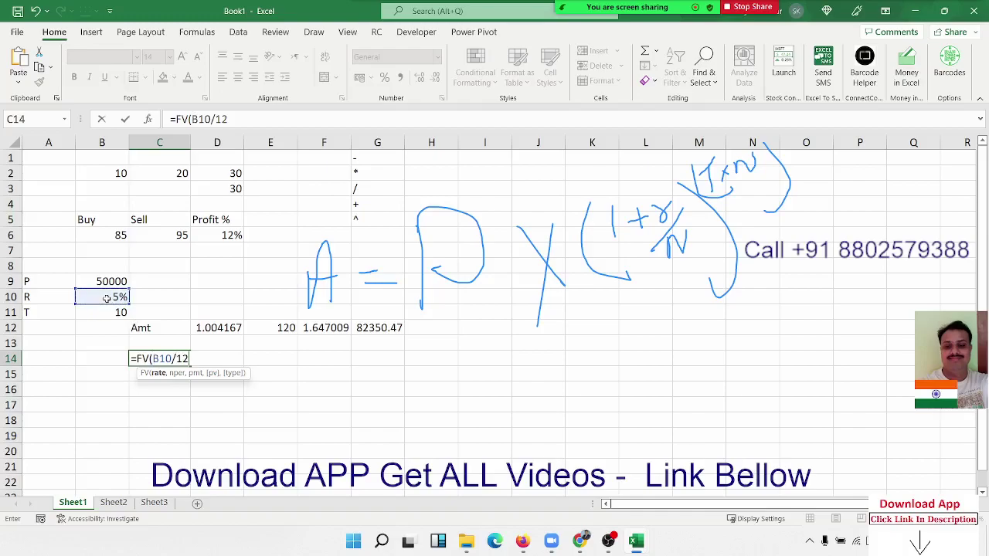
type(",")
left_click(104, 313)
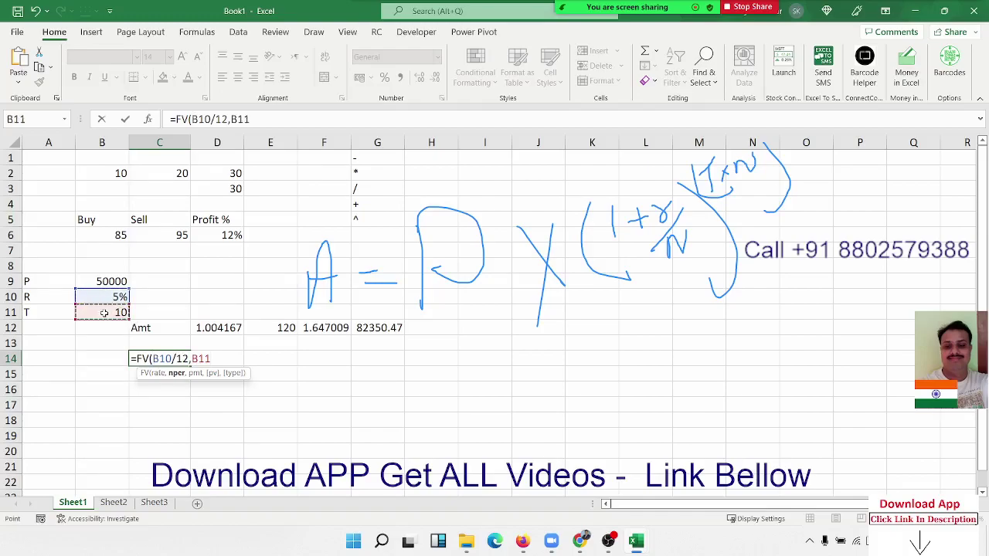
type("*12,")
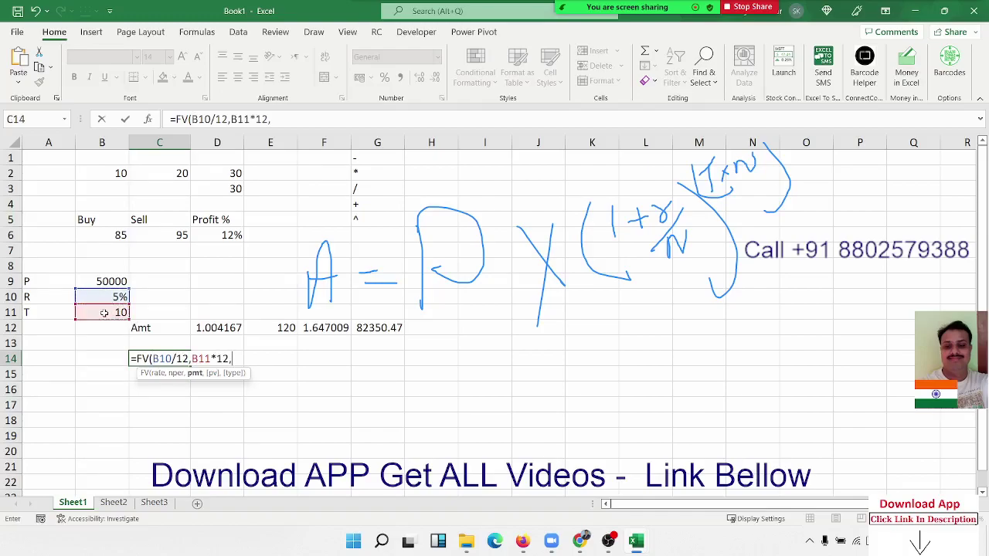
type(",")
left_click(113, 281)
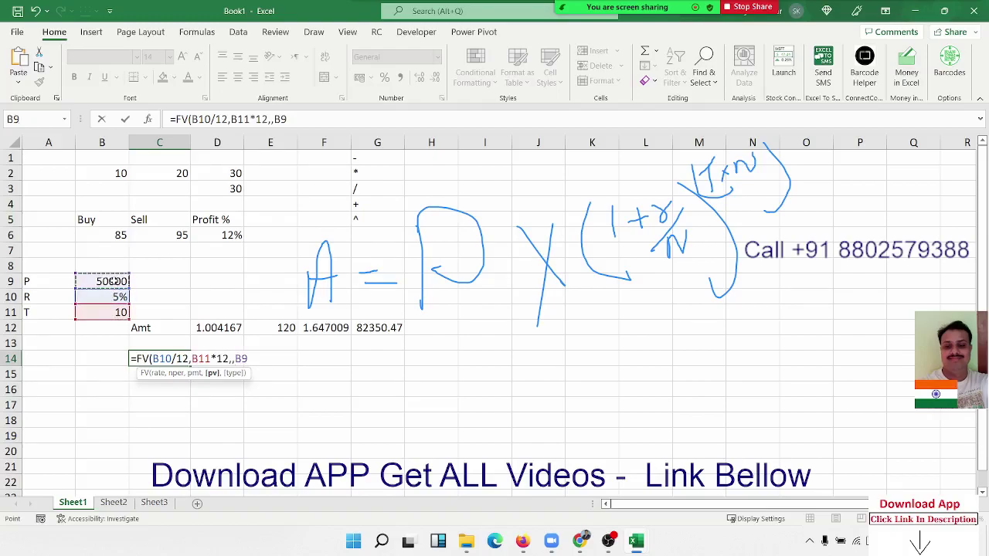
key("Return")
key("Up")
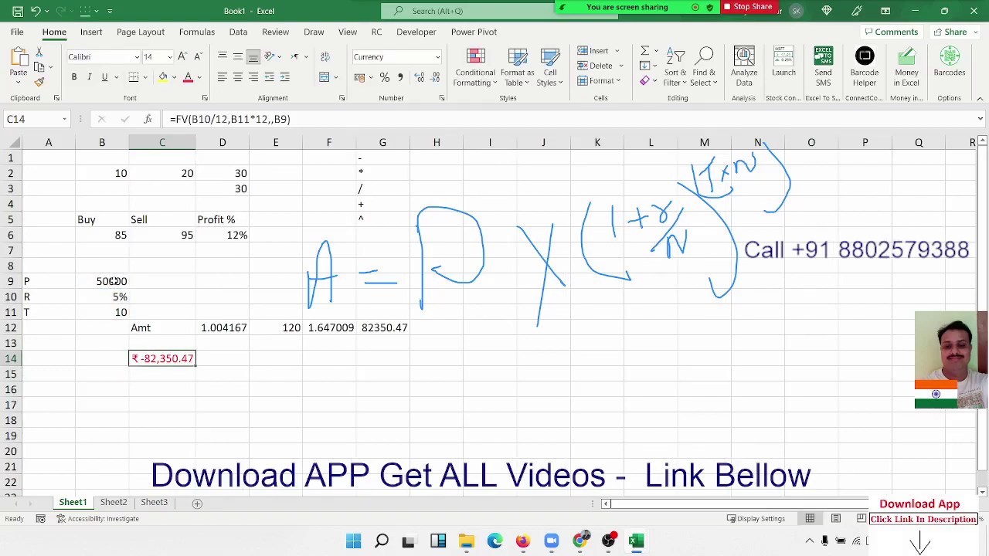
Review the FV formula, clear C14, and select the row 12 results D12:G12
key("Delete")
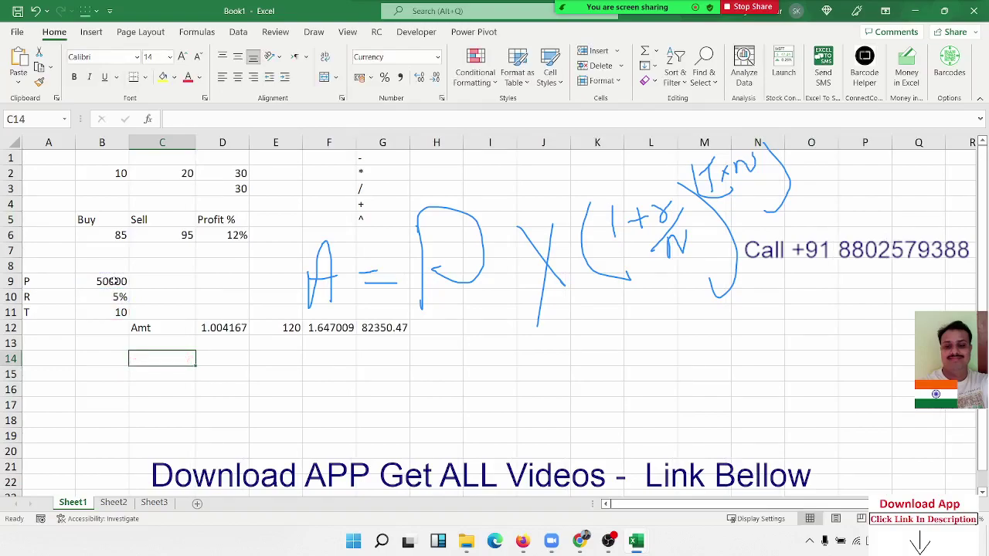
key("ctrl+z")
double_click(173, 358)
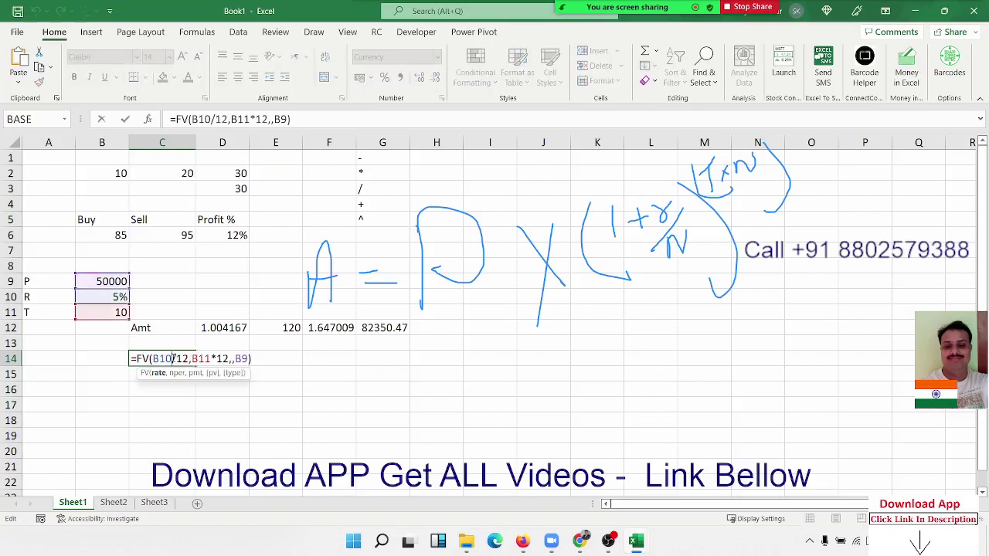
key("Escape")
key("Delete")
key("Right")
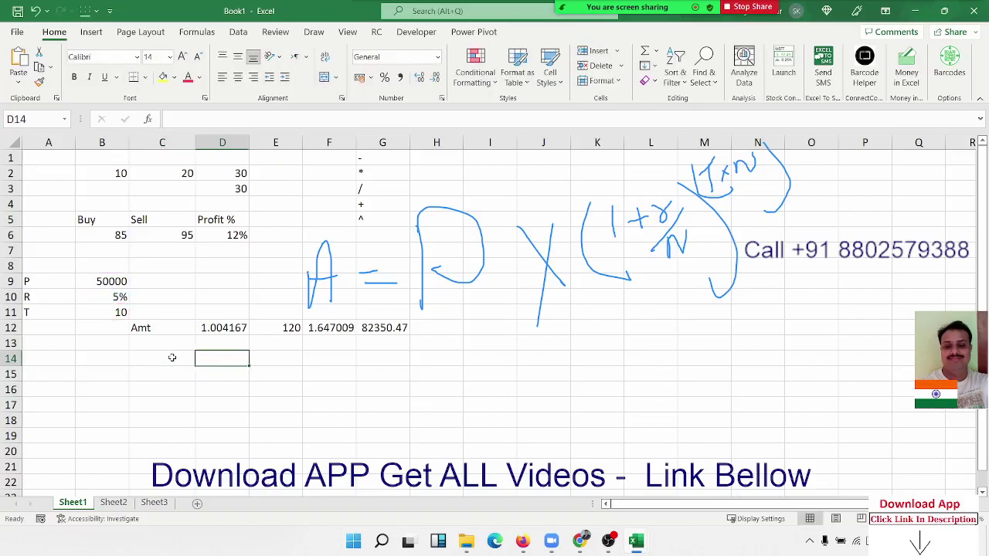
key("Right")
key("Up")
key("Up")
key("Left")
key("shift+Right")
key("shift+Right")
key("shift+Right")
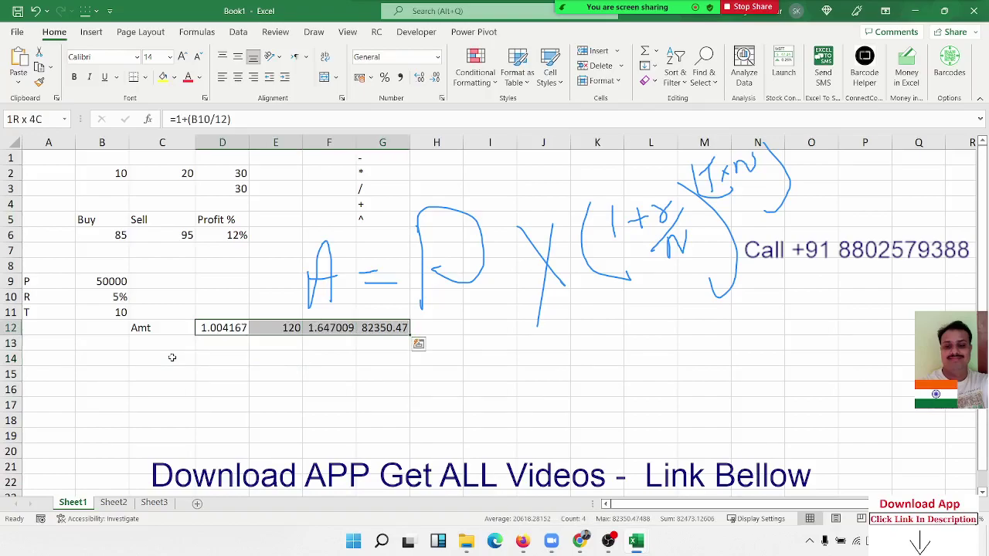
left_click(573, 342)
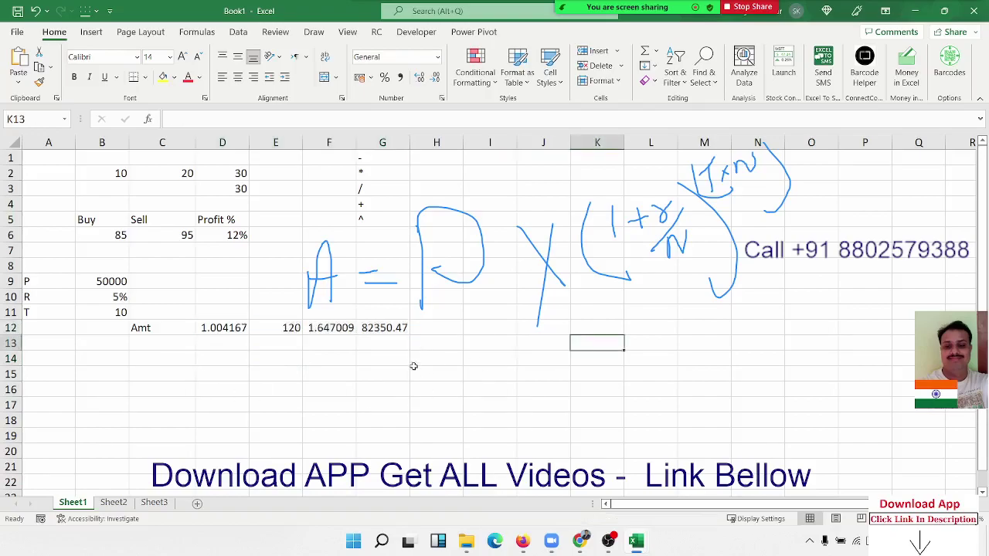
mouse_move(439, 339)
left_mouse_down()
mouse_move(511, 323)
mouse_move(889, 311)
left_mouse_up()
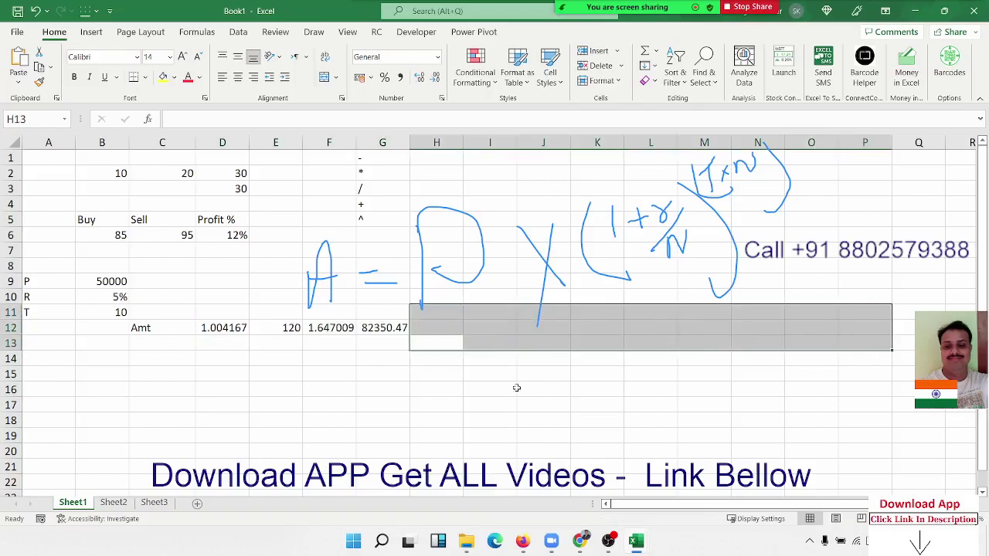
left_click(229, 327)
left_click(267, 327)
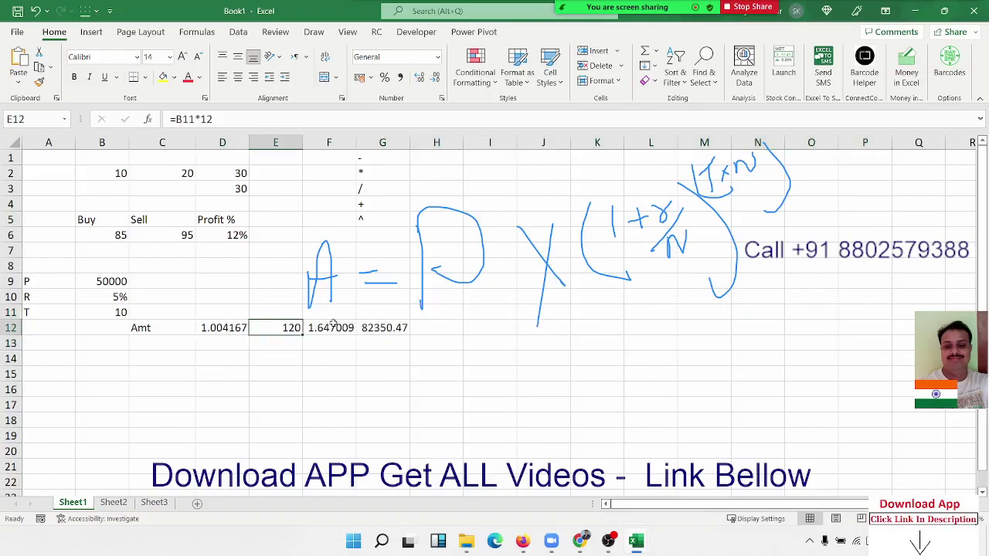
left_click(334, 328)
left_click(383, 327)
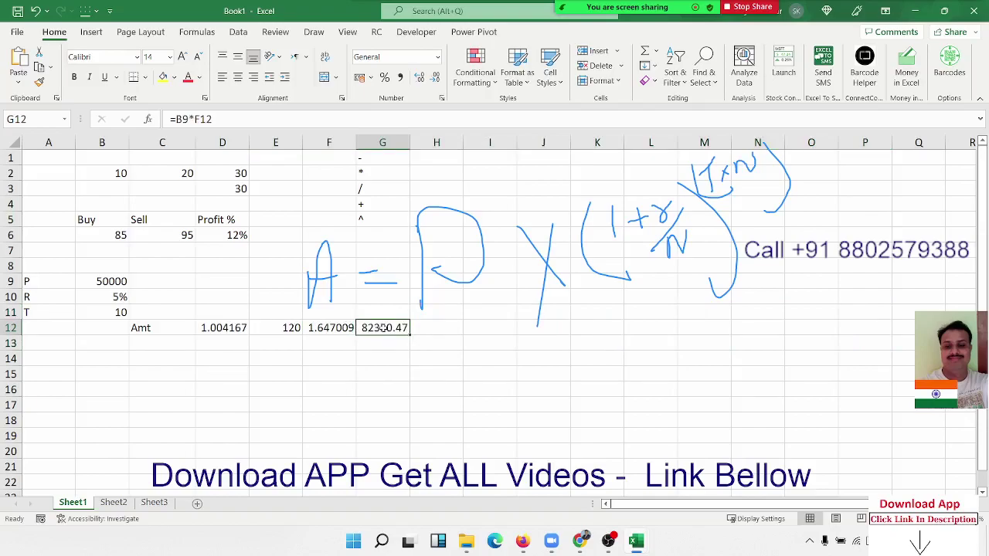
double_click(382, 327)
left_click_drag(366, 327, 402, 328)
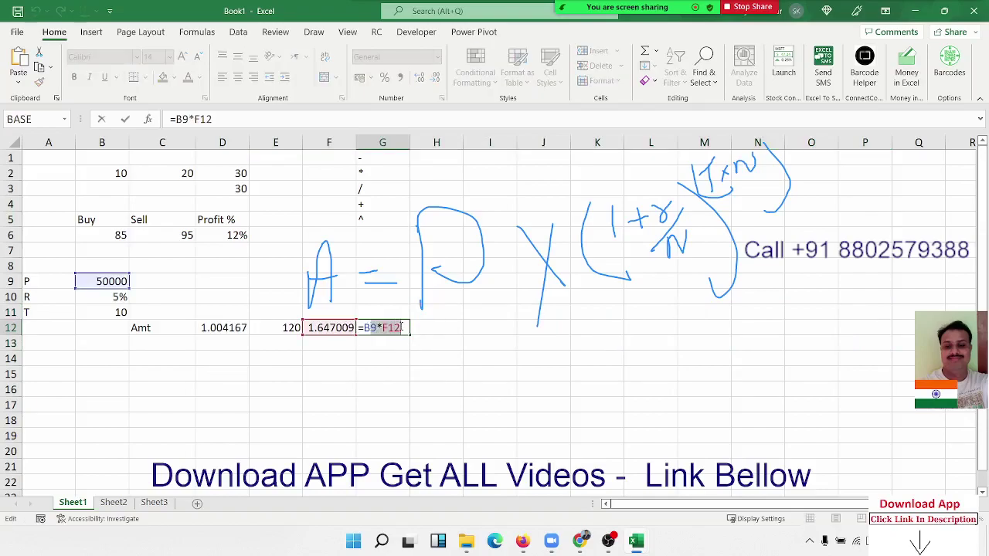
key("Escape")
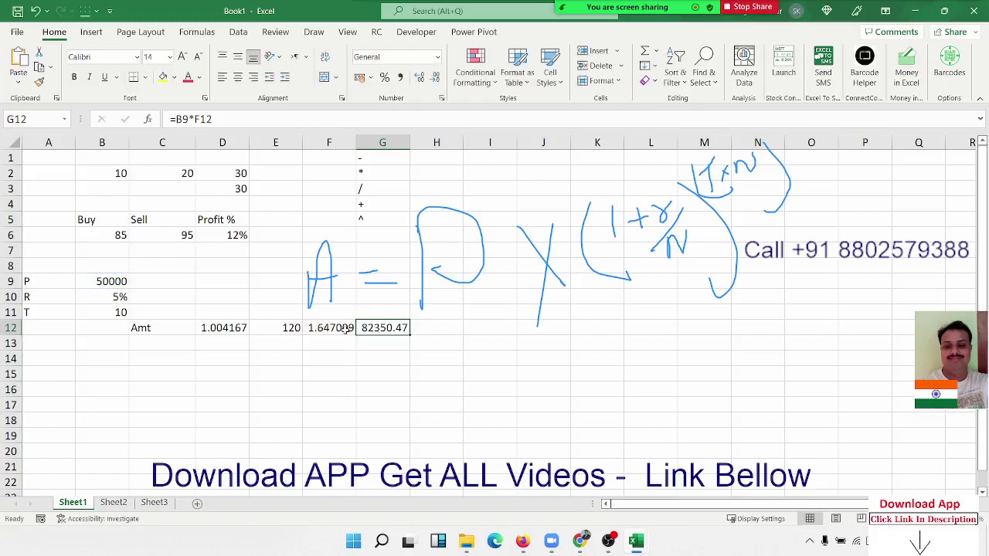
double_click(344, 329)
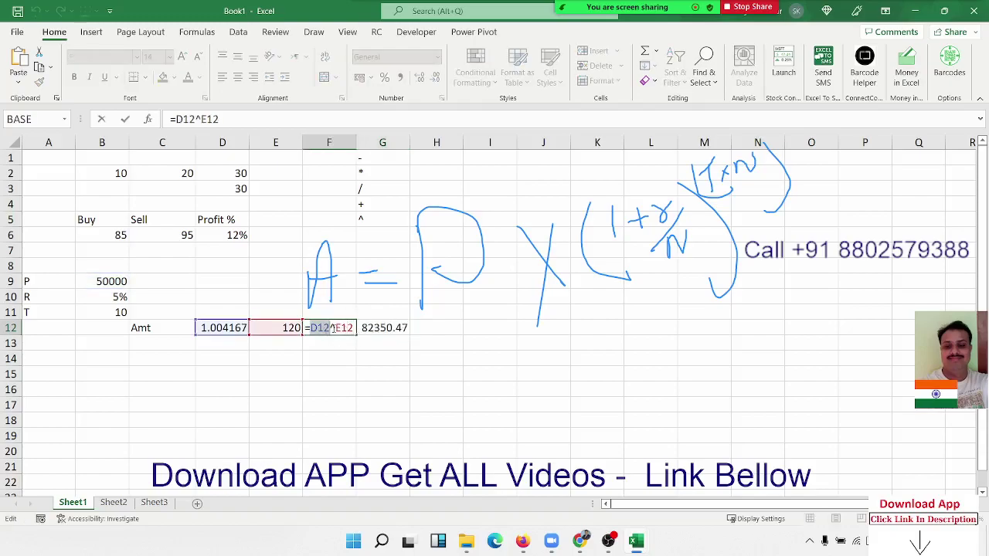
double_click(335, 328)
key("Escape")
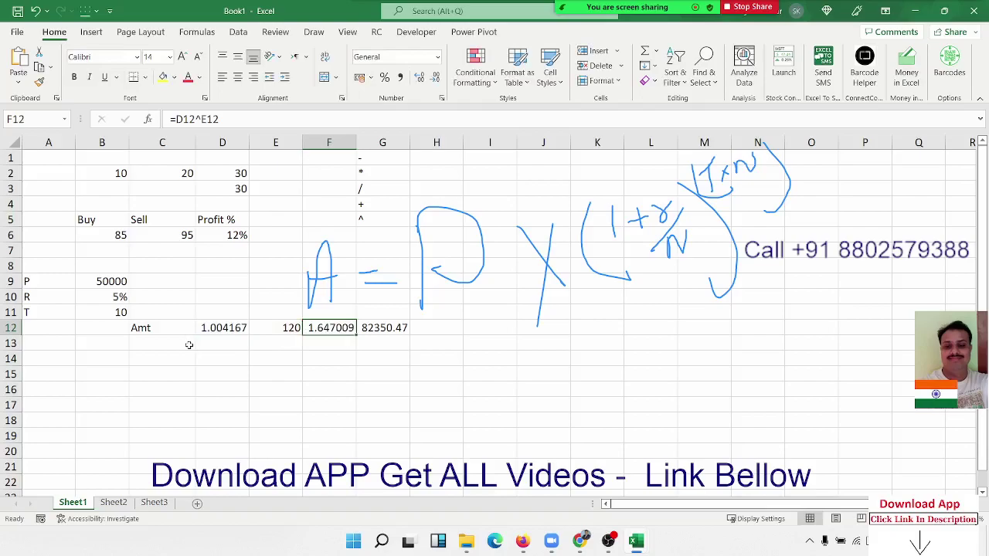
left_click(191, 345)
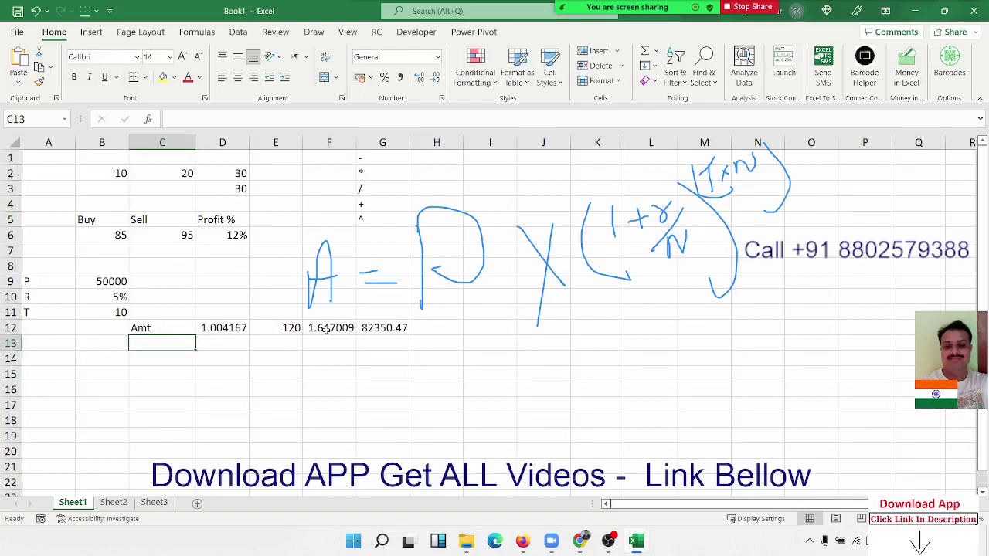
double_click(371, 328)
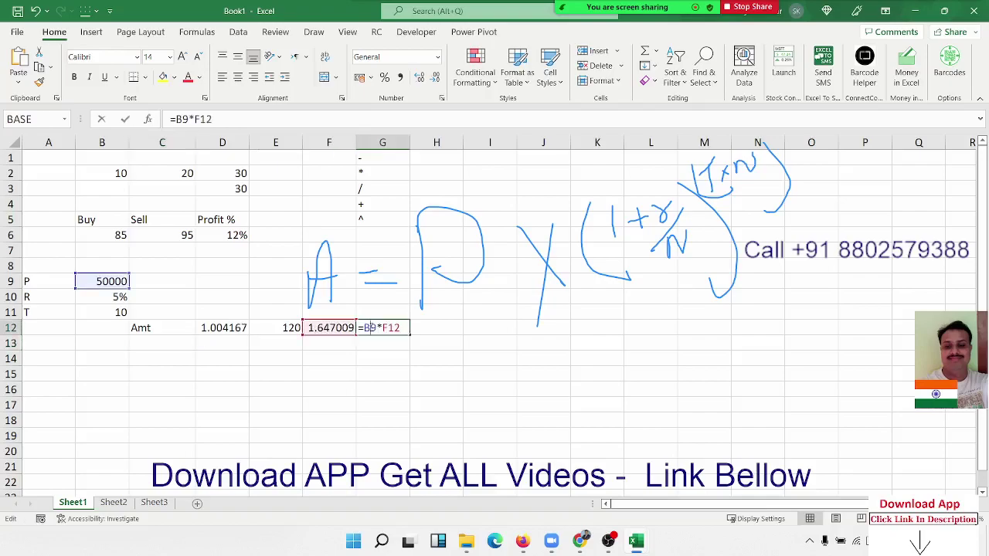
key("Escape")
double_click(330, 331)
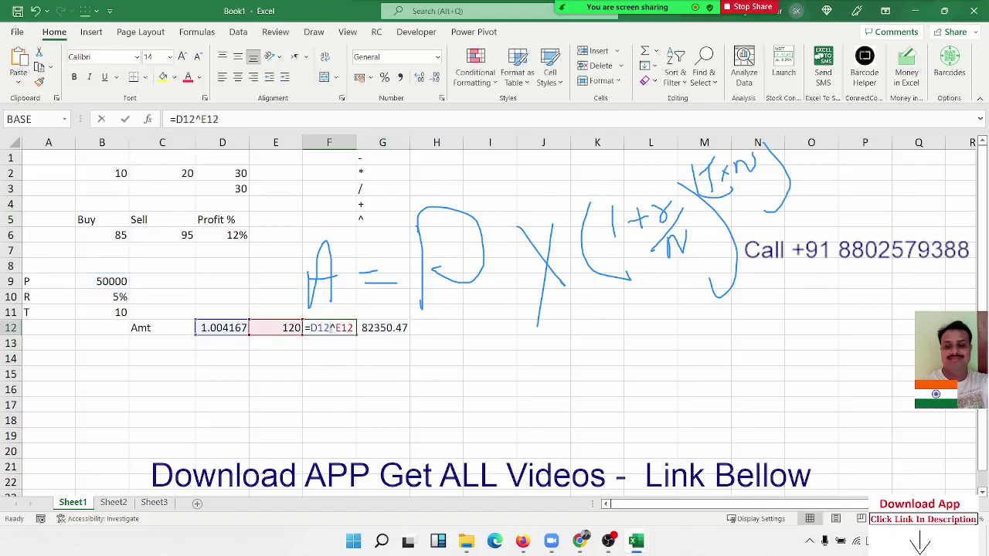
key("Escape")
double_click(239, 329)
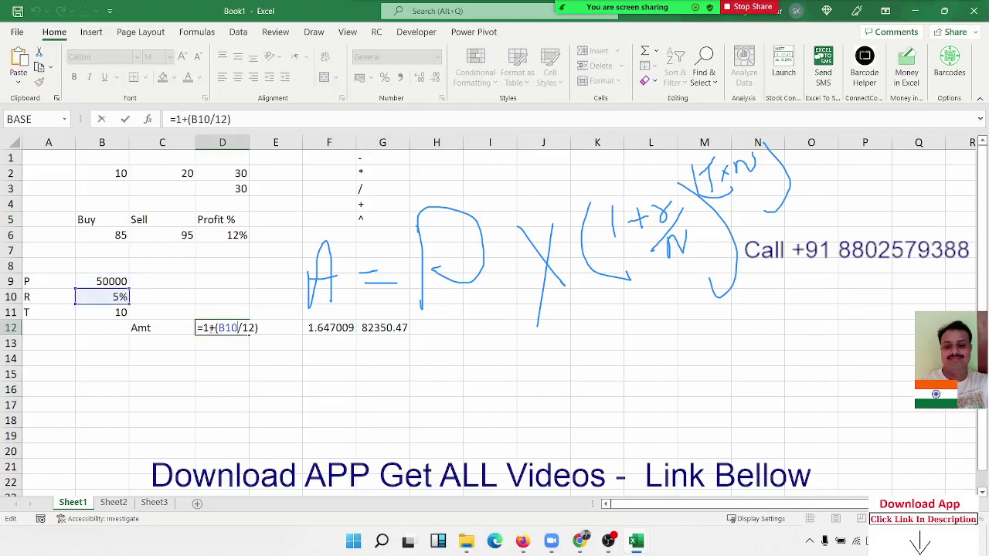
left_click_drag(204, 327, 260, 329)
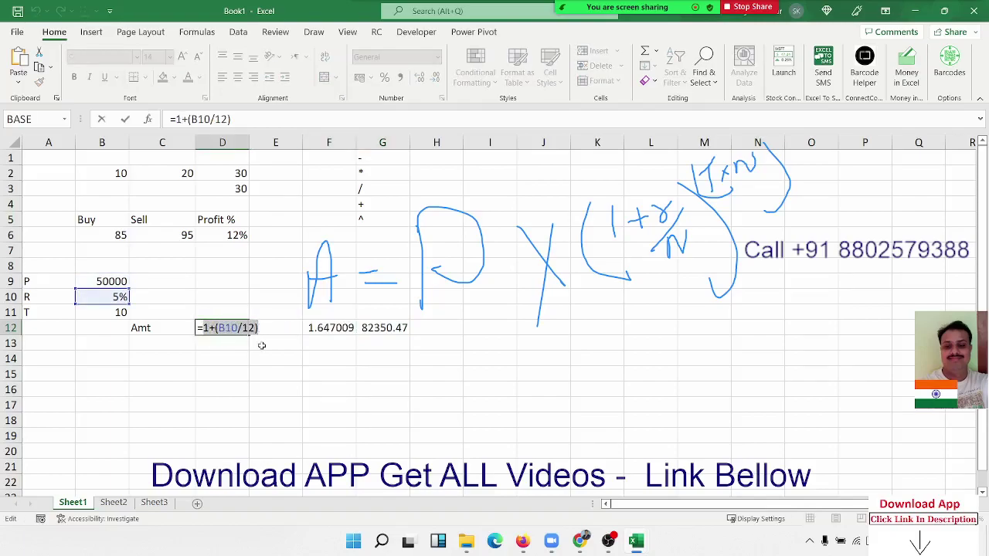
key("Escape")
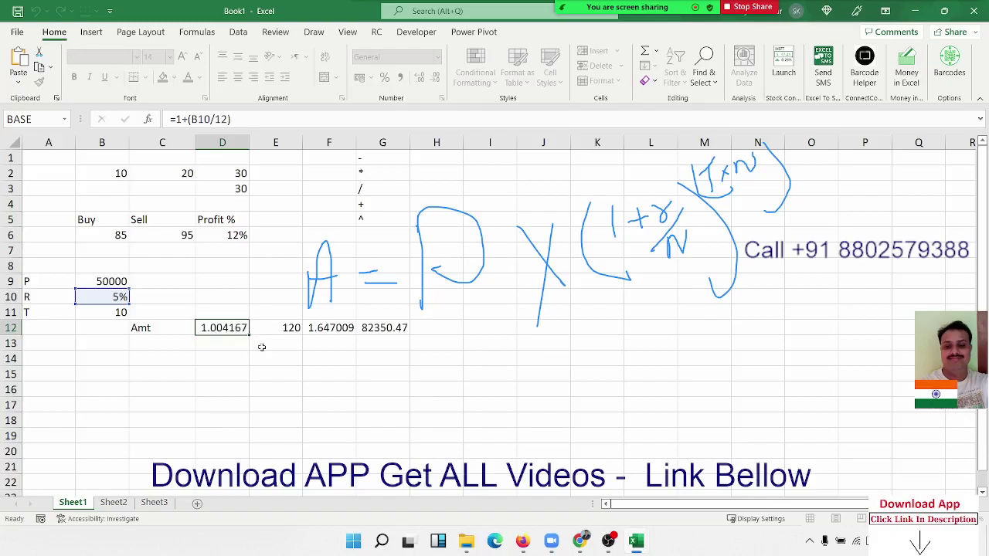
double_click(323, 330)
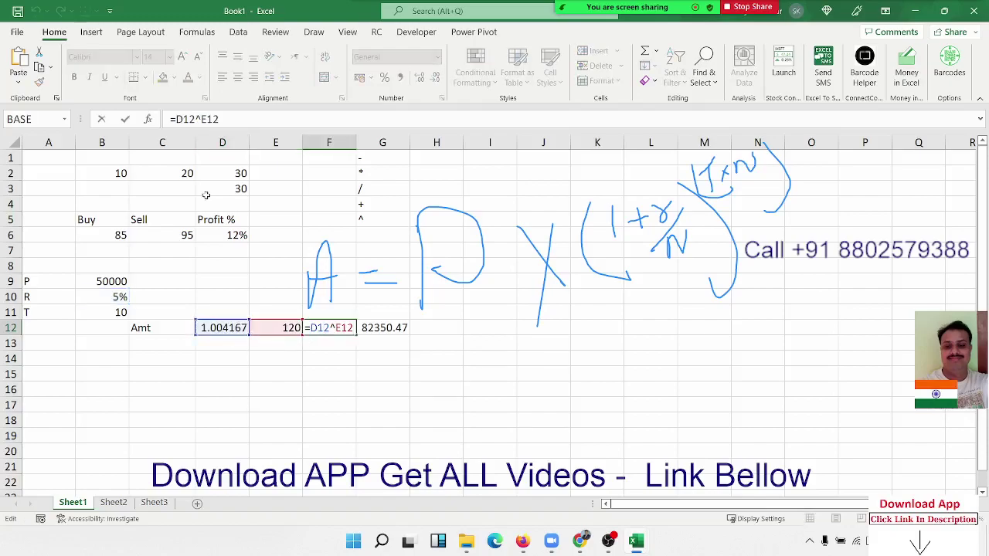
Replace the D12 reference in F12's formula with (1+(B10/12))
double_click(319, 327)
type("()")
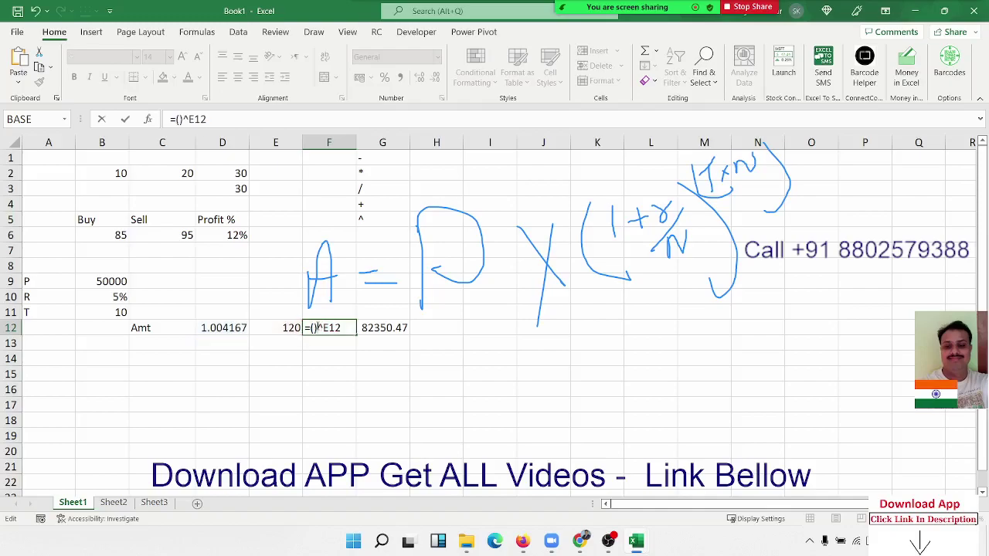
type("1+(B10/12)")
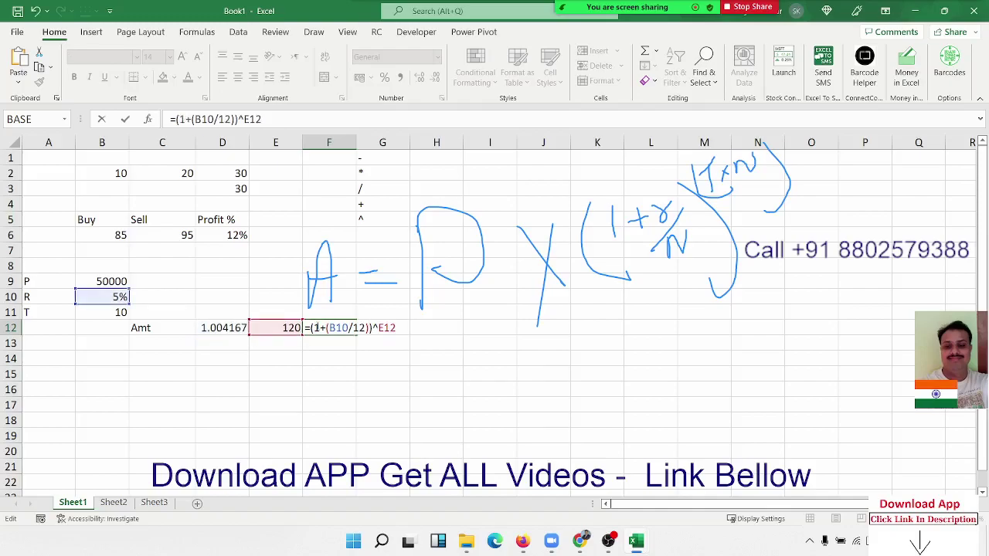
key("Return")
key("Up")
key("Left")
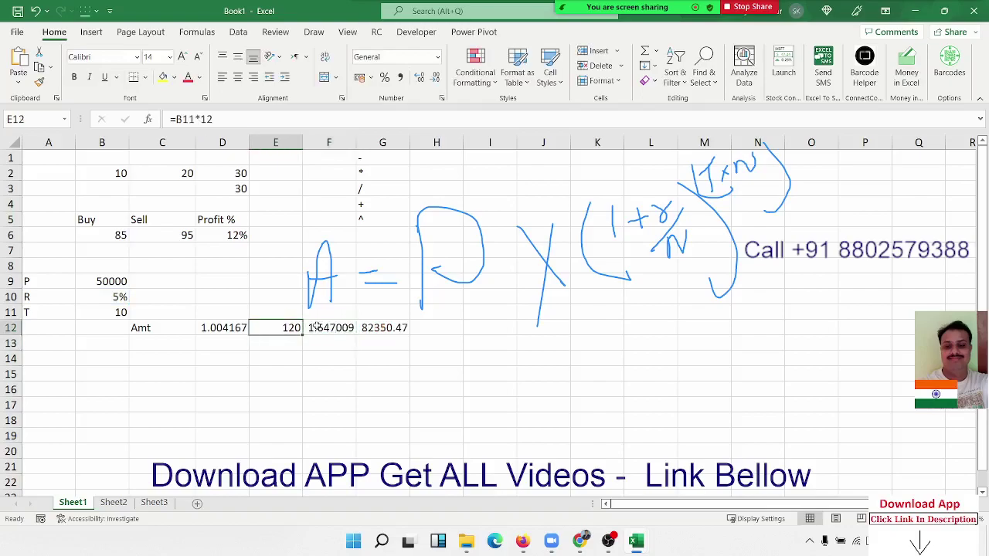
Replace the E12 reference in F12's formula with (B11*12)
double_click(266, 324)
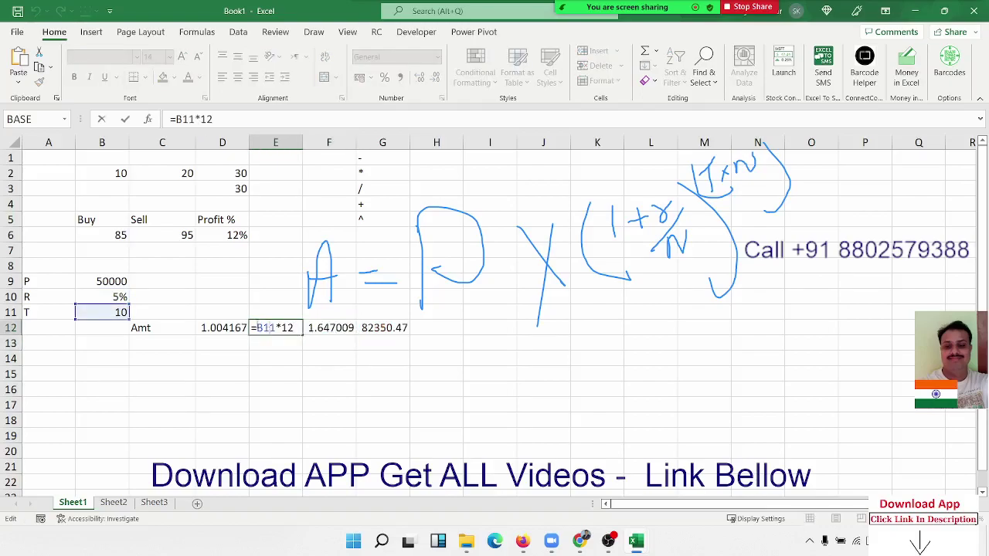
left_click(313, 328)
double_click(314, 327)
double_click(387, 328)
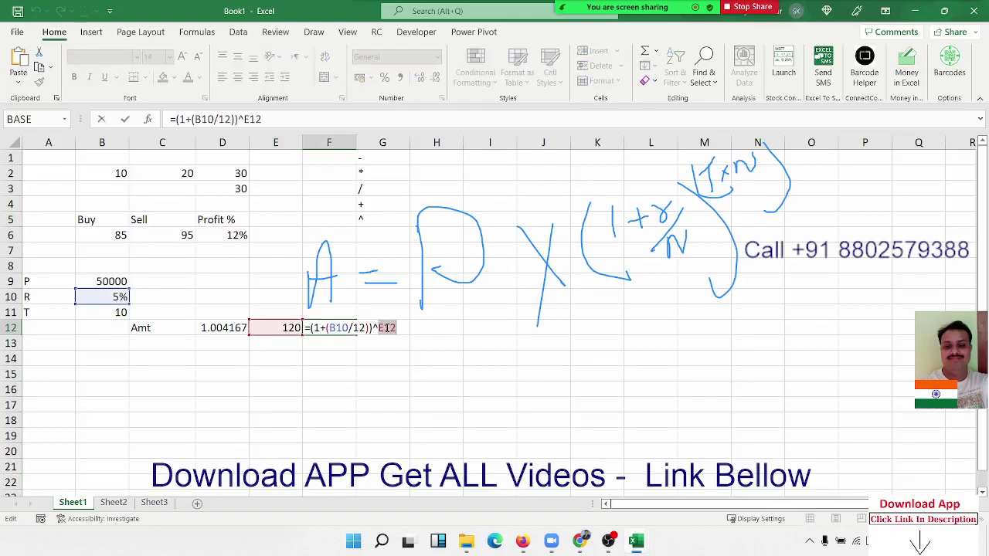
type("(")
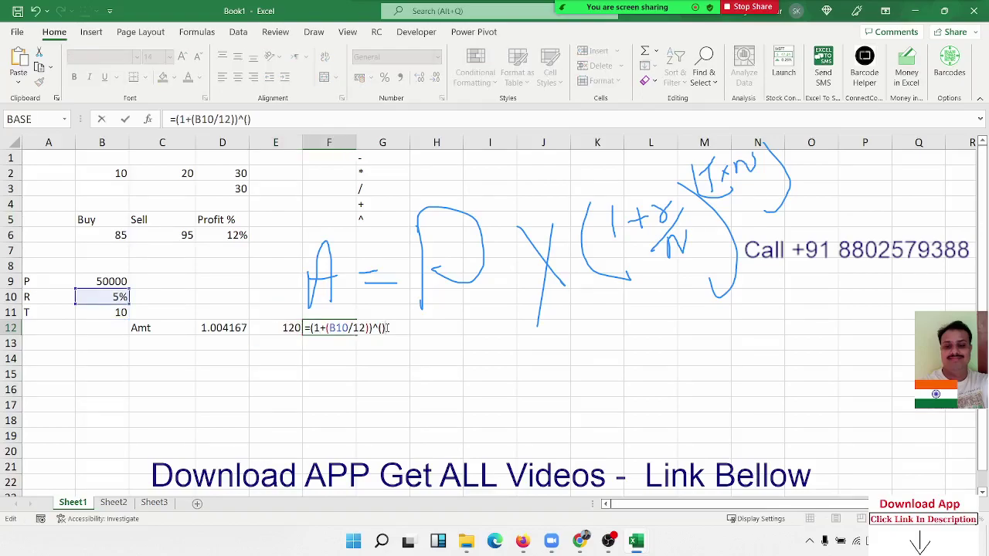
type("B11*12)")
key("Return")
Clear helper cells D12:E12 and check F12 still computes 1.647009
key("Up")
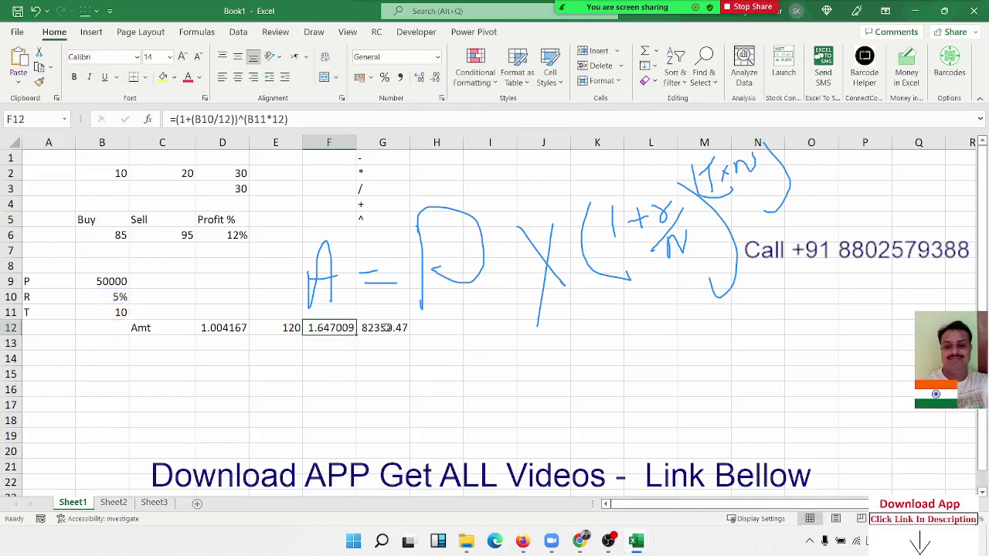
key("Left")
key("Left")
key("shift+Right")
key("Delete")
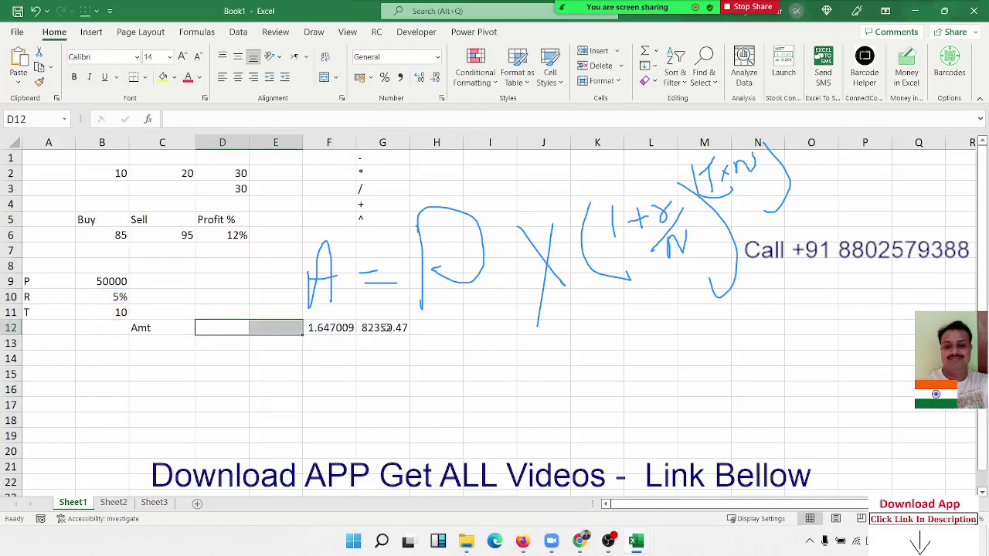
key("Right")
key("Right")
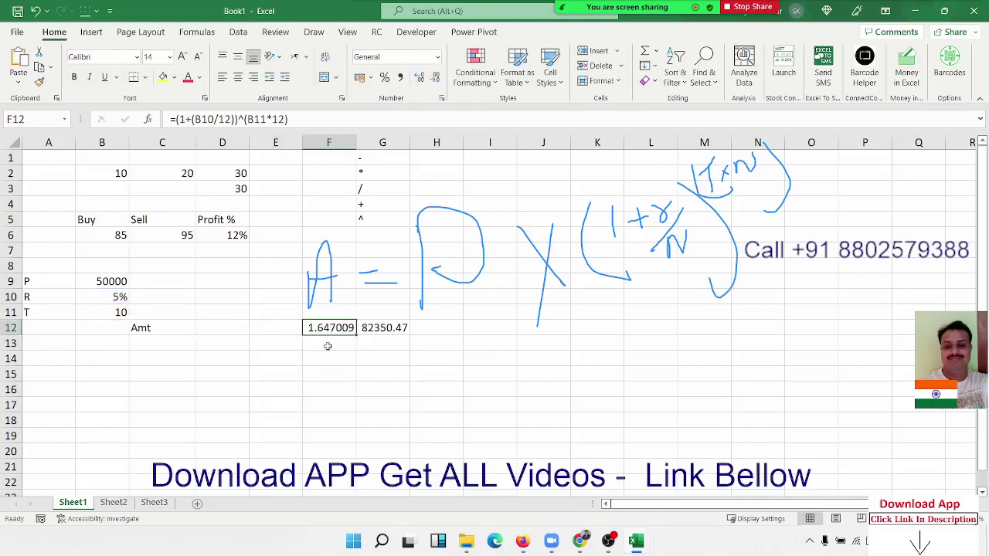
double_click(342, 330)
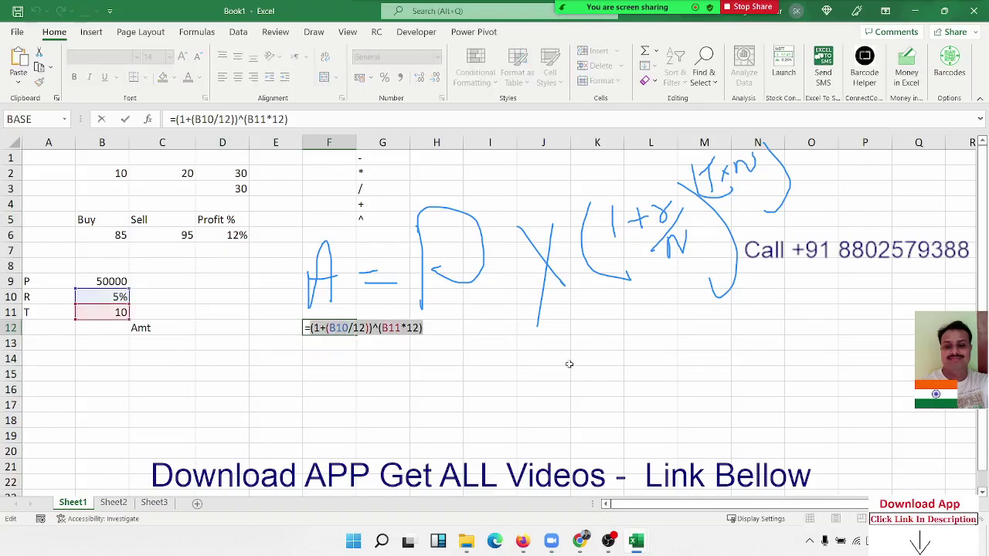
Change G12 to =B9*((1+(B10/12))^(B11*12)), computing compound interest in one formula
key("Escape")
double_click(397, 329)
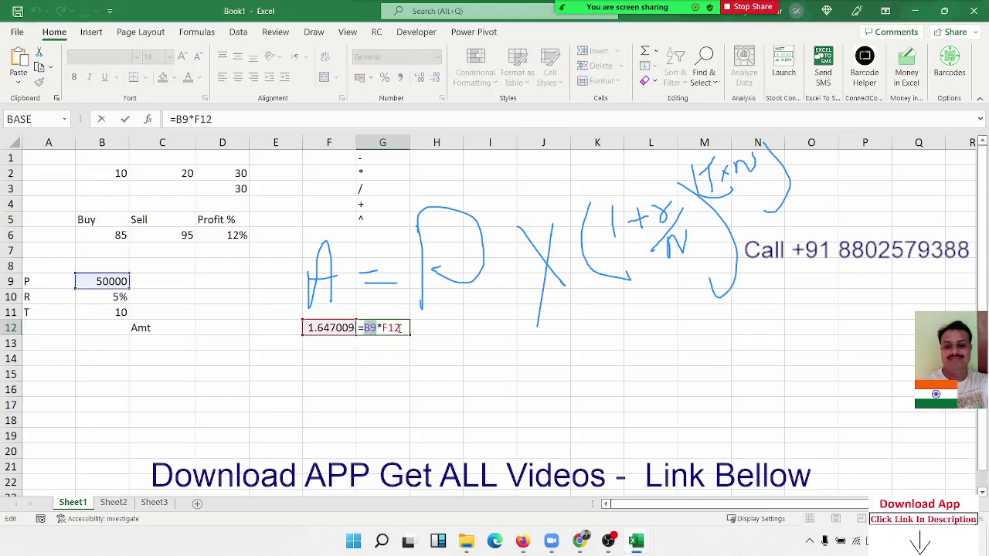
double_click(400, 328)
type("()")
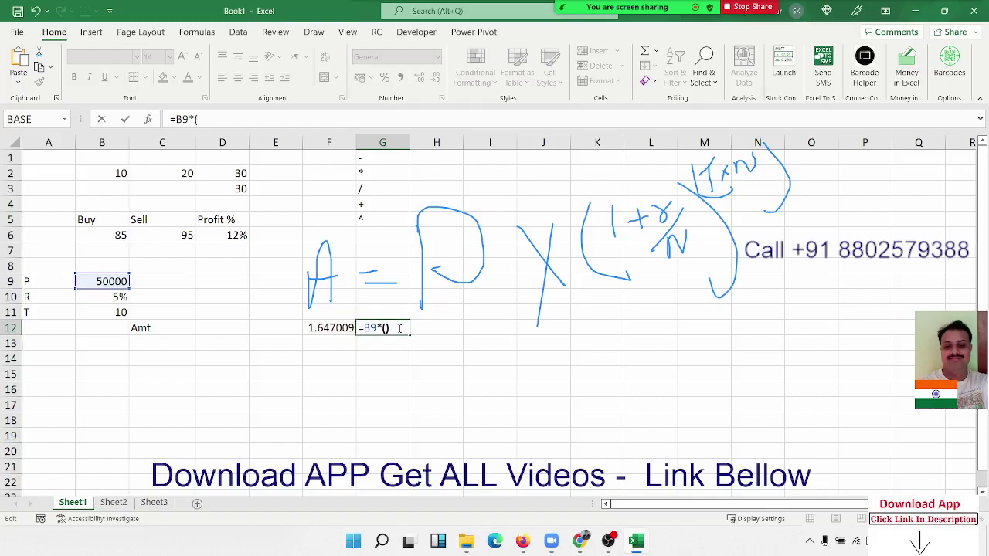
type("(1+(B10/12))^(B11*12)")
key("Return")
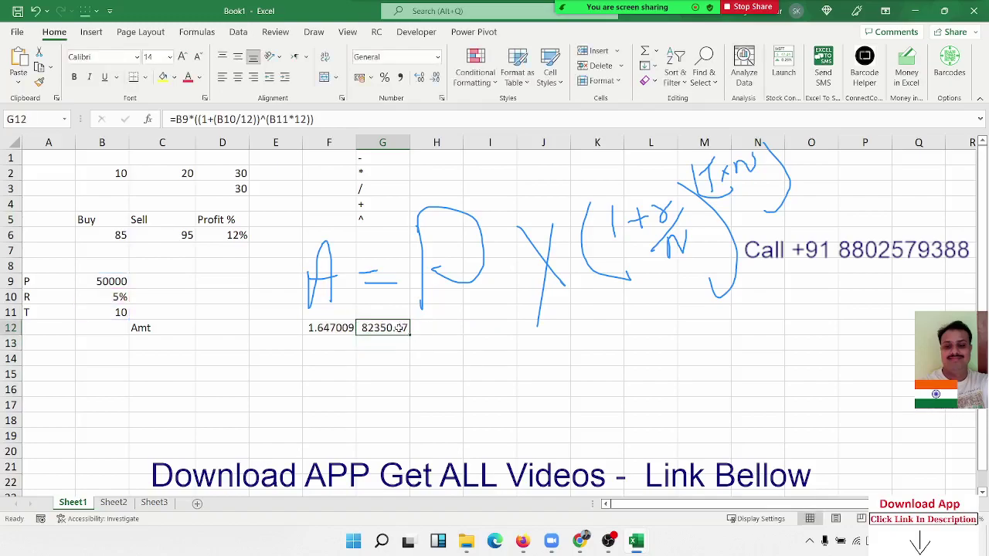
Clear the helper value in F12 and verify G12's formula
left_click(332, 327)
key("Delete")
left_click(395, 328)
double_click(395, 328)
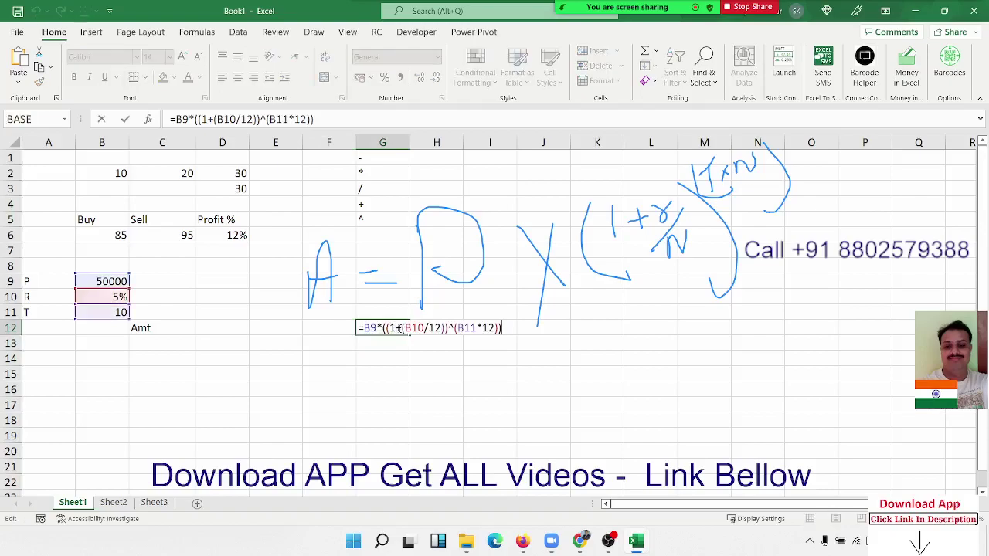
key("Escape")
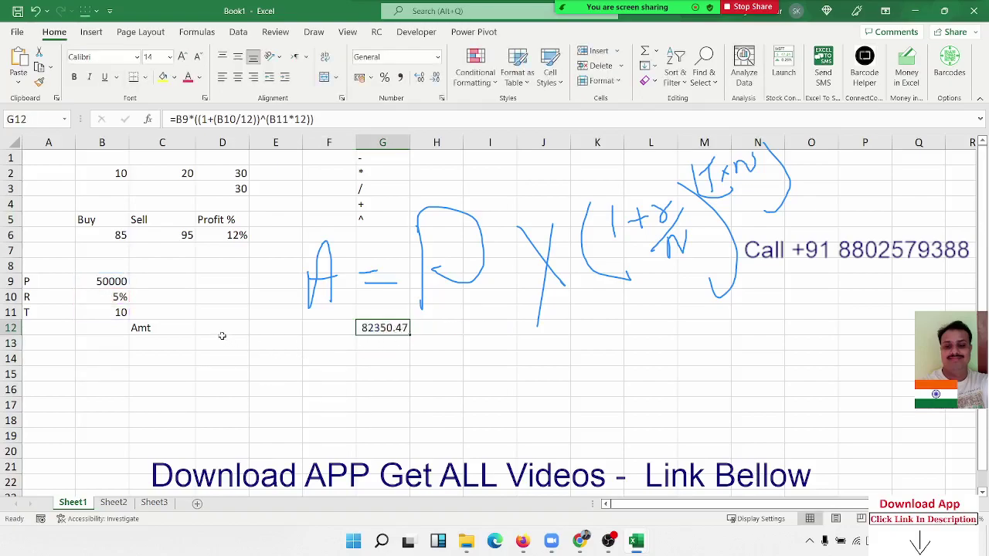
left_click(223, 341)
Move G12's formula into D12 beside Amt, returning 82350.47
left_click(384, 326)
key("ctrl+c")
left_click(220, 327)
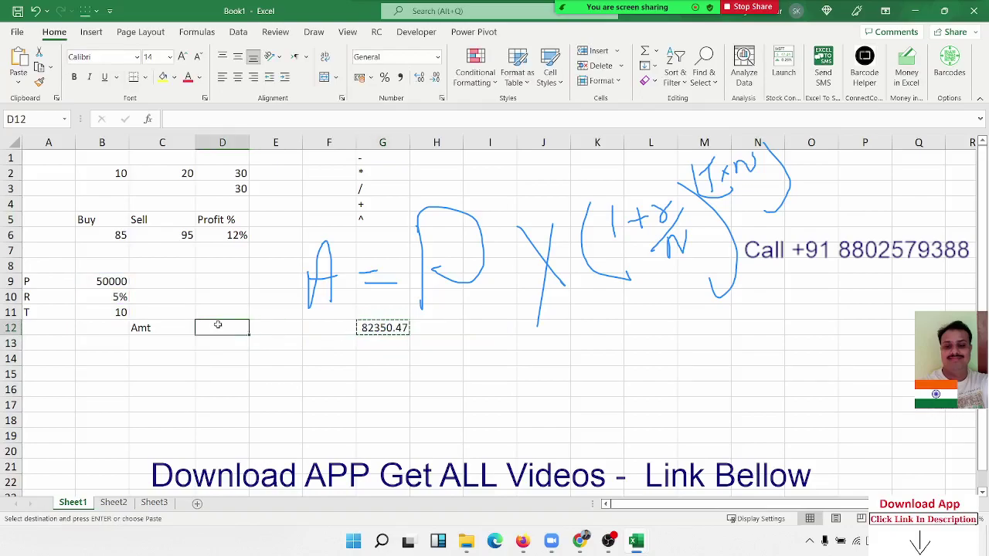
key("Return")
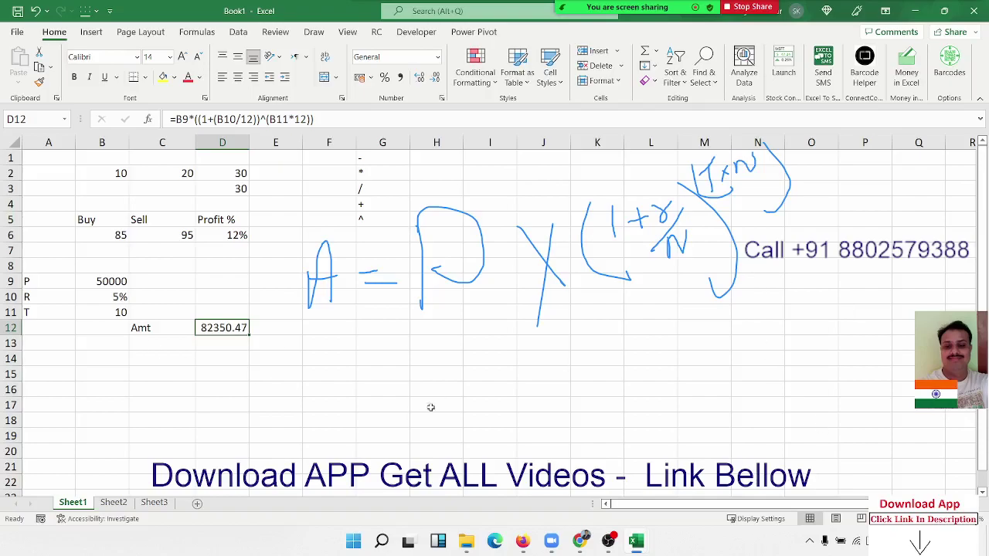
left_click(473, 408)
Enter 500 in B14 and 30 in J14
left_click(409, 375)
left_click(95, 366)
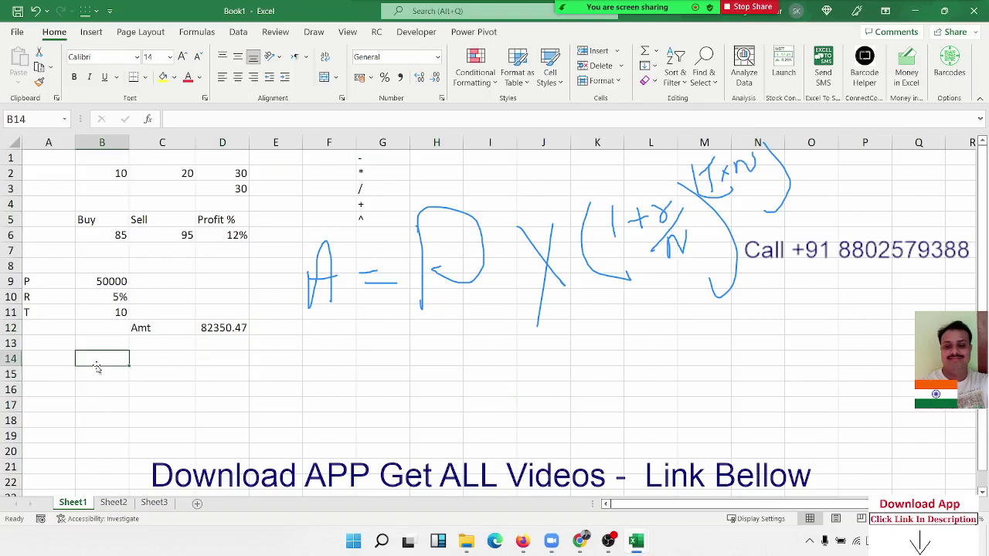
type("500")
key("Tab")
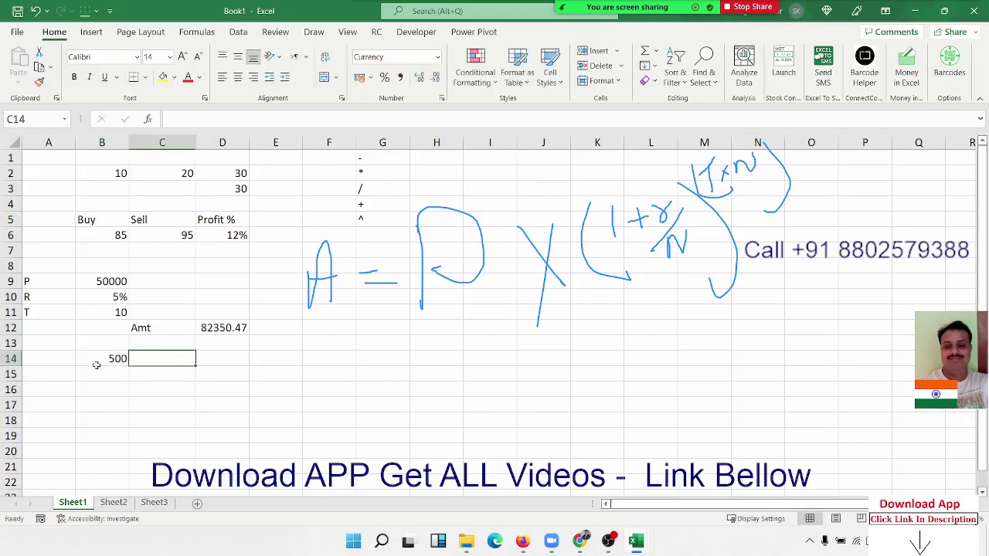
left_click(521, 363)
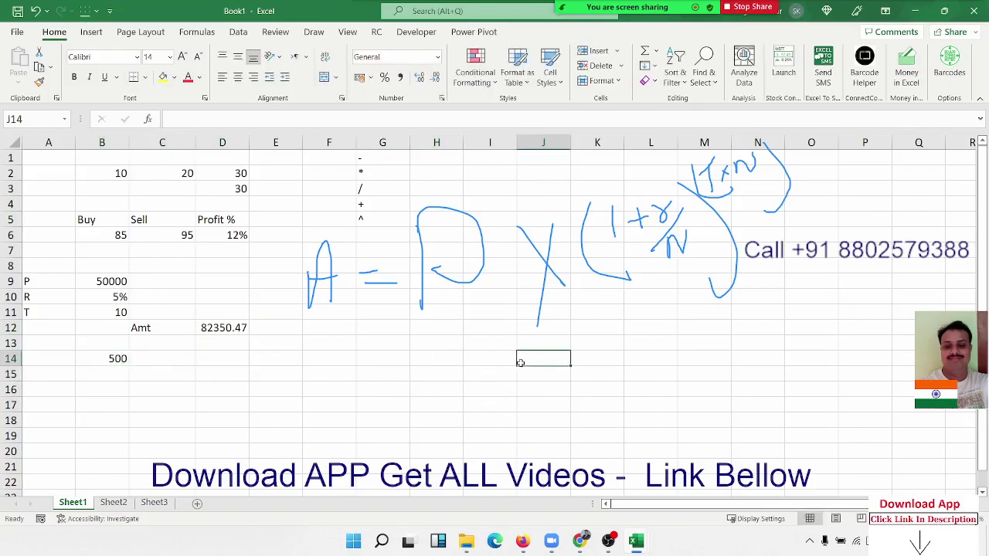
type("30")
key("Left")
key("Left")
key("Left")
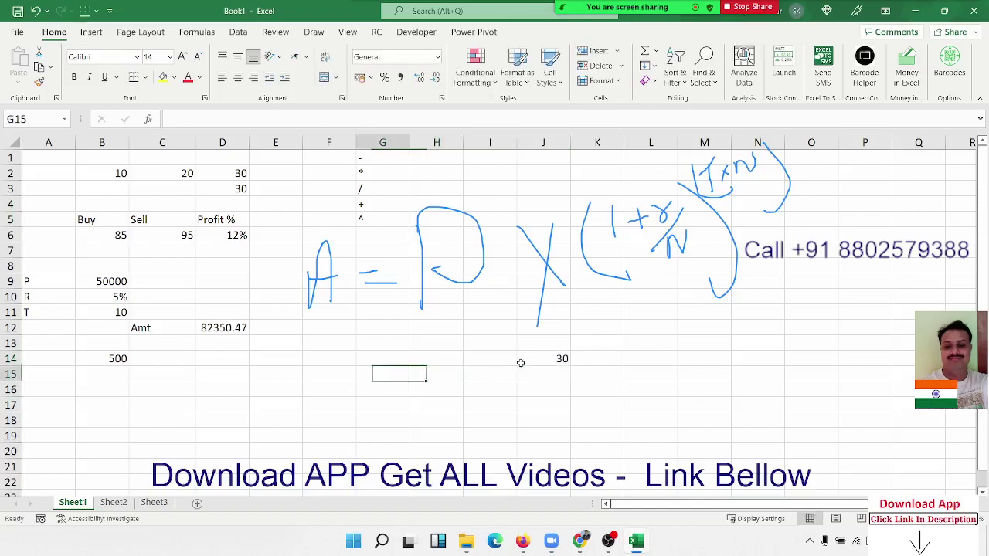
Enter =B14+J14 in G14 so it returns 530
type("=")
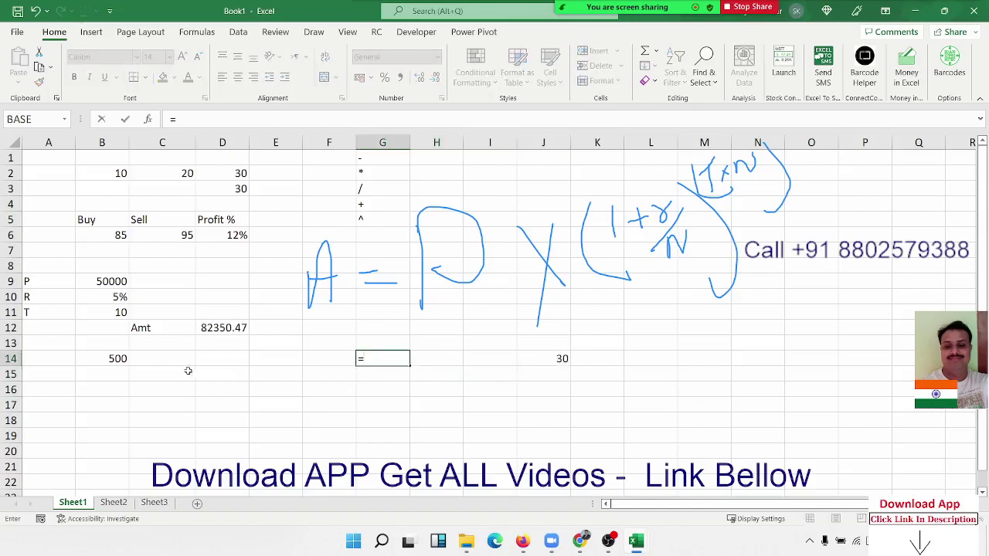
left_click(115, 360)
type("+")
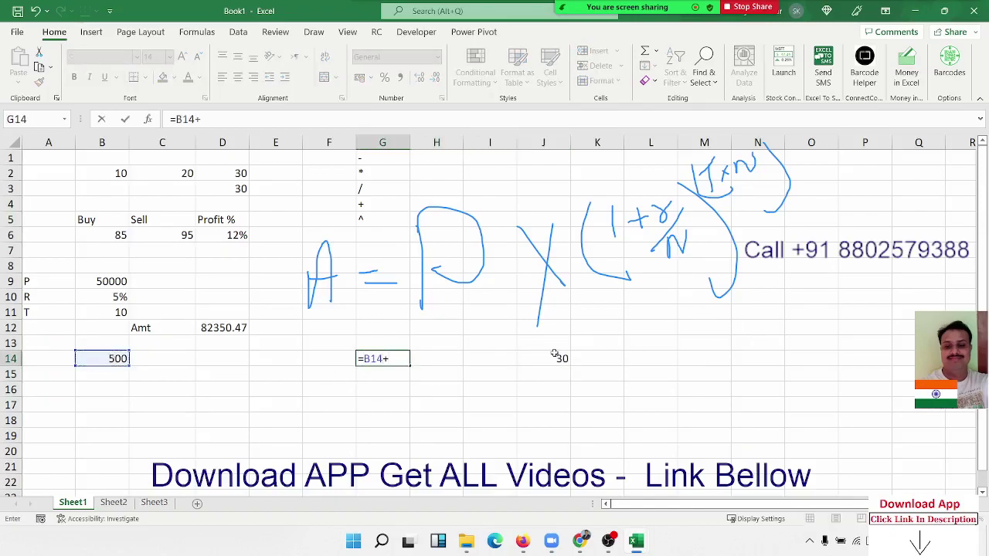
left_click(554, 355)
key("Return")
key("Up")
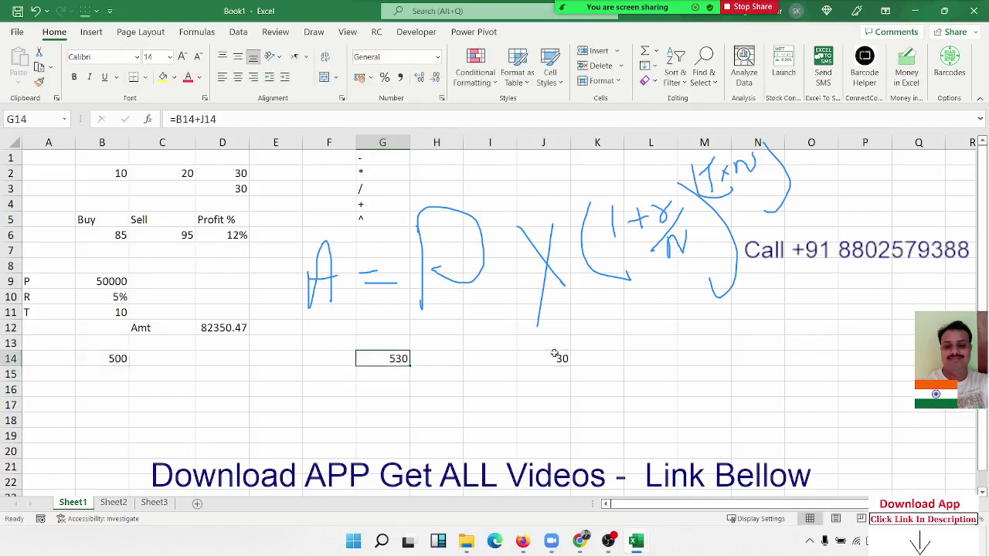
Copy the G14 sum into I14 to show the shifted references, then delete it
key("ctrl+c")
key("Right")
key("Right")
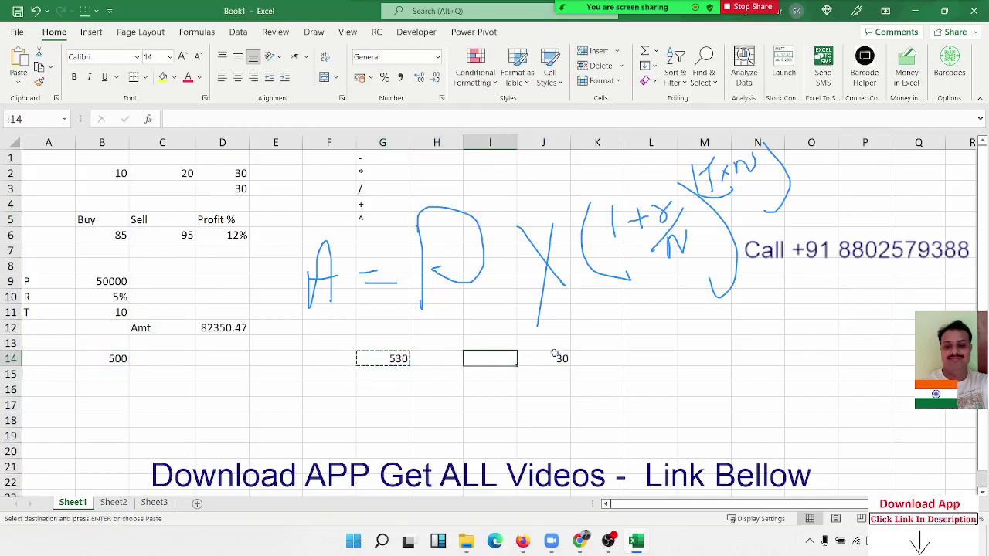
key("ctrl+v")
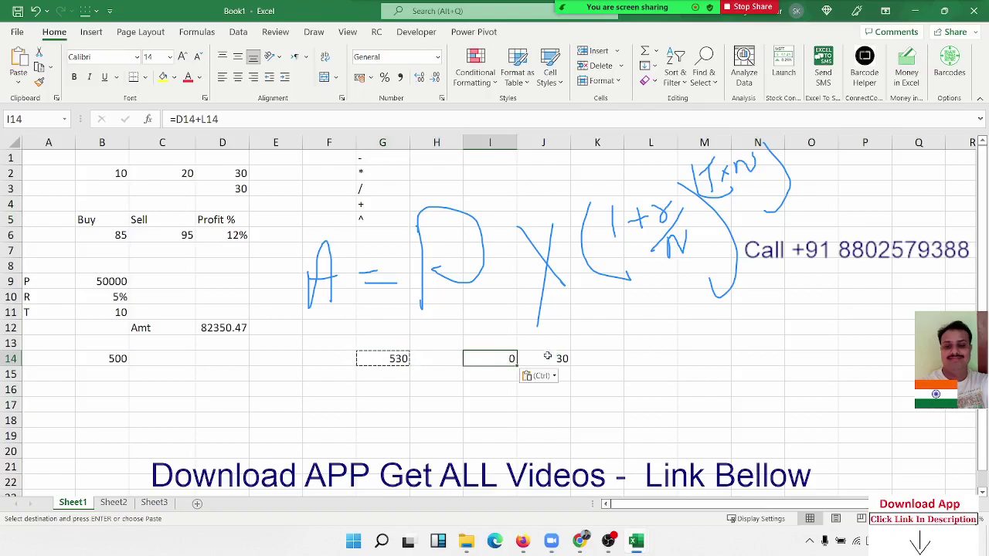
double_click(500, 354)
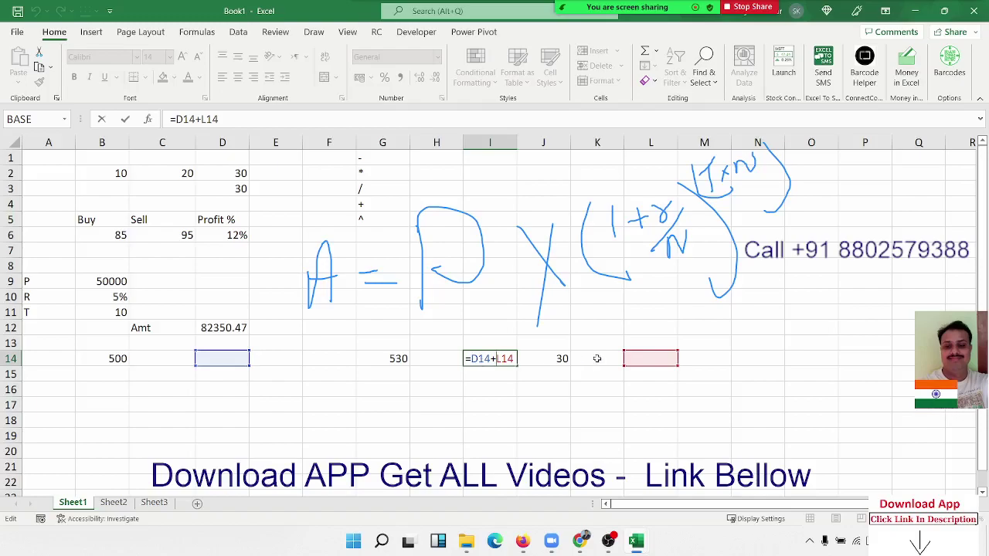
key("ctrl+Return")
key("Delete")
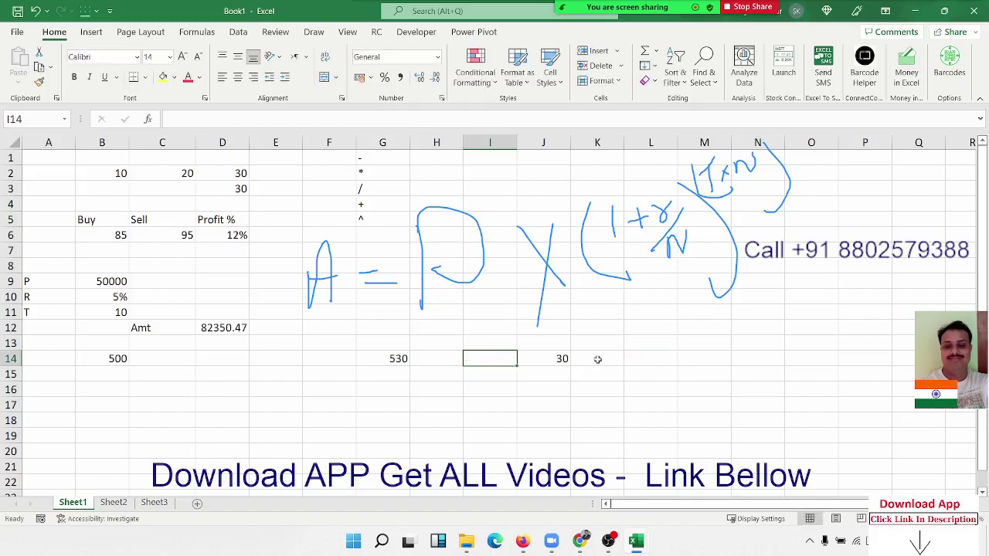
key("Left")
key("Left")
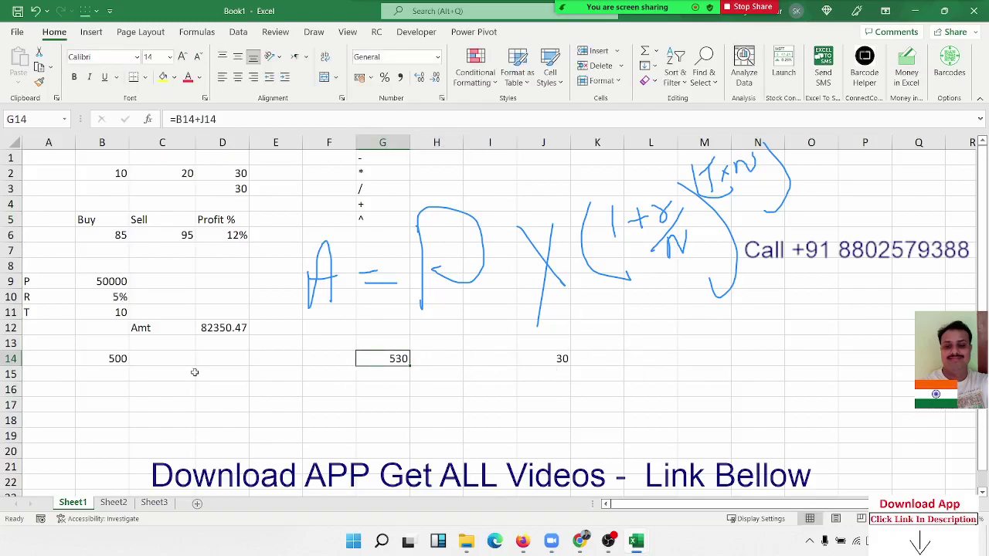
Paste the G14 formula into C14, inspect the resulting #REF! error, and clear it
left_click(185, 362)
left_click(387, 362)
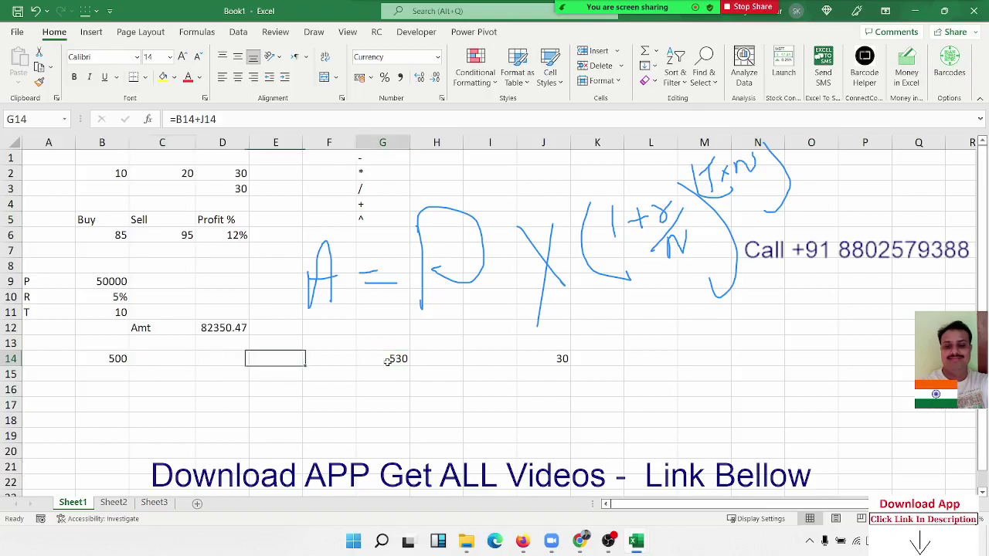
key("ctrl+c")
left_click(172, 360)
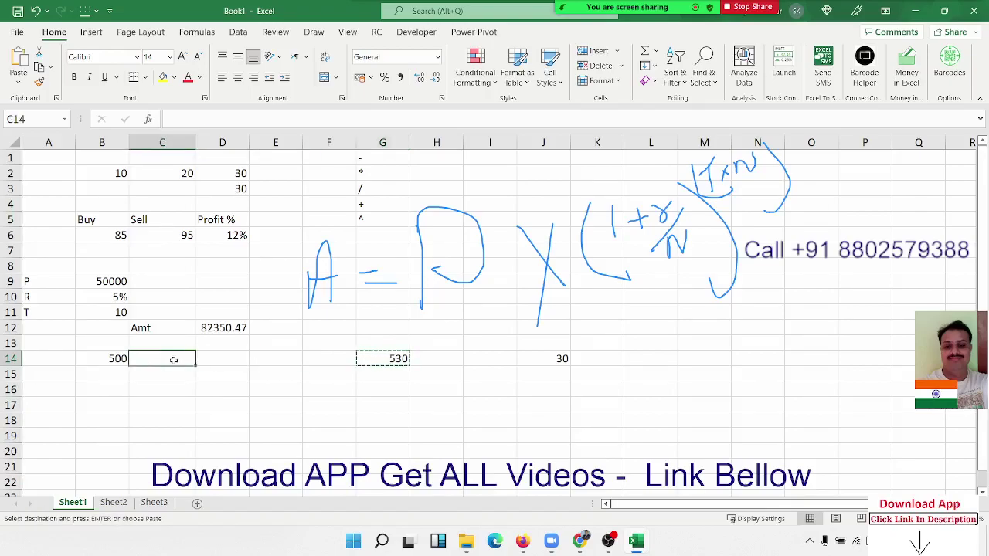
key("Return")
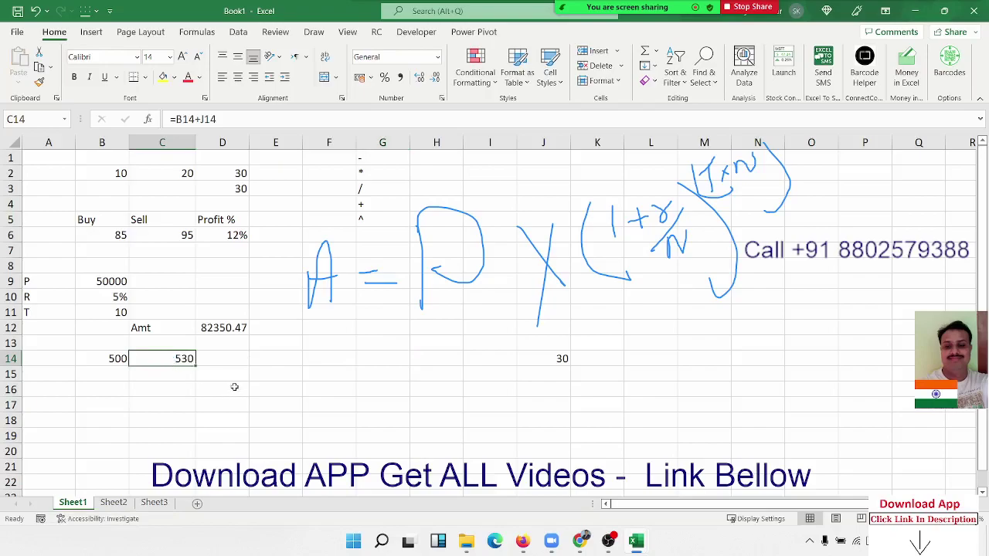
key("ctrl+z")
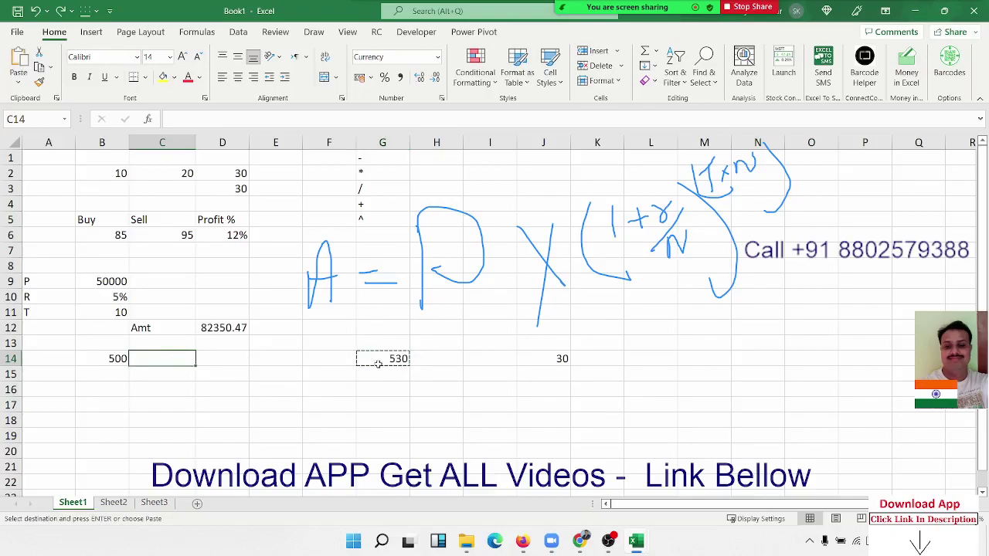
left_click(377, 362)
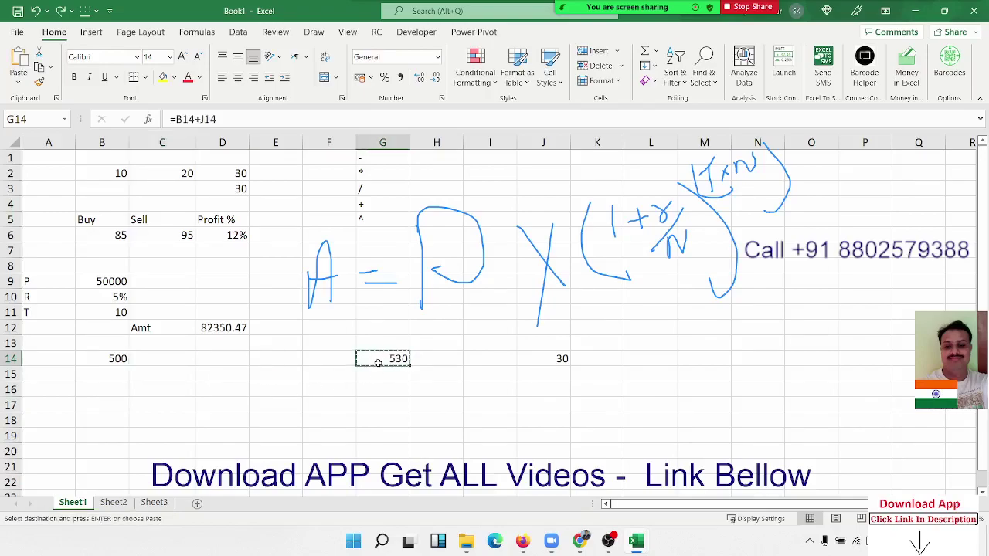
left_click(171, 360)
key("ctrl+v")
key("F2")
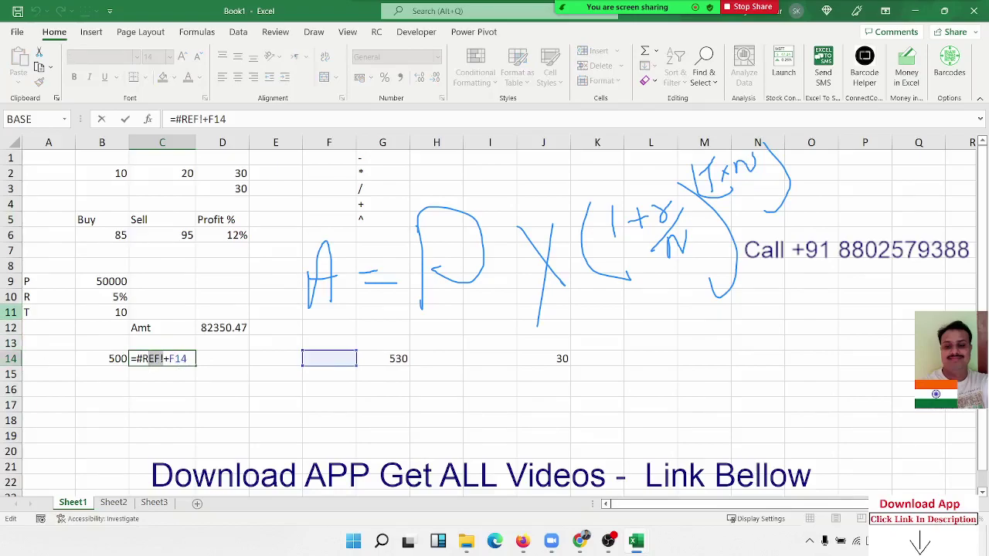
key("Escape")
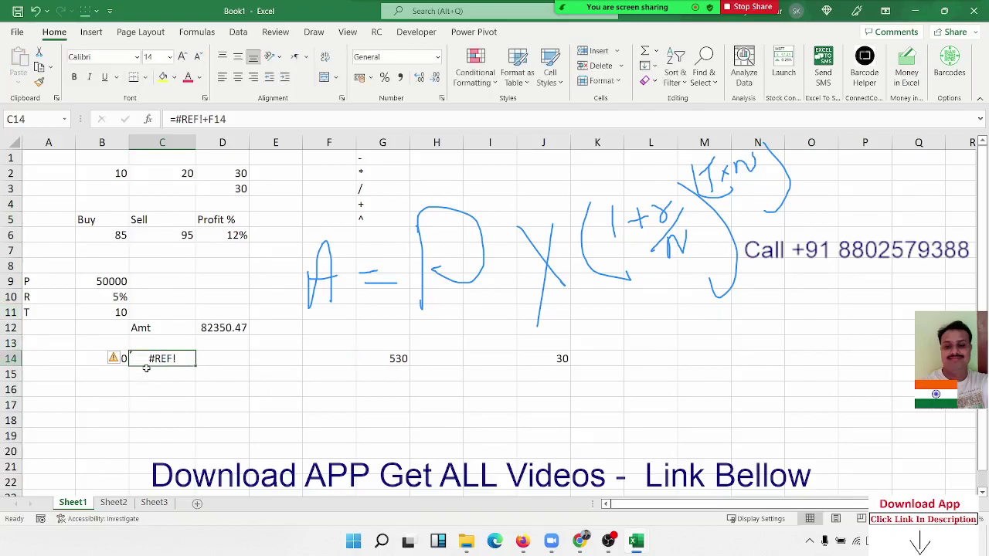
key("Delete")
Review B14's 500, J14's 30 and G14's =B14+J14 references, then move the 530 result to C14
left_click(380, 359)
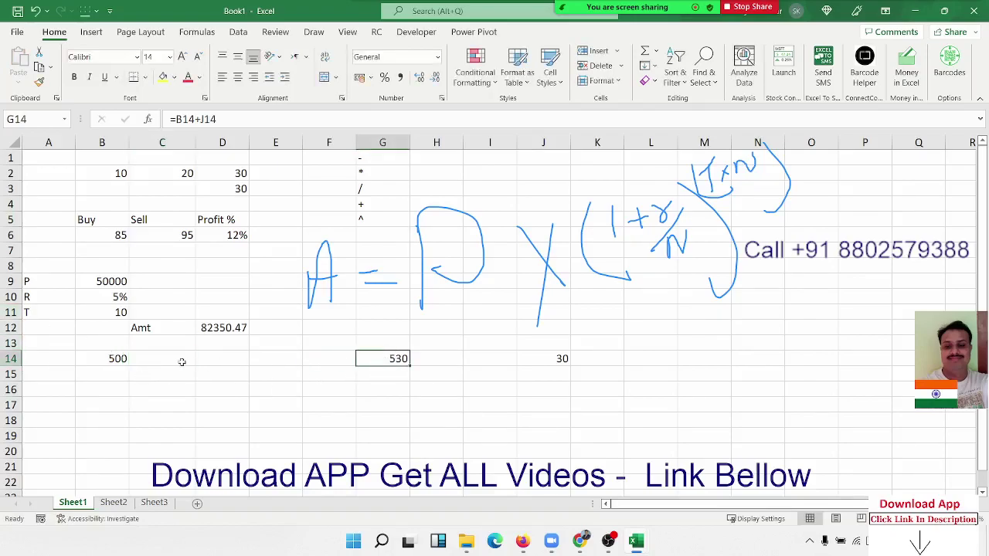
left_click(112, 359)
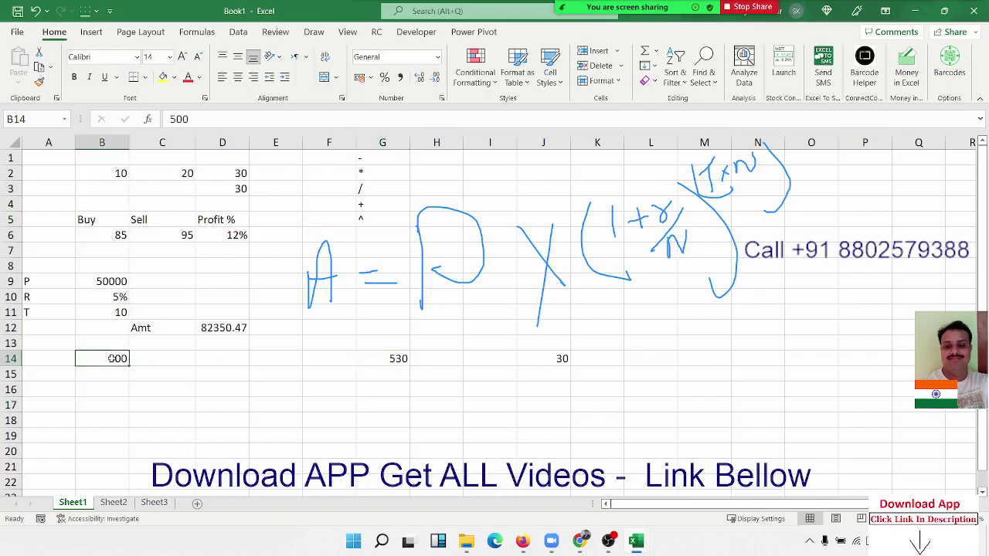
left_click(549, 360)
left_click(379, 360)
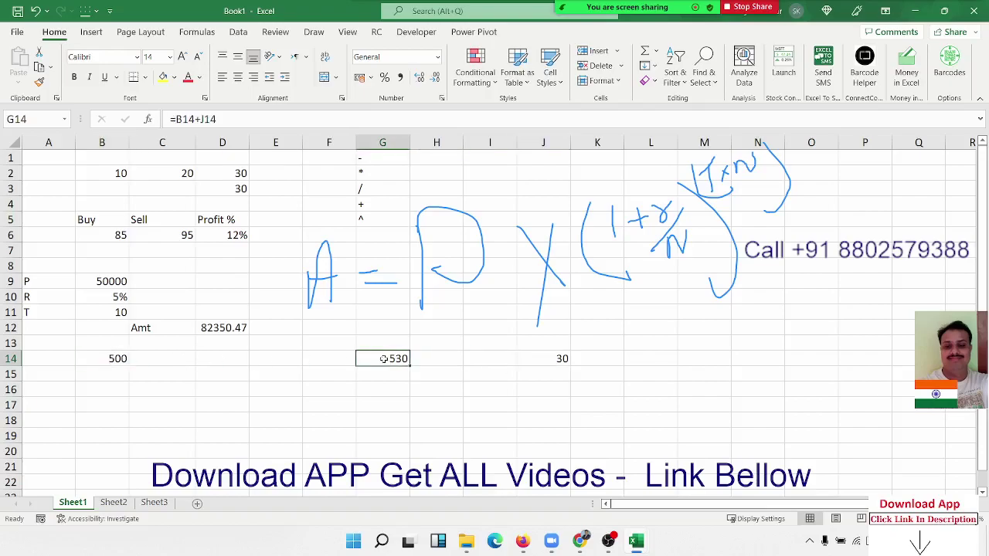
double_click(383, 358)
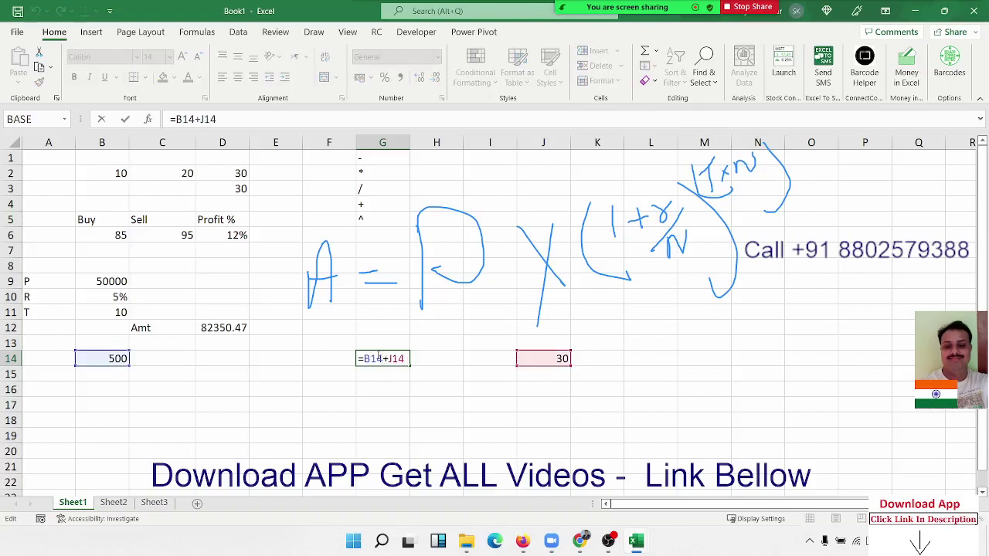
double_click(400, 358)
key("Escape")
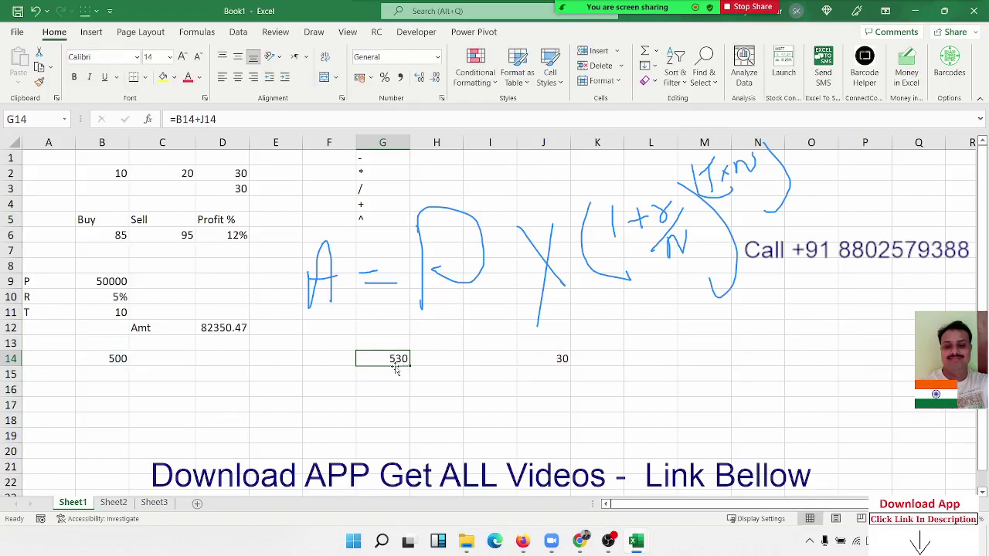
left_click_drag(396, 370, 132, 363)
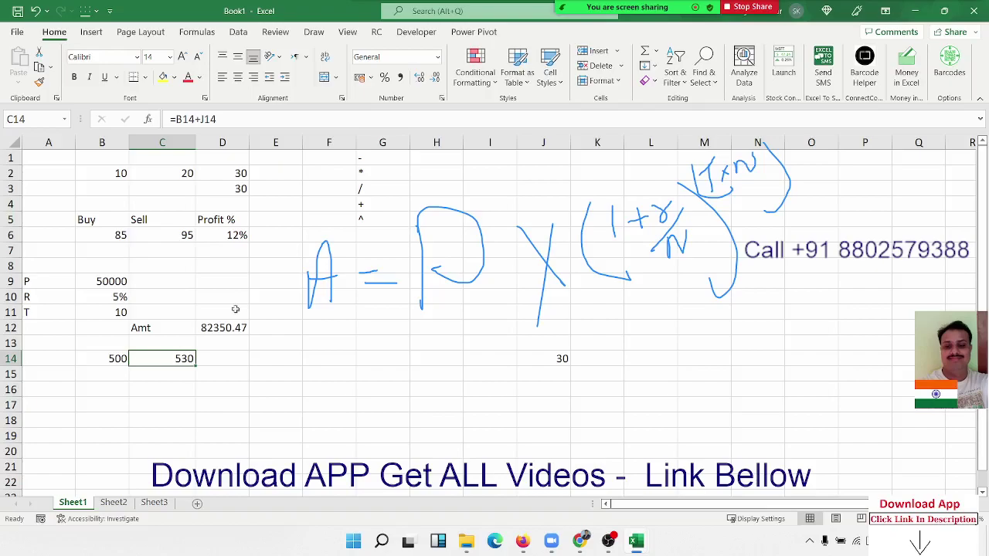
Check J14's 30, then review D12's compound-interest formula, leaving 82350.47 unchanged
left_click(562, 358)
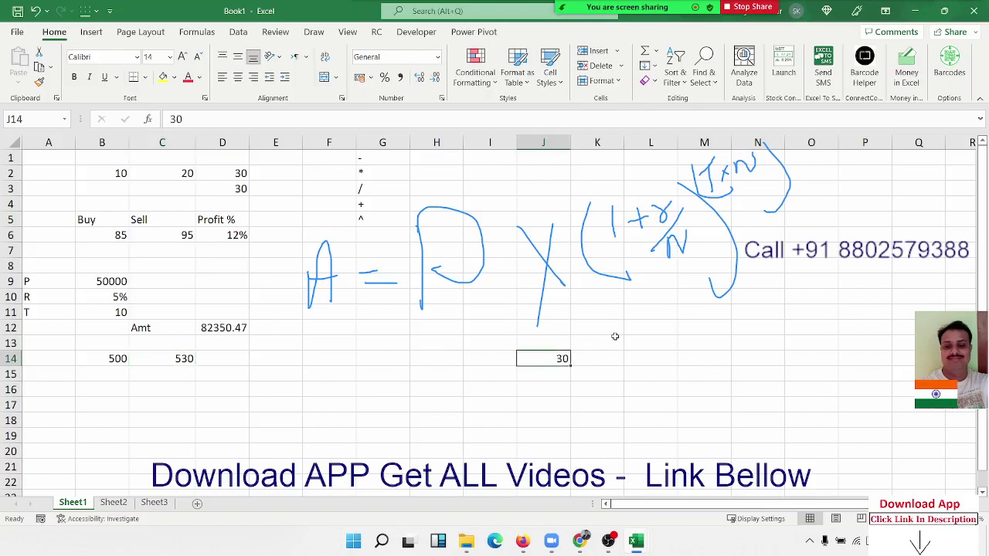
left_click(414, 331)
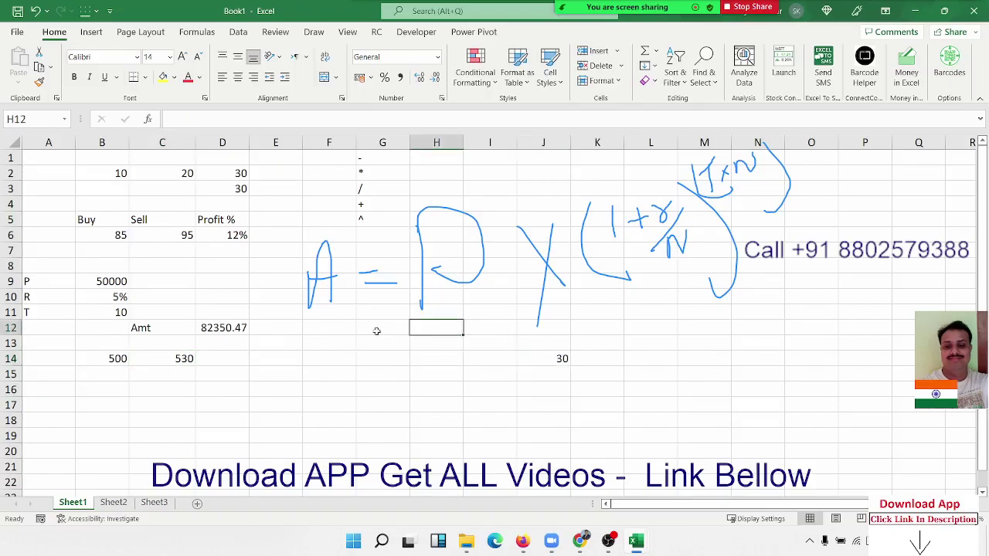
double_click(234, 328)
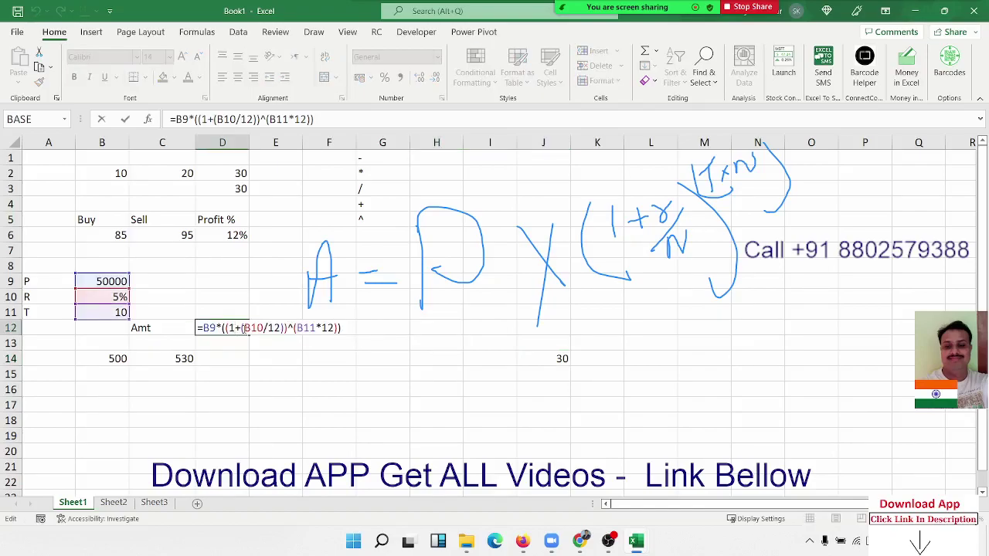
key("Return")
left_click(244, 329)
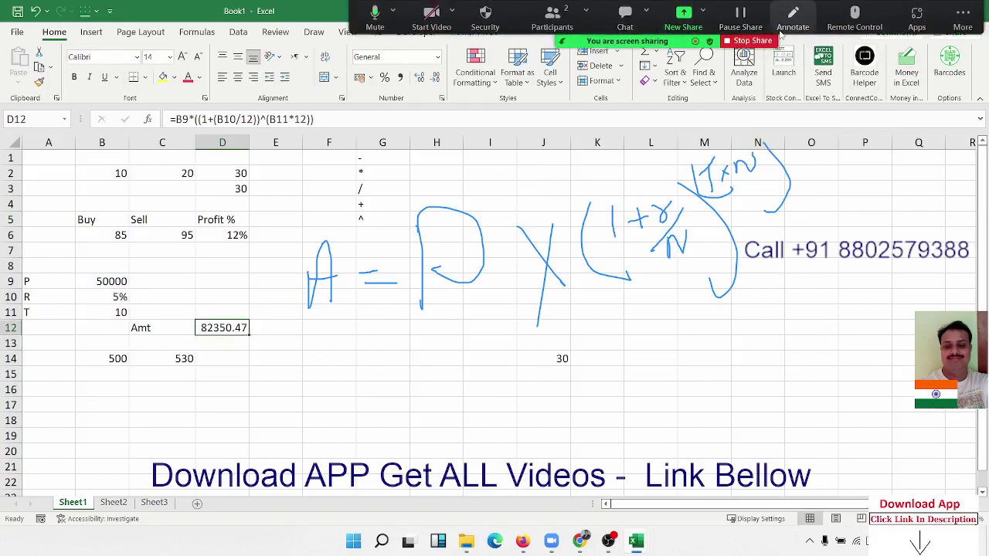
Erase the hand-drawn A = P(1+r/n) sketch with Clear My Drawings in the Zoom annotation bar
left_click(786, 27)
left_click(648, 72)
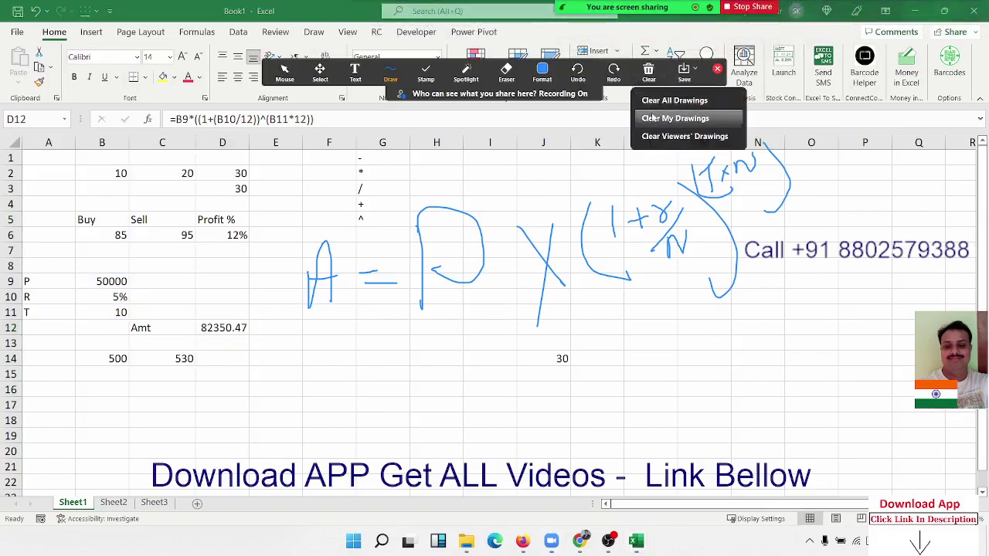
left_click(655, 117)
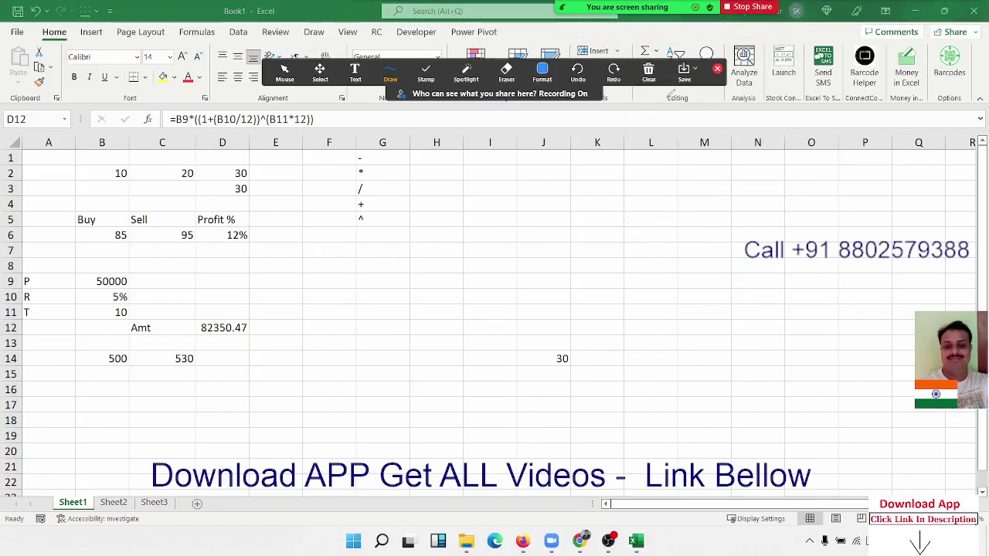
left_click(716, 68)
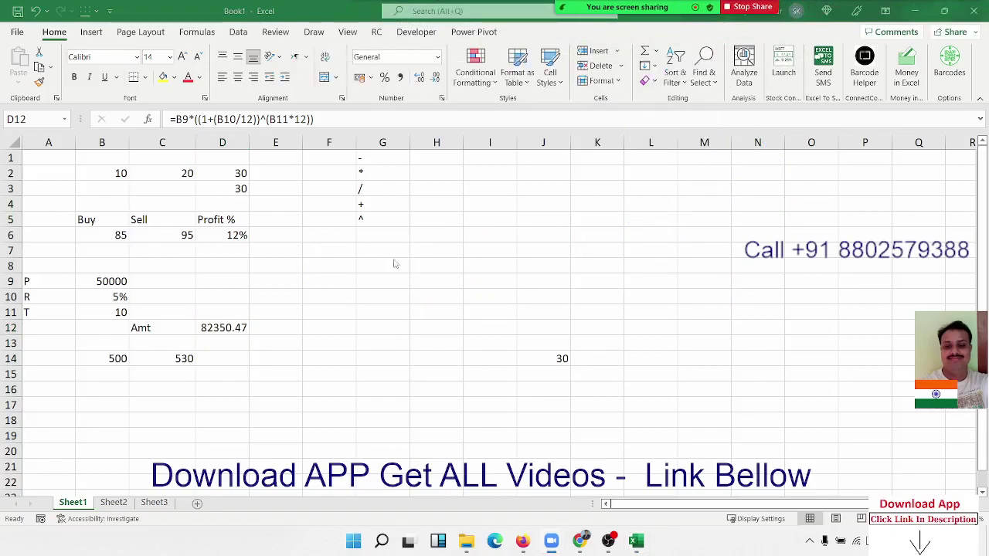
Show D12's formula references again without changes, then scroll down the sheet
double_click(222, 327)
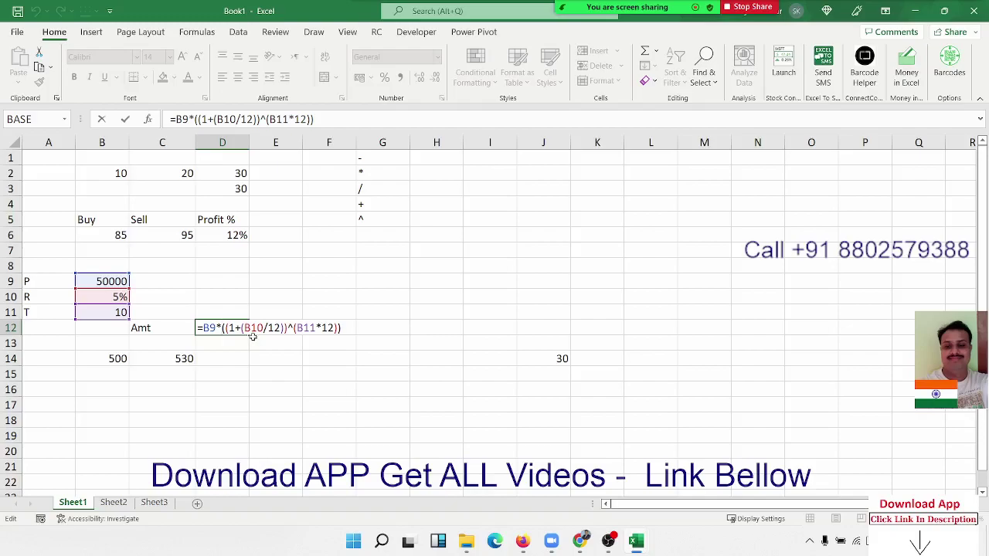
key("Return")
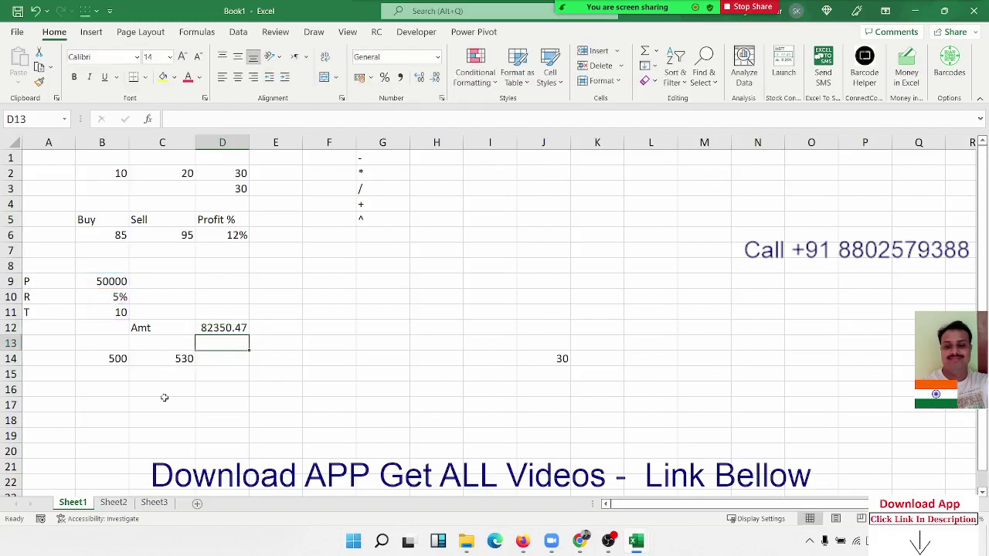
scroll(164, 398, "down", 3)
scroll(164, 397, "down", 2)
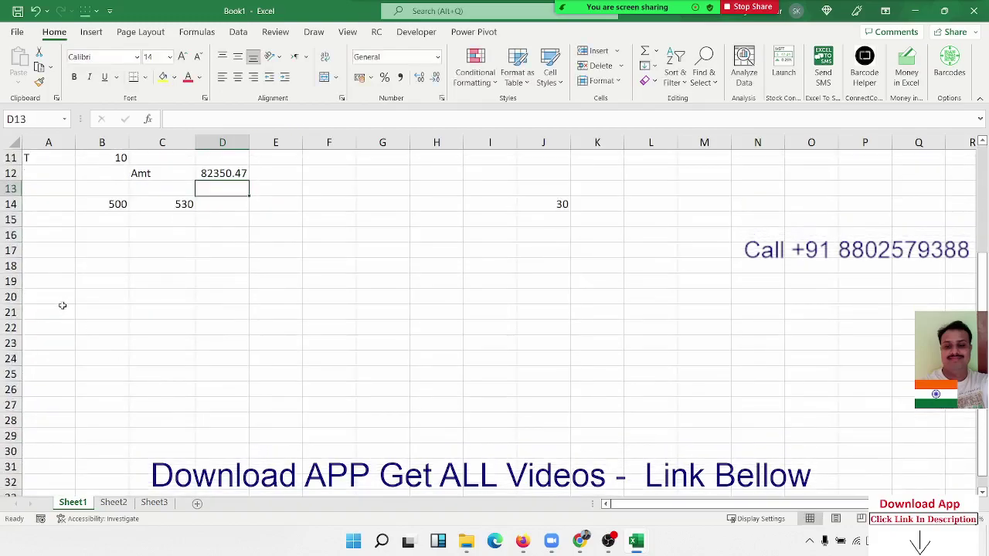
Enter labels Cost with 50 and MRP with ? in A17:B18
left_click(65, 246)
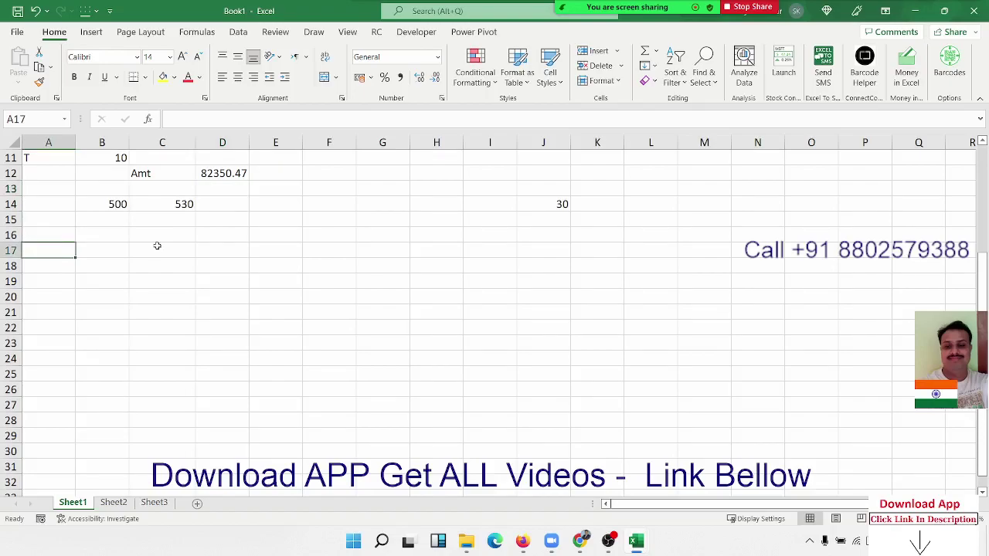
type("Cos")
key("BackSpace")
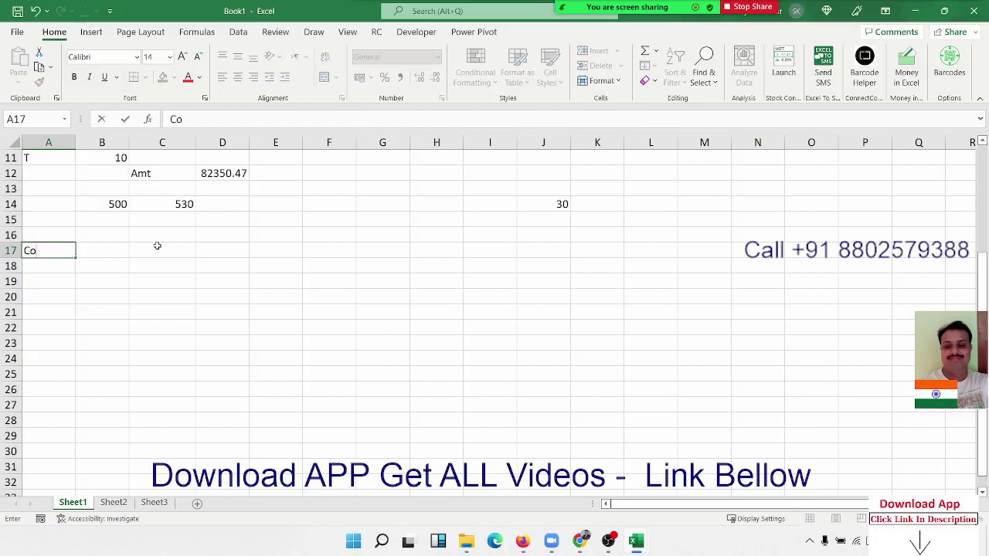
type("st")
key("Tab")
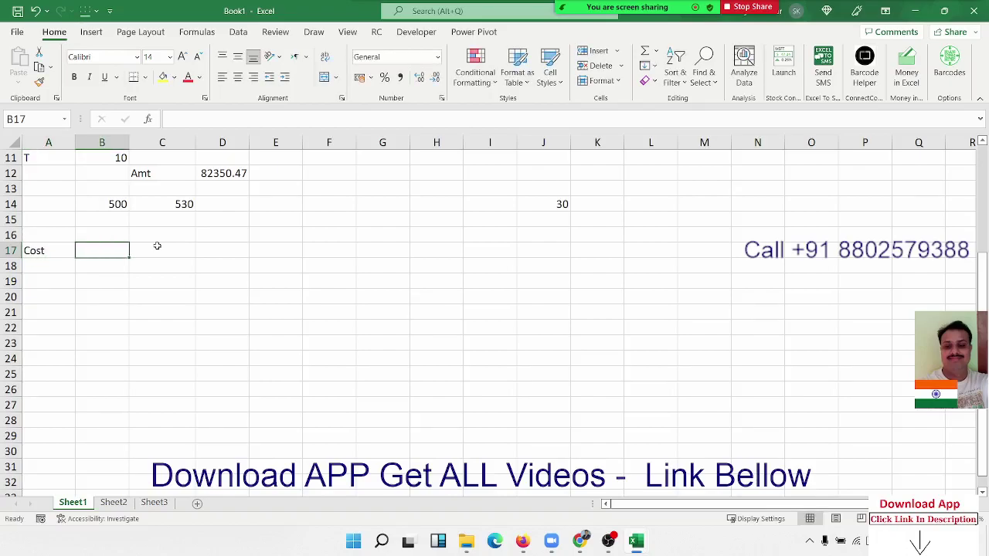
type("50")
key("Return")
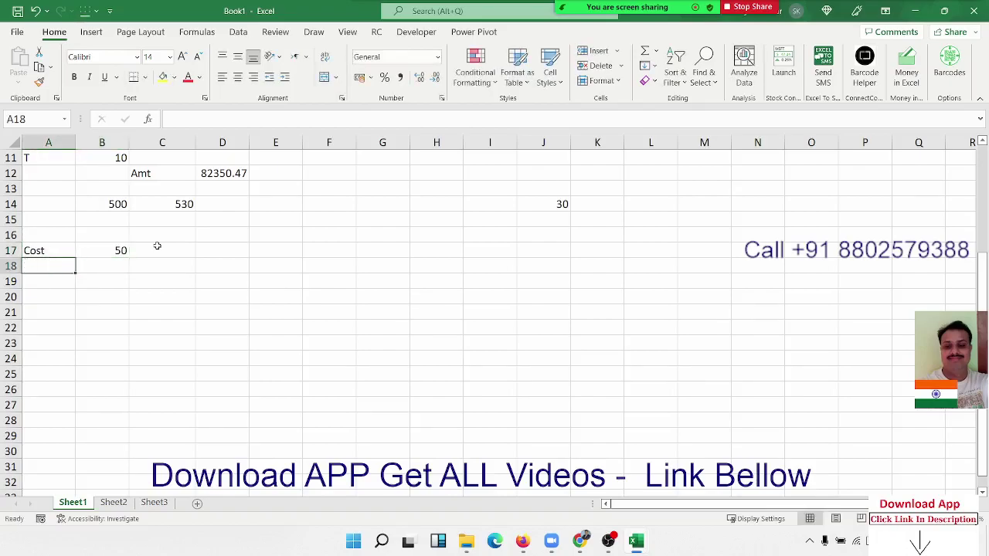
type("MRP")
key("Tab")
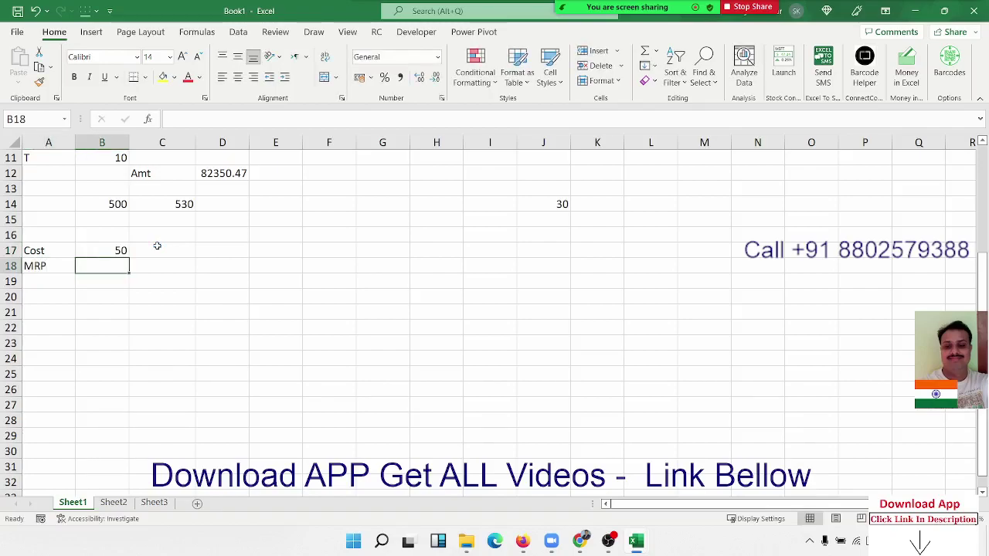
type("?")
key("Tab")
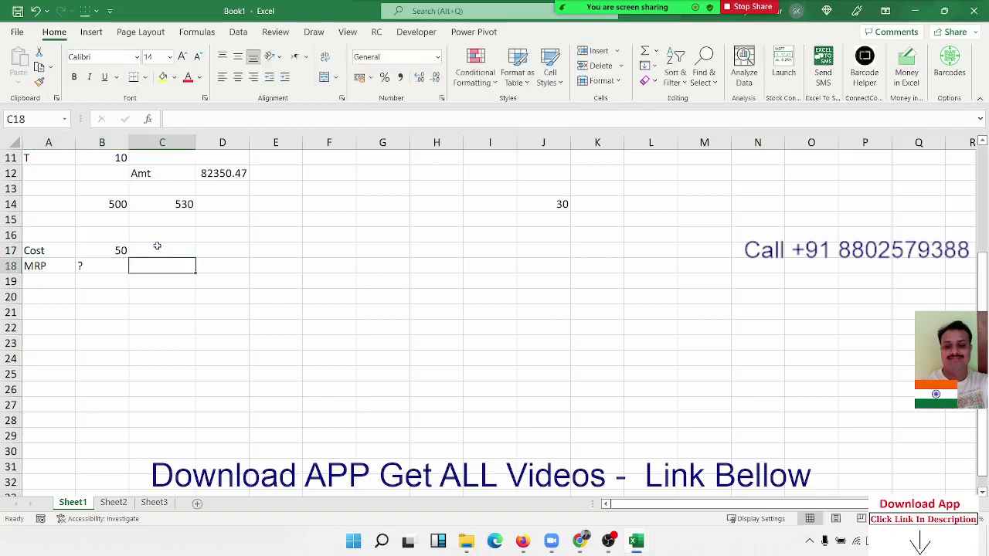
Enter =B17*5% in D18 for a 2.5 markup
key("Tab")
type("5")
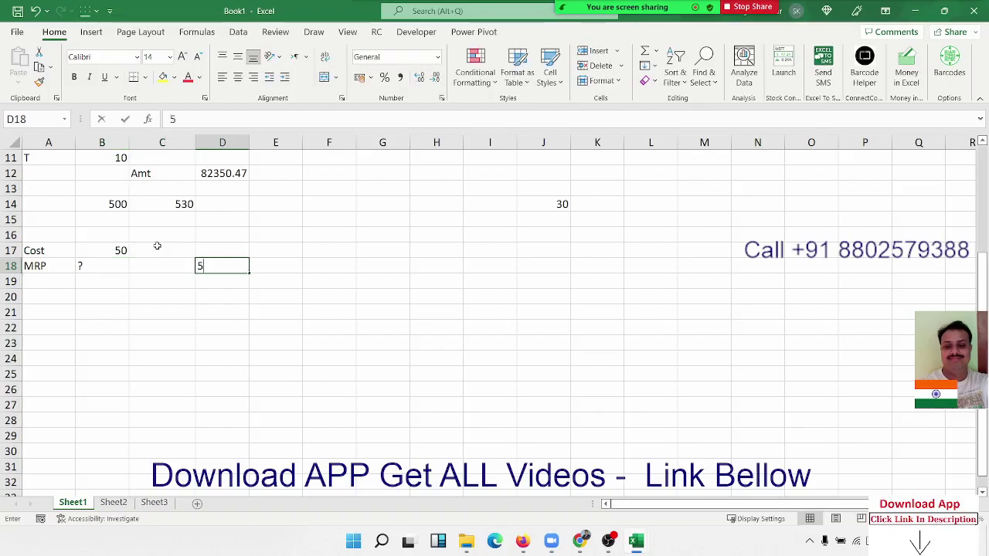
key("BackSpace")
type("=")
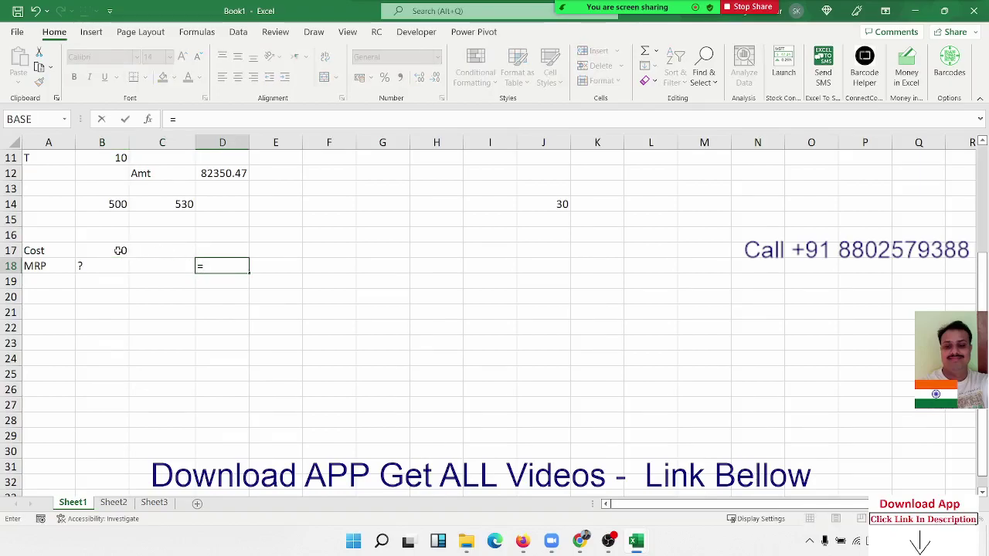
left_click(120, 250)
type("*5")
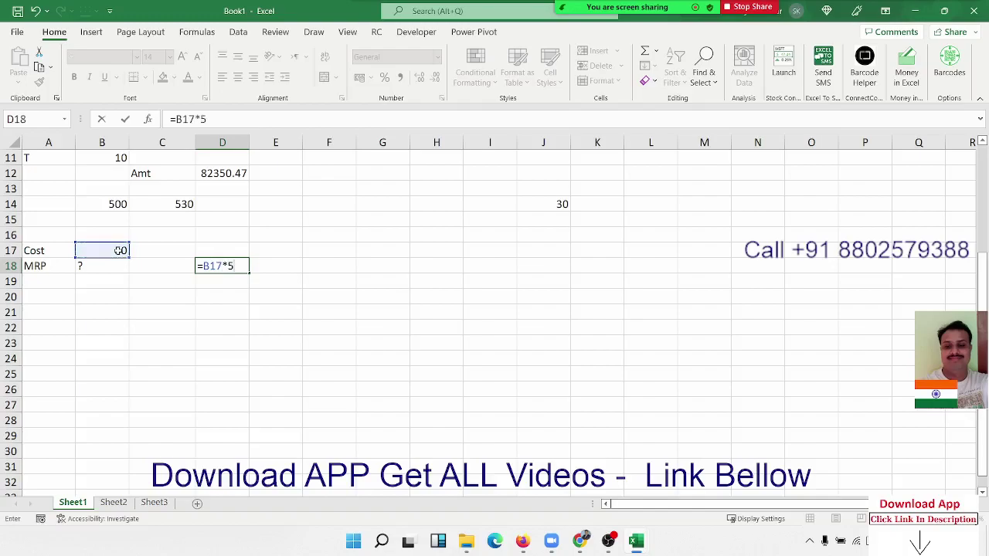
type("%")
key("Return")
Enter =B17+D18 in D19 for the 52.5 cost-plus-markup total
type("=")
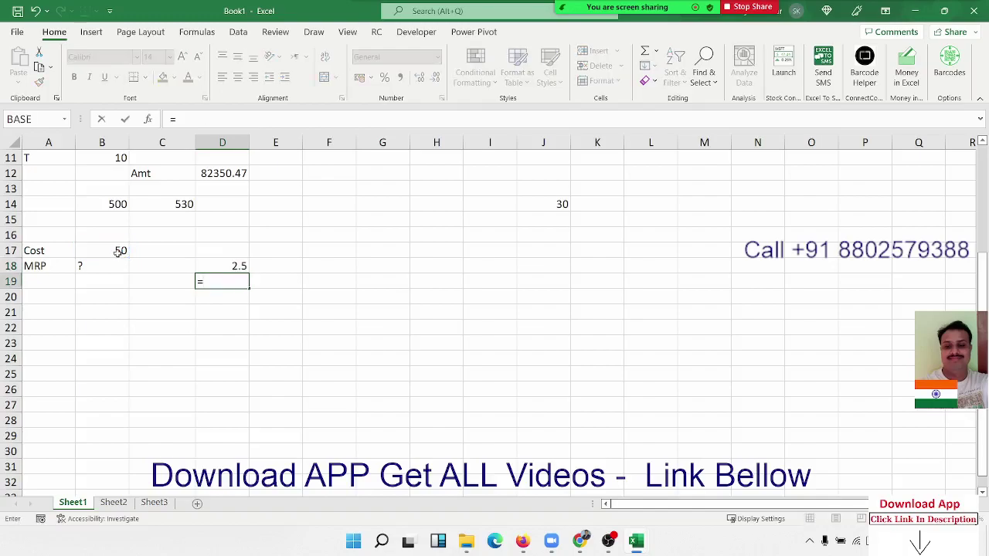
left_click(118, 250)
type("+")
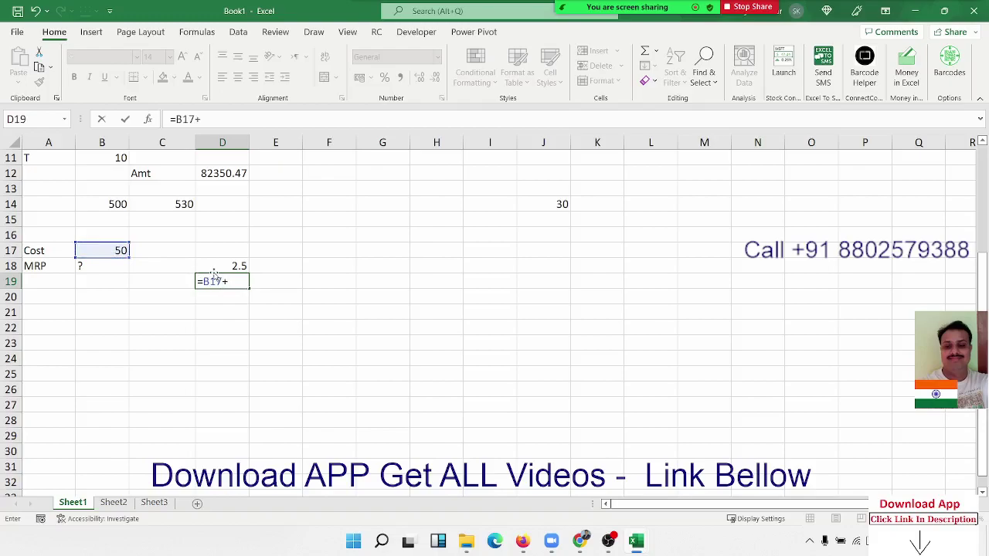
left_click(218, 267)
key("Return")
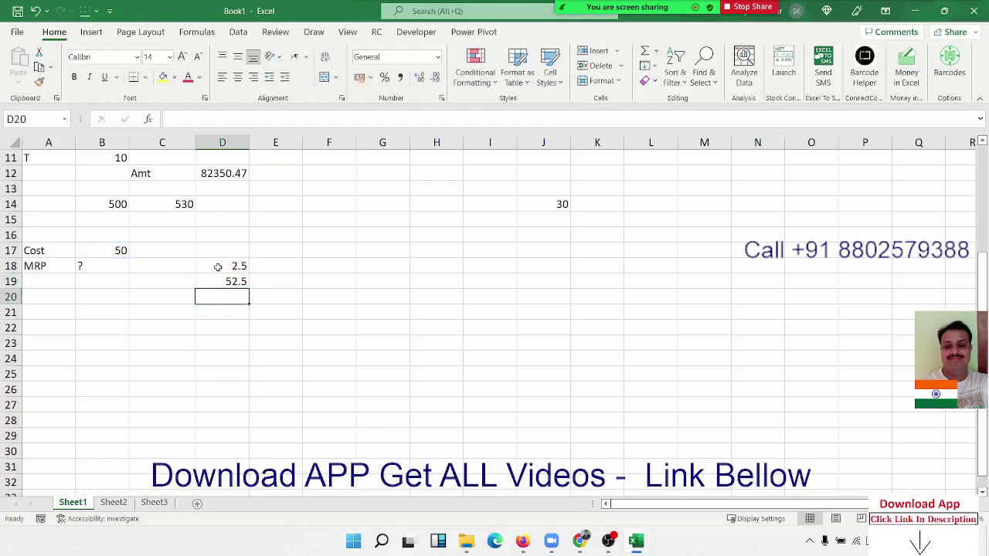
Enter =D19*10% in E18 giving 5.25, and begin =D19+ in E19
left_click(269, 271)
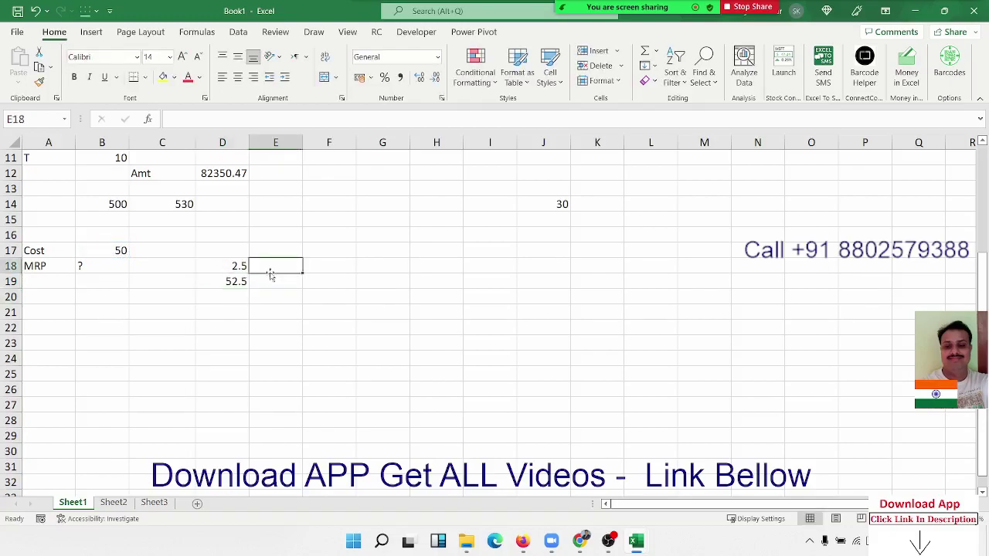
type("=")
left_click(225, 281)
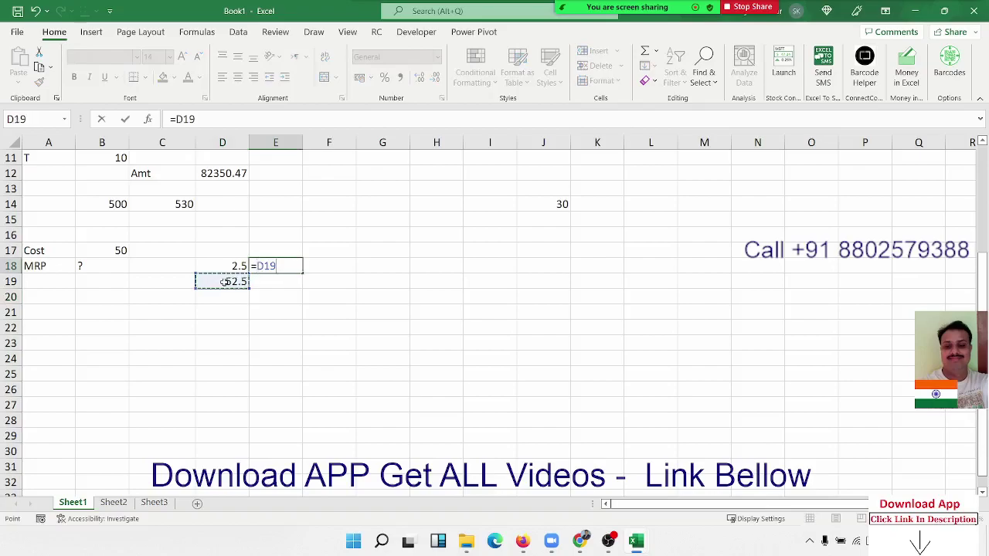
type("*10%")
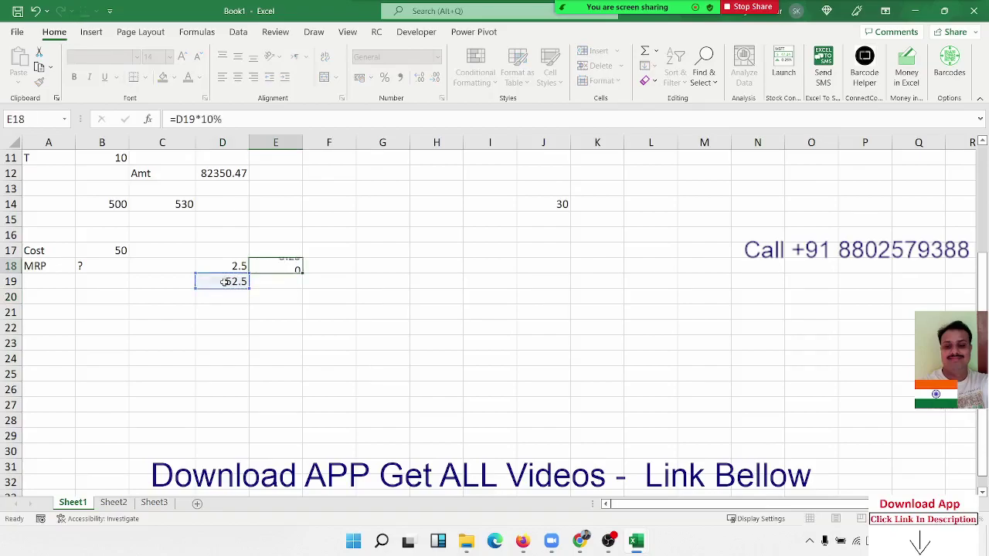
key("Return")
type("=")
left_click(224, 281)
type("+")
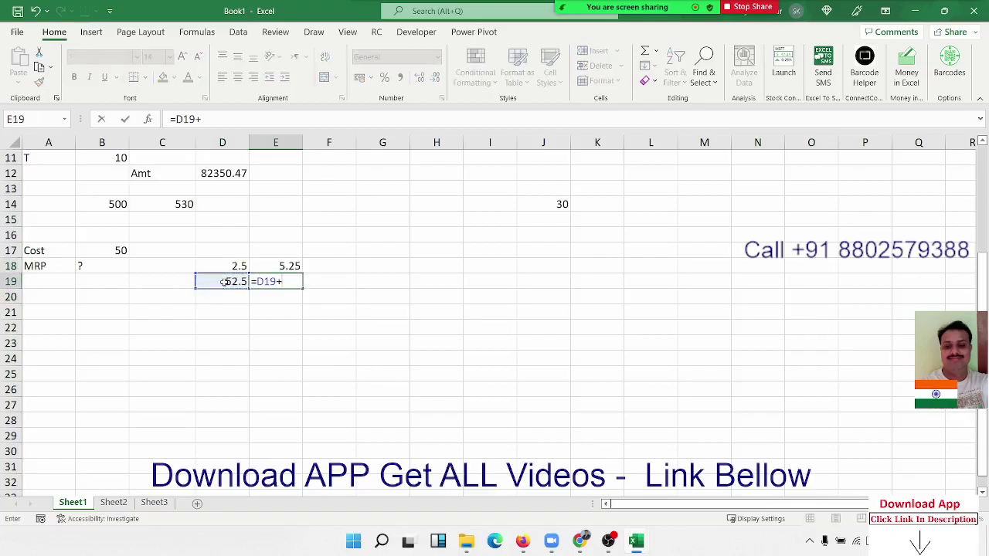
Complete E19 as =D19+E18 so the running total shows 57.75
left_click(276, 266)
key("Return")
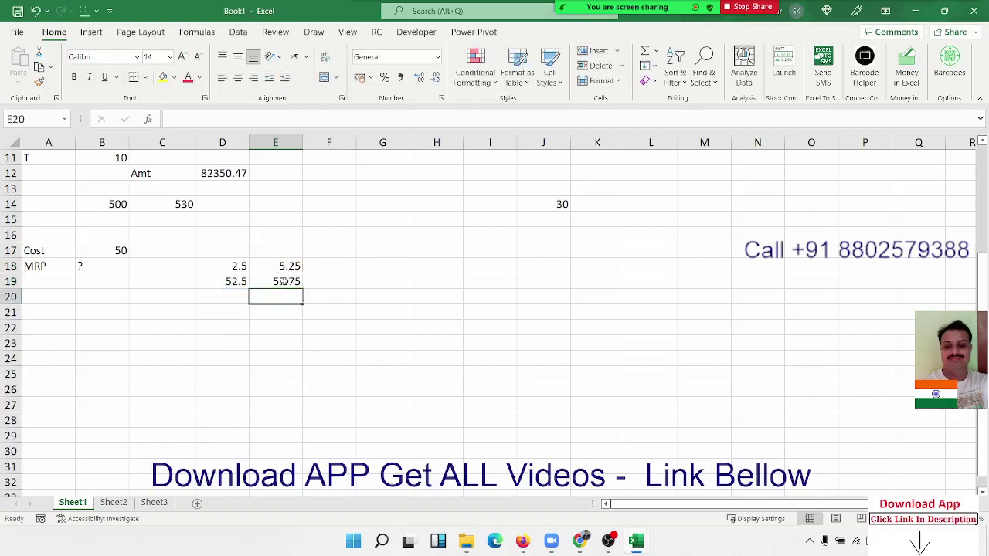
mouse_move(249, 300)
left_mouse_down()
mouse_move(194, 282)
mouse_move(228, 282)
left_mouse_up()
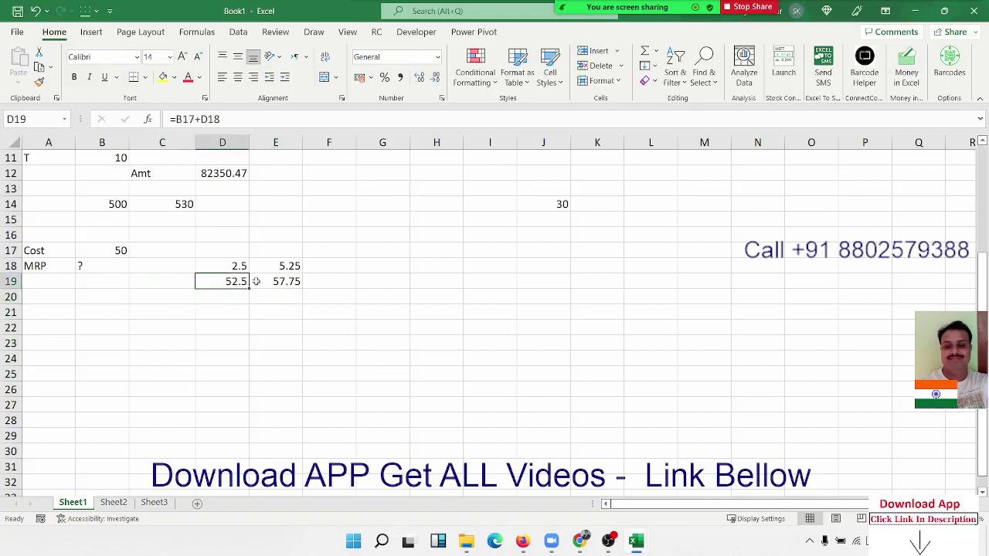
left_click(261, 281)
Add a 15% markup in F18 (=E19*15%) and total it in F19 as =E19+F18
left_click(318, 272)
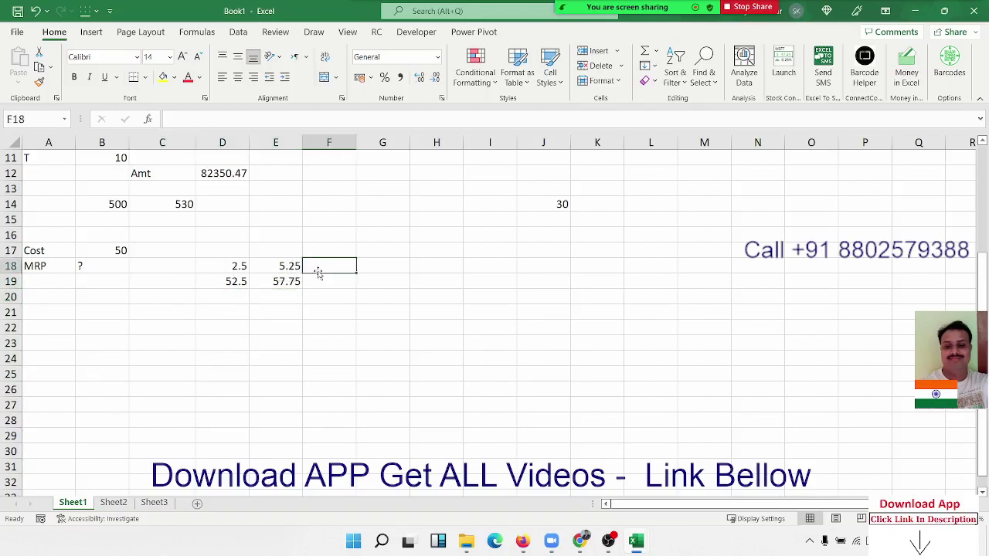
type("=")
left_click(287, 282)
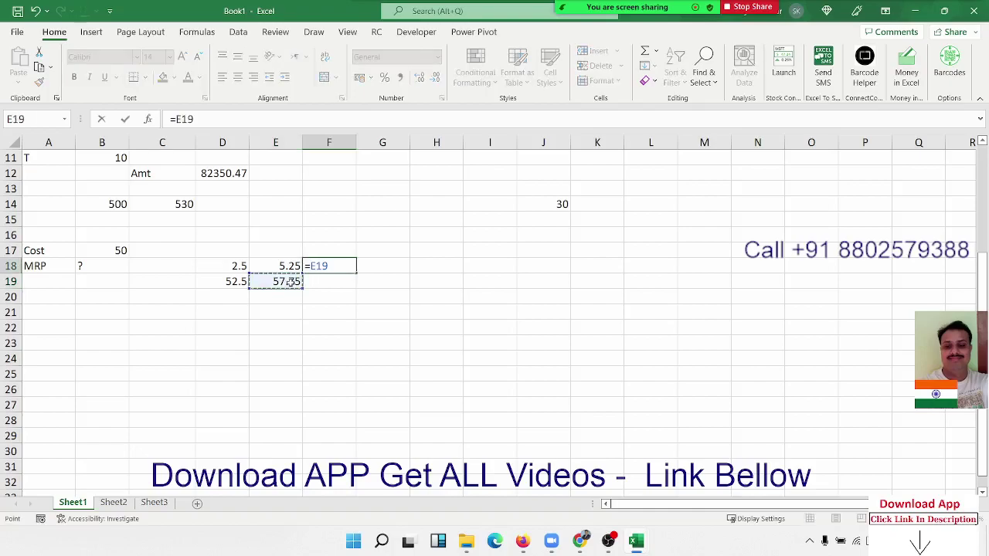
type("*15")
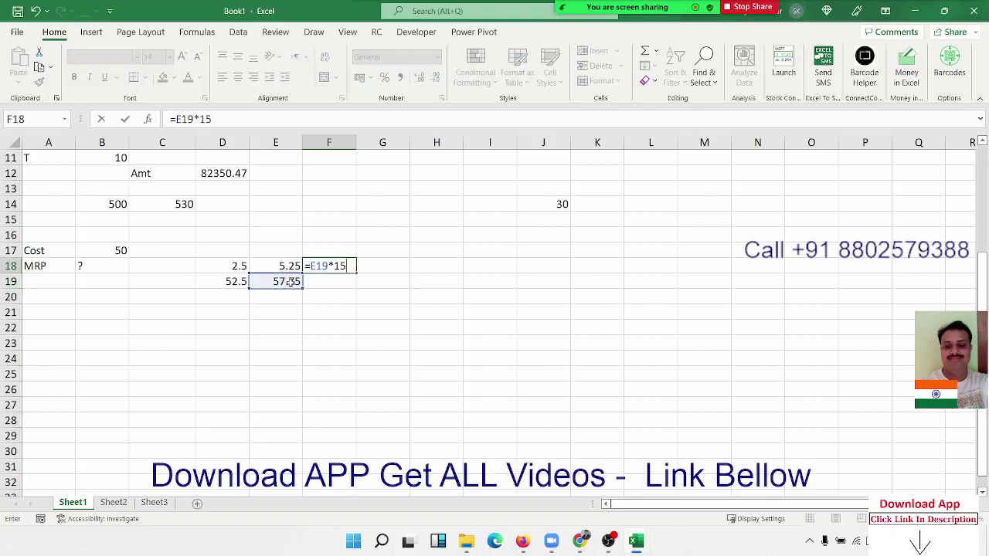
type("%")
key("Return")
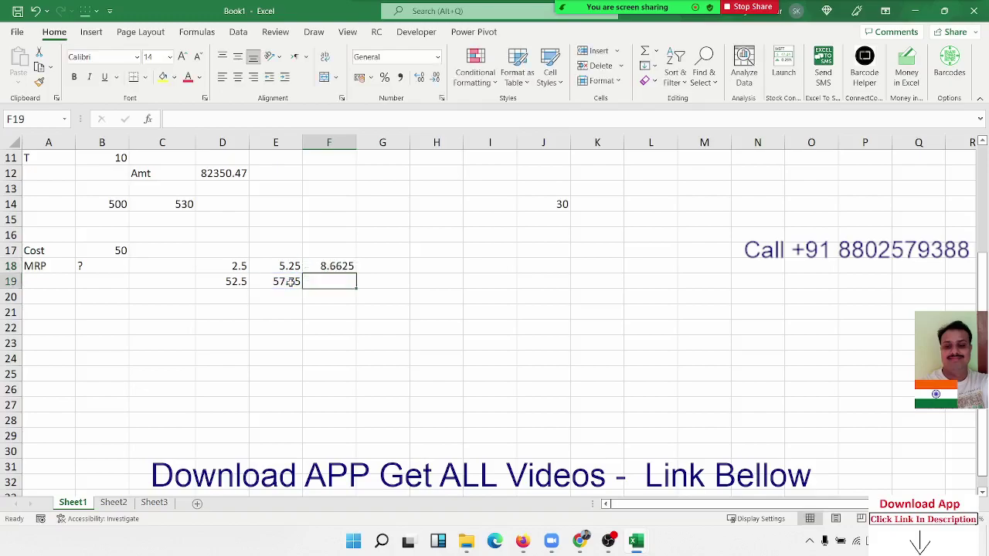
type("=")
left_click(287, 282)
type("+")
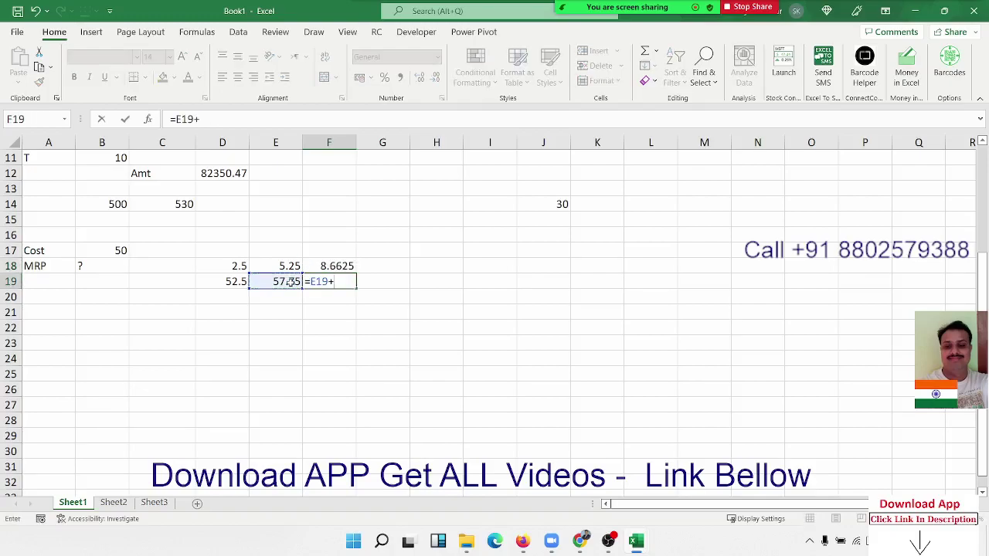
key("Up")
key("Return")
Add a 20% markup in G18 (=F19*20%) and total it in G19 as =F19+G18
key("Right")
key("Up")
key("Up")
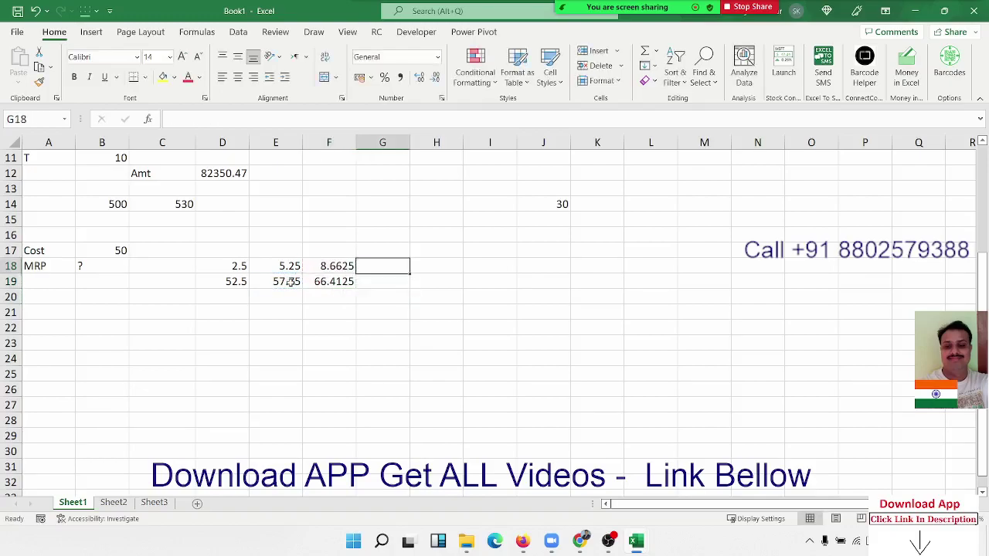
type("=")
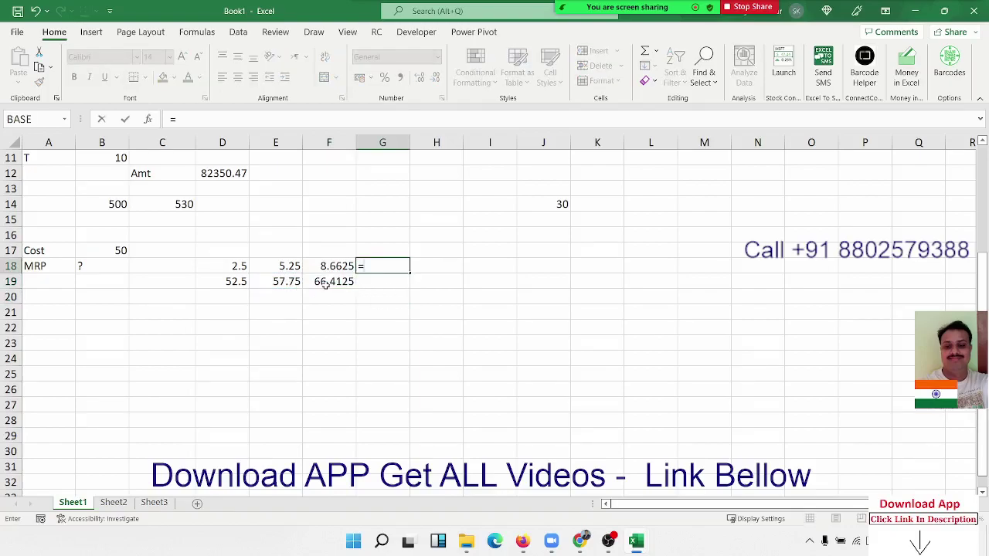
left_click(326, 282)
type("*20")
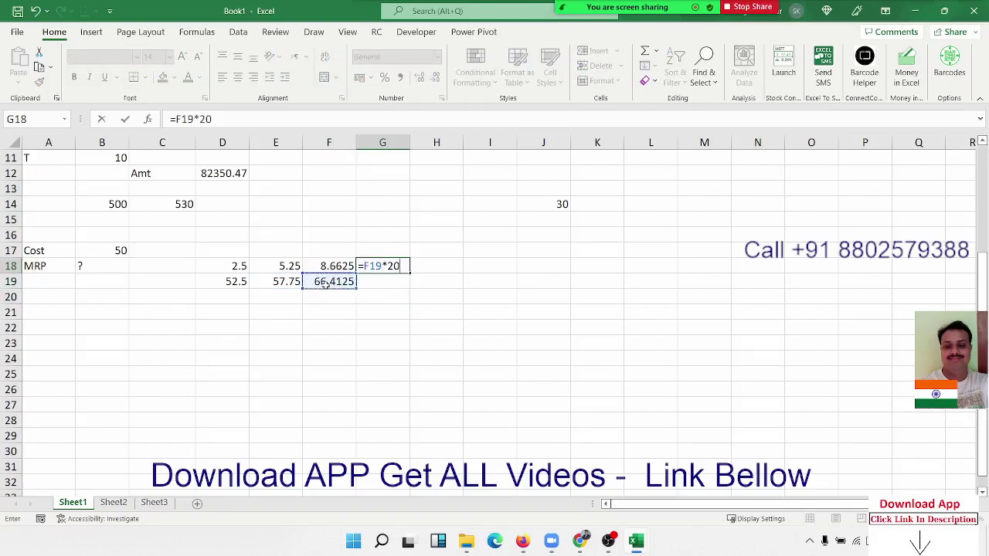
type("%")
key("Return")
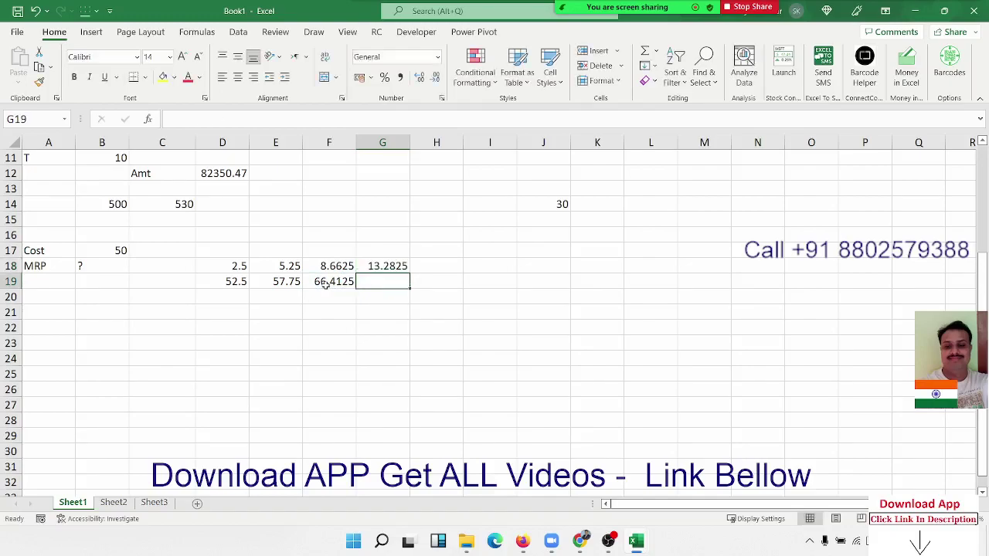
type("=")
left_click(326, 282)
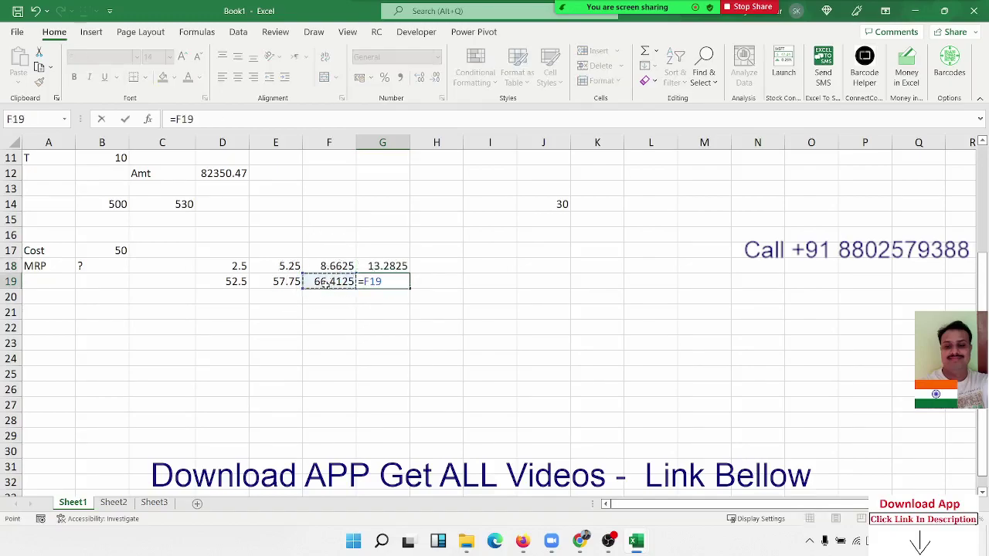
type("+")
key("Up")
key("Return")
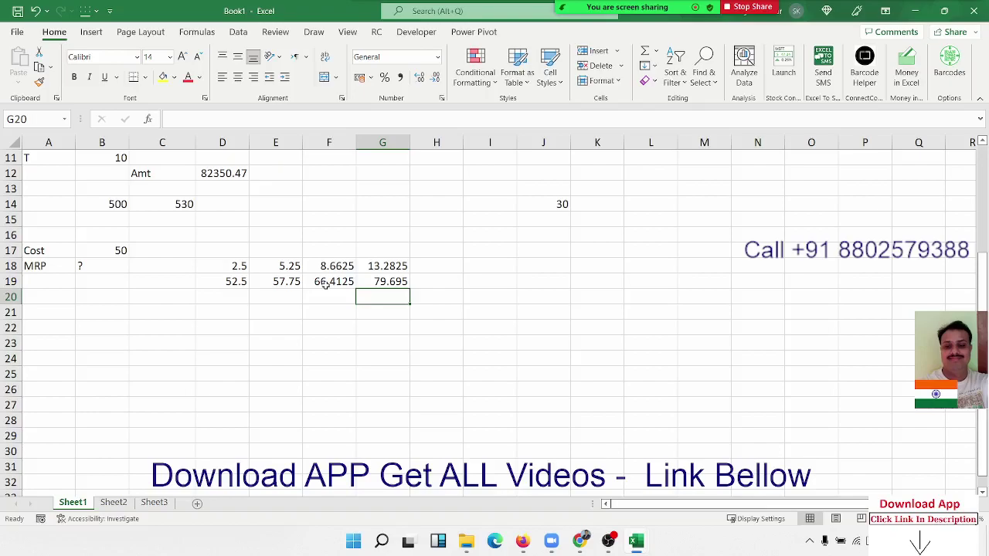
Review the markup block formulas and row 19 values 57.75, 66.4125 and 79.695
key("Up")
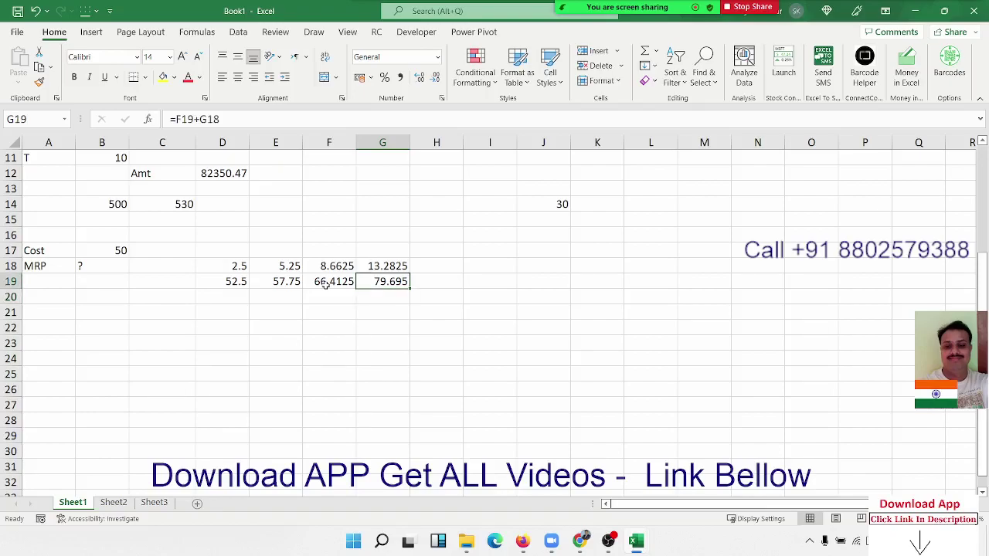
key("shift+Left")
key("shift+Left")
key("shift+Left")
key("shift+Up")
key("Left")
key("Left")
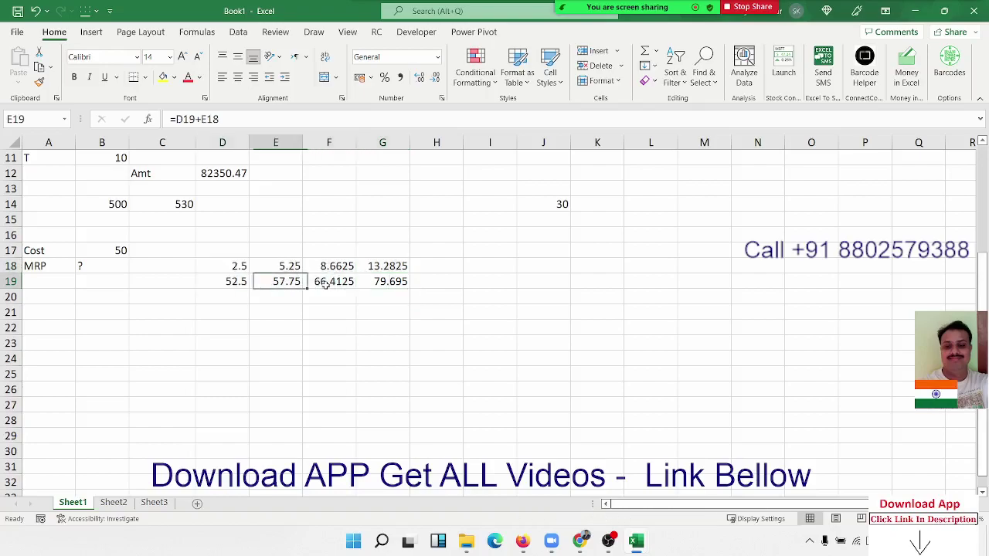
key("Left")
key("Left")
key("Left")
key("Right")
key("Right")
key("Right")
double_click(236, 266)
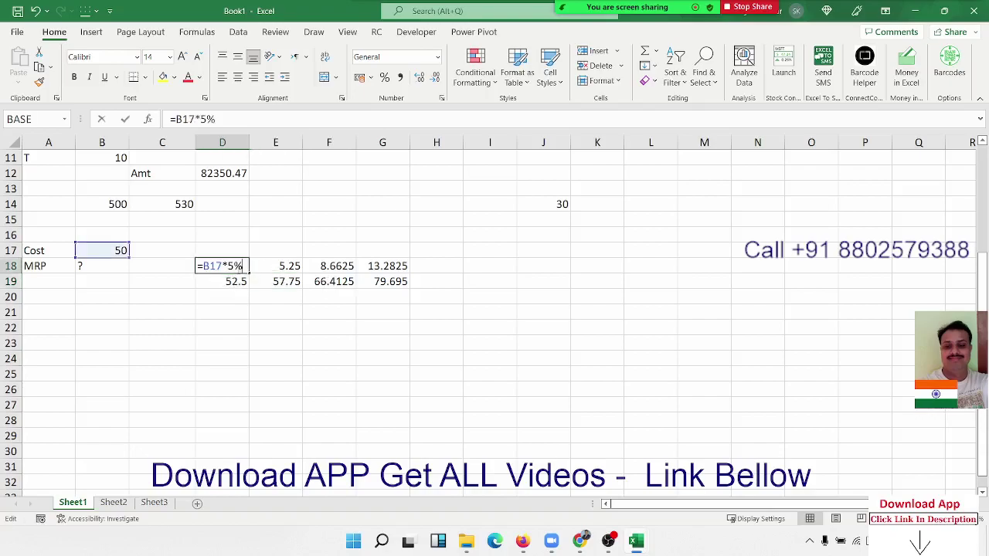
left_click_drag(203, 267, 242, 266)
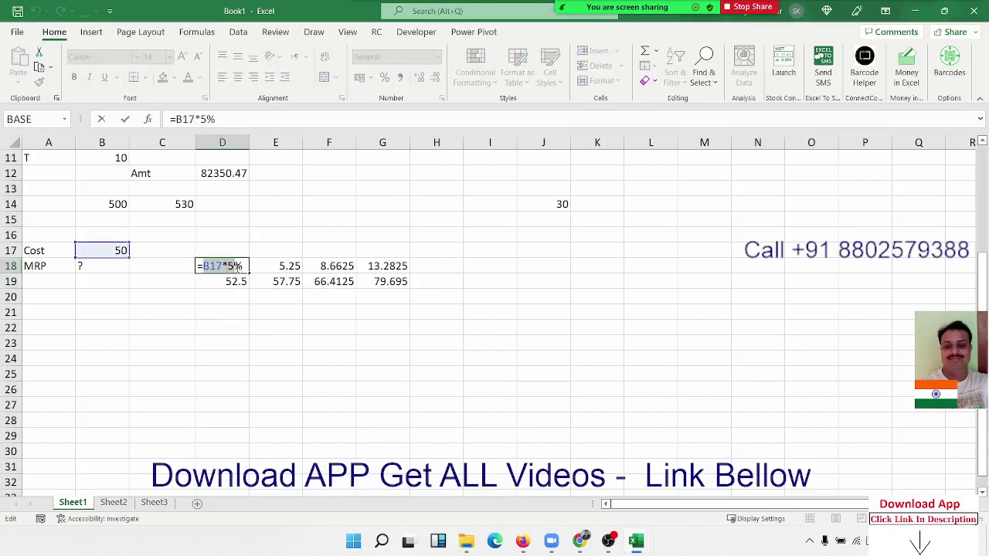
key("Return")
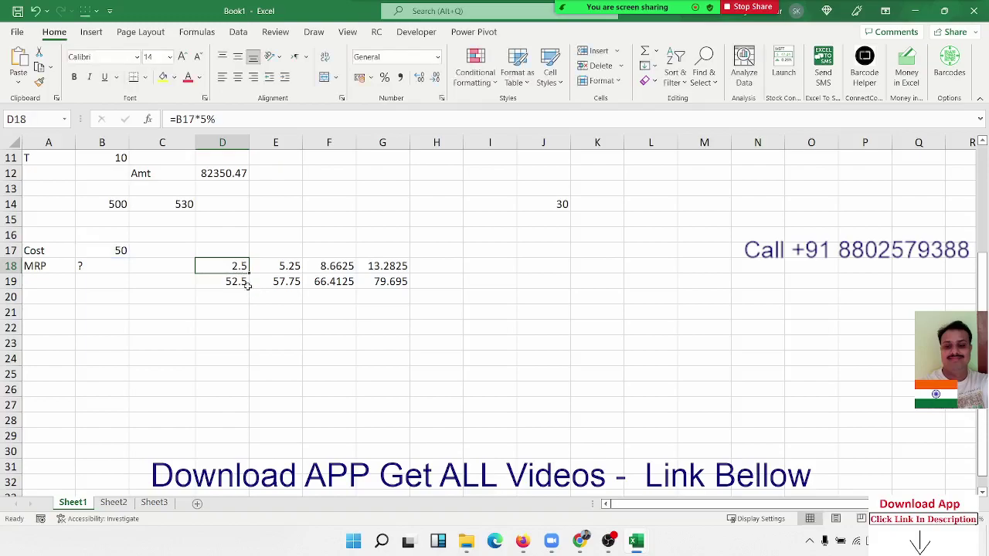
double_click(242, 283)
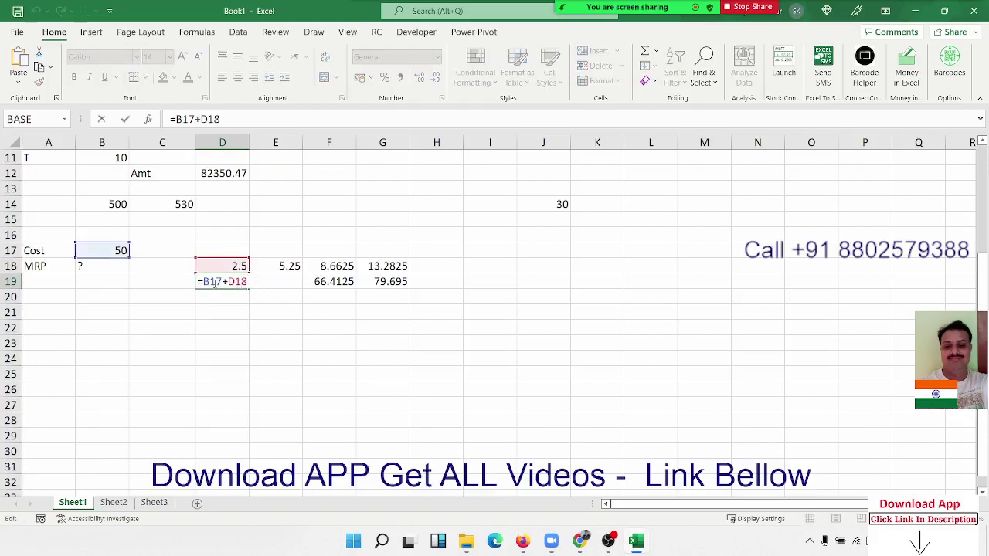
double_click(214, 283)
double_click(237, 282)
type("(")
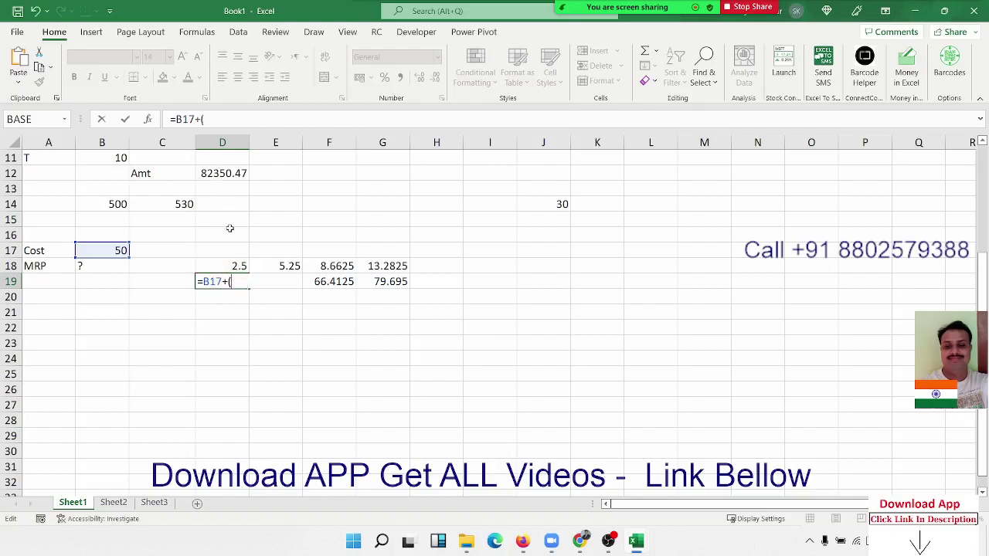
type(")")
type("B17*5%")
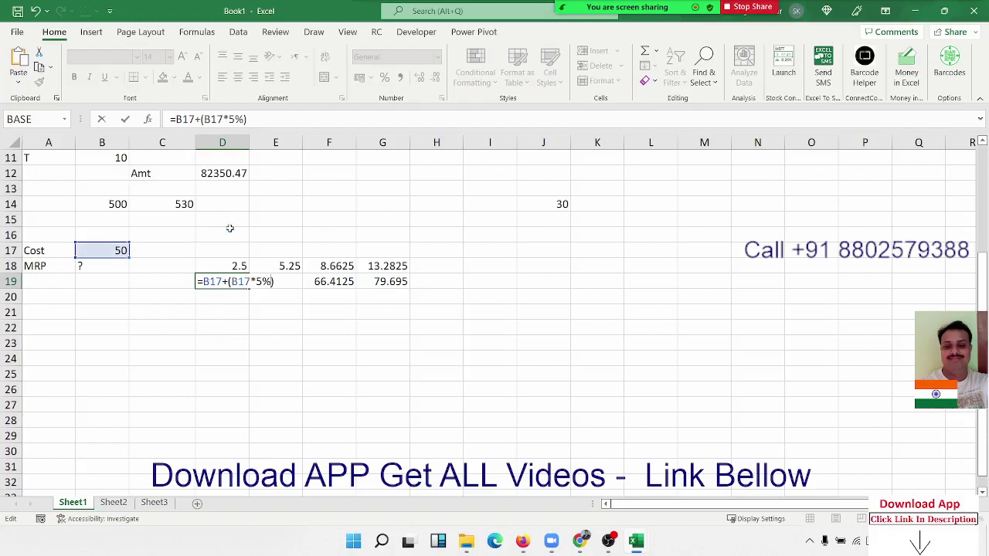
key("Return")
key("Up")
key("Up")
key("Delete")
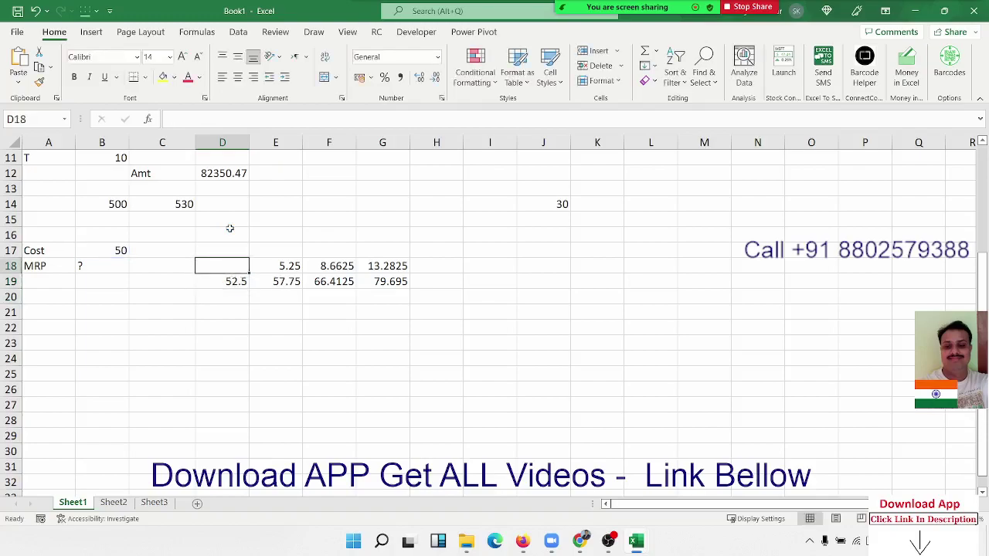
key("Down")
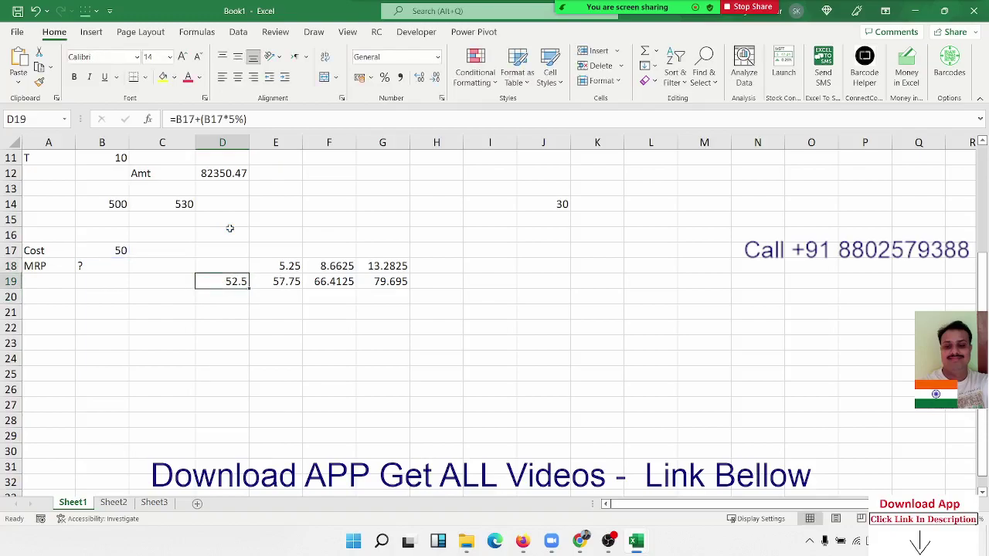
left_click(176, 119)
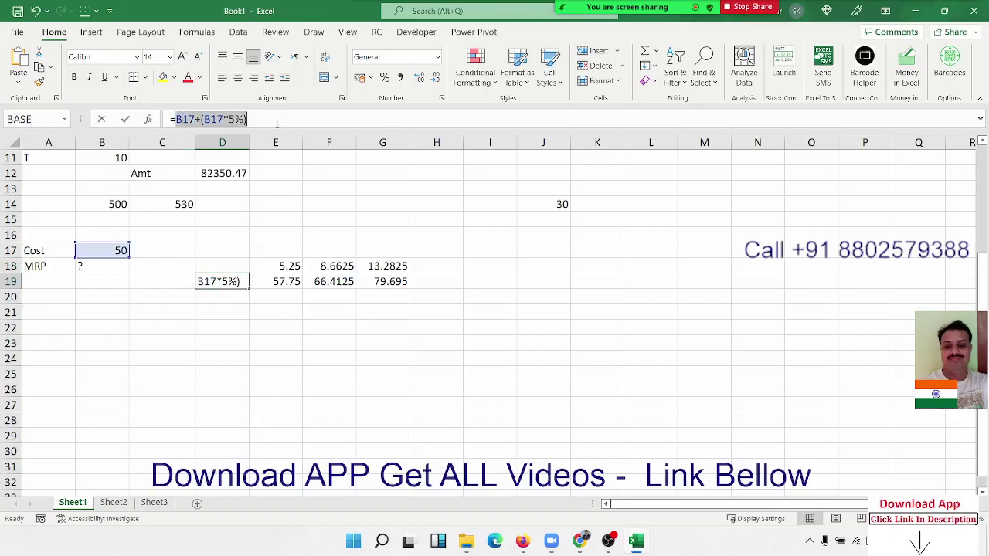
key("Escape")
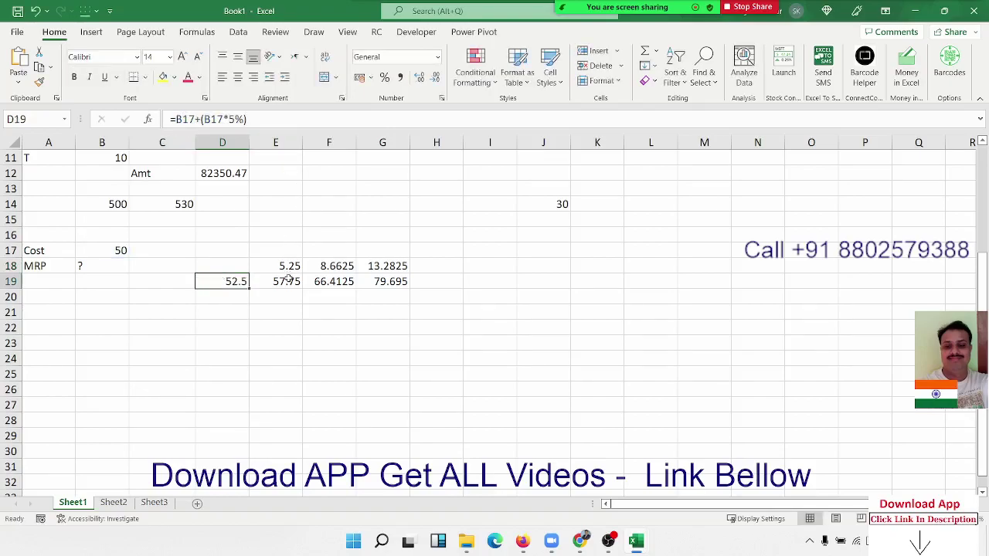
Change E18's formula to =(B17+(B17*5%))*10%, giving 5.25
double_click(284, 267)
double_click(270, 266)
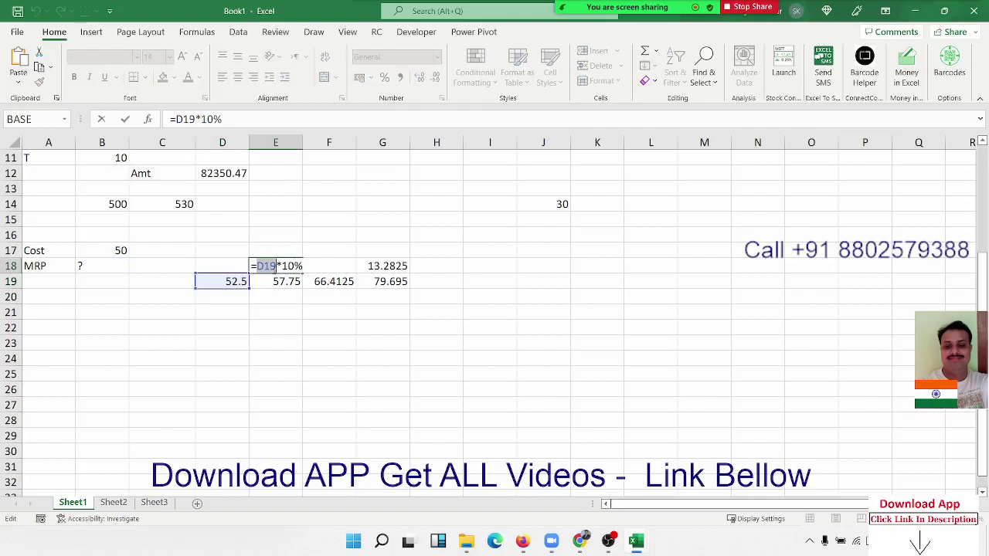
type("()")
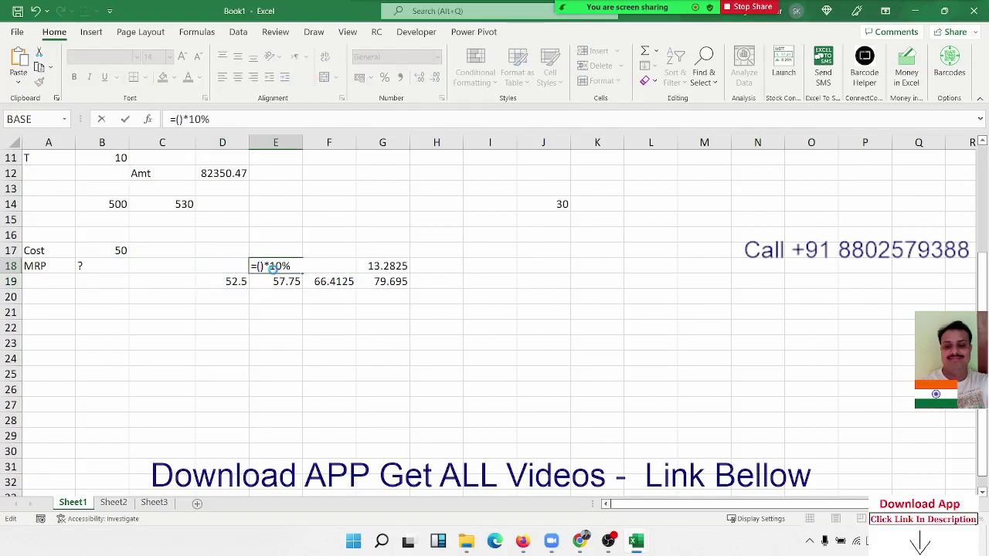
type("B17+(B17*5%)")
key("Return")
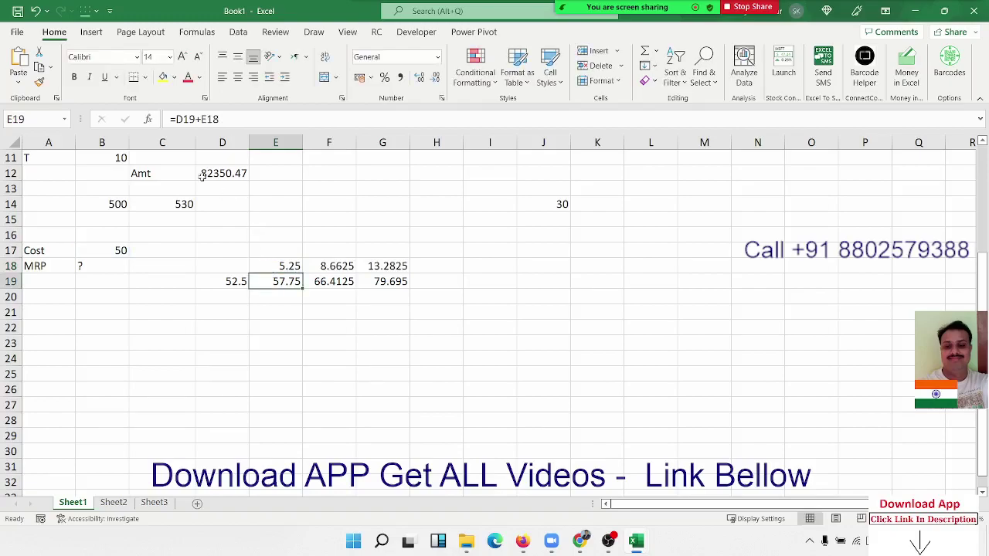
Replace E19's D19 reference with the pasted cost-plus-5% expression
key("F2")
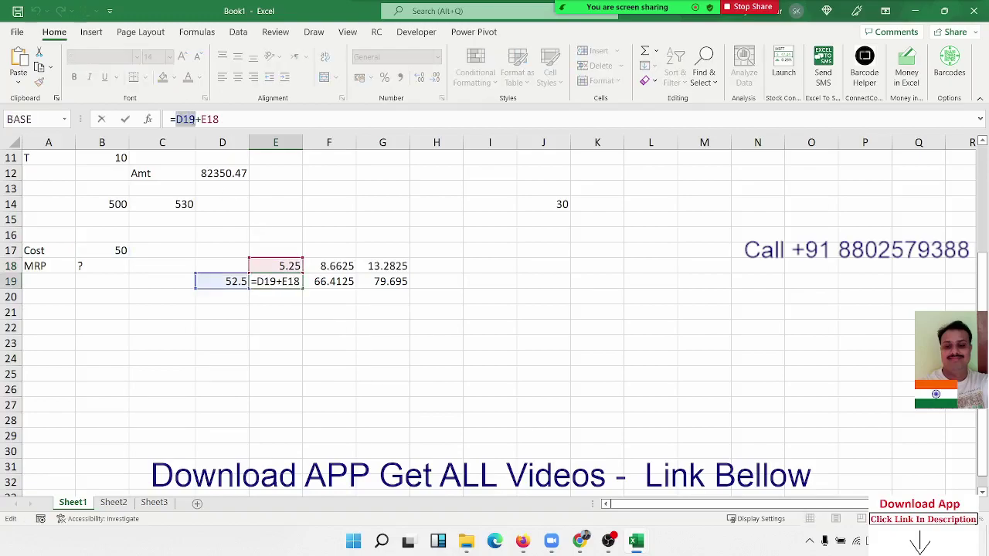
type("()")
type("B17+(B17*5%)")
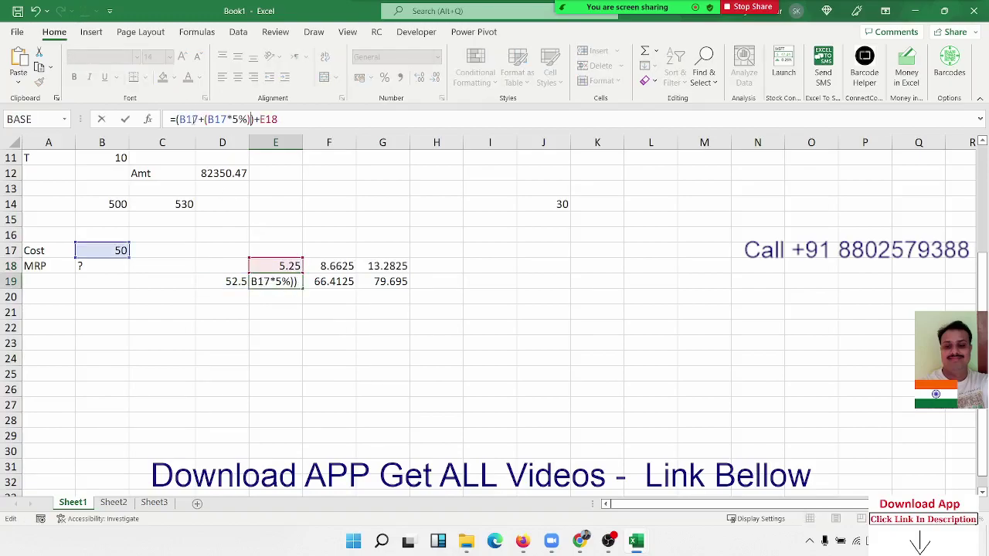
key("ctrl+Return")
Copy E18's 10% markup expression and paste it in place of E19's E18 reference
key("Left")
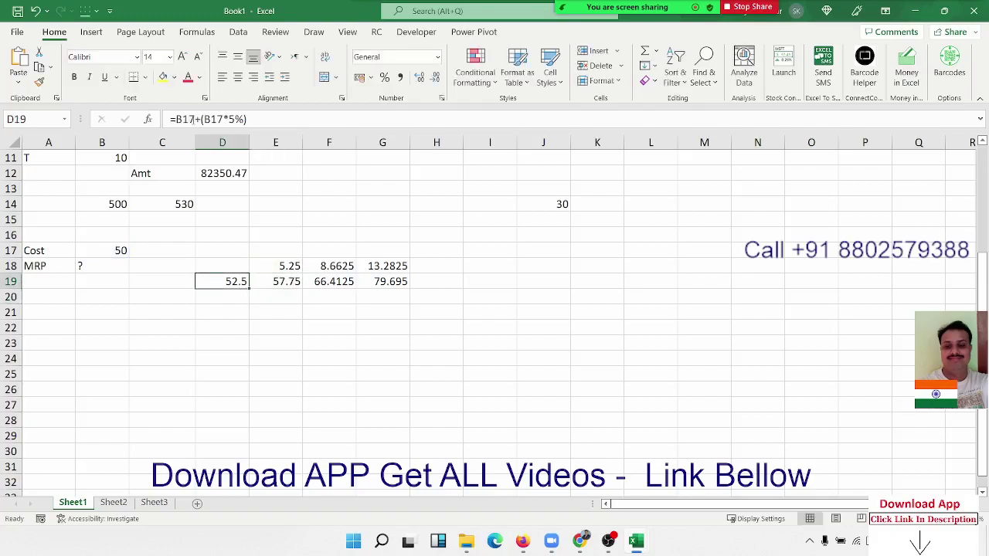
key("Right")
key("Up")
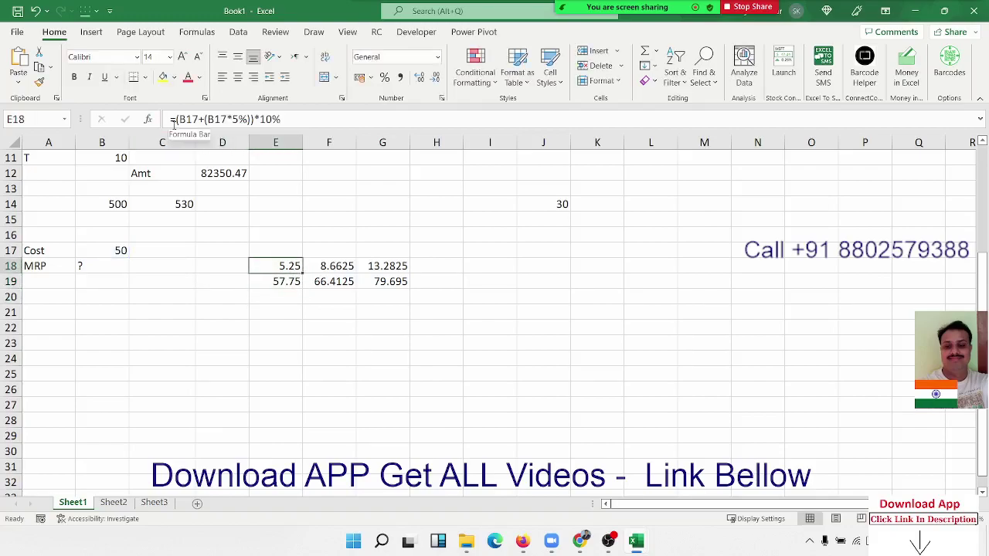
left_click_drag(174, 118, 281, 120)
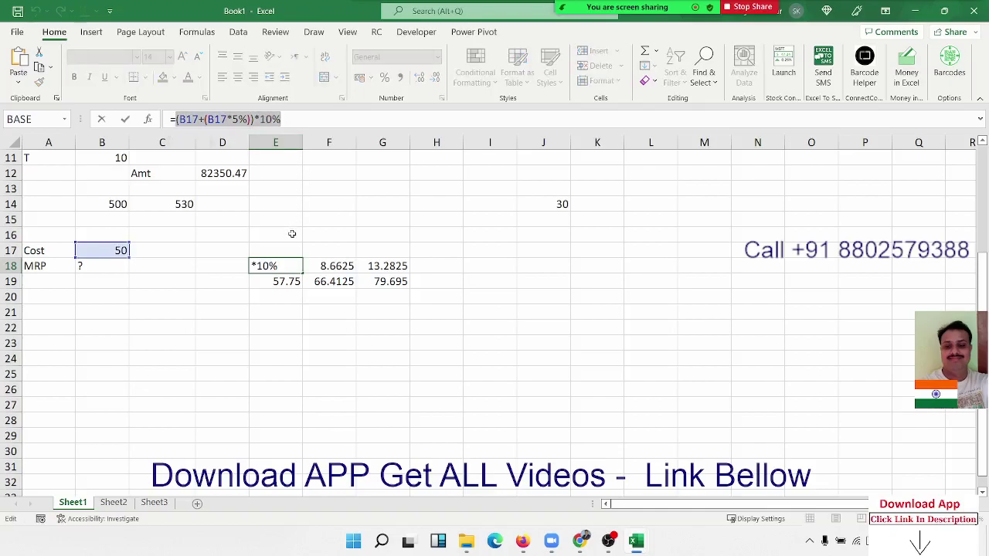
key("ctrl+c")
key("Escape")
double_click(283, 281)
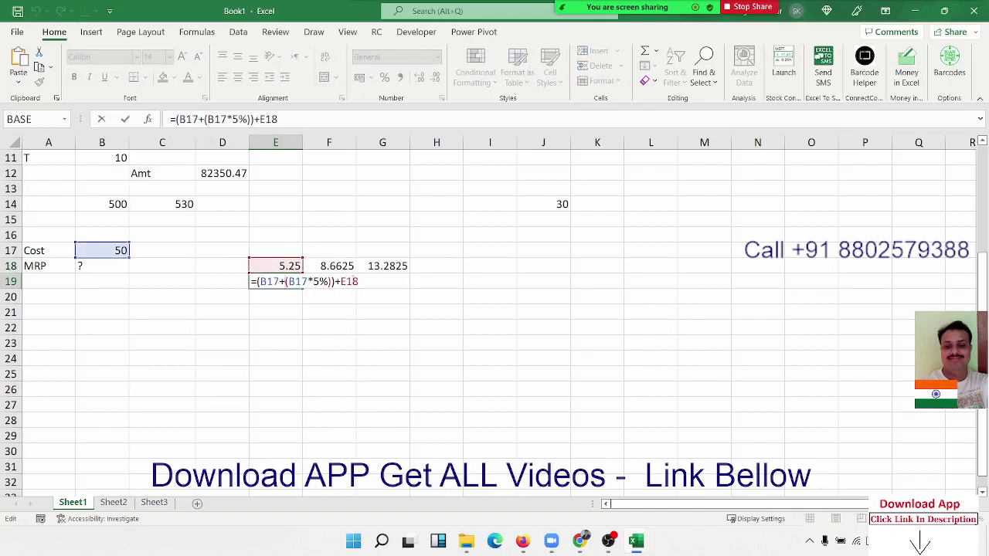
key("shift+Left")
key("shift+Left")
key("shift+Left")
type("()")
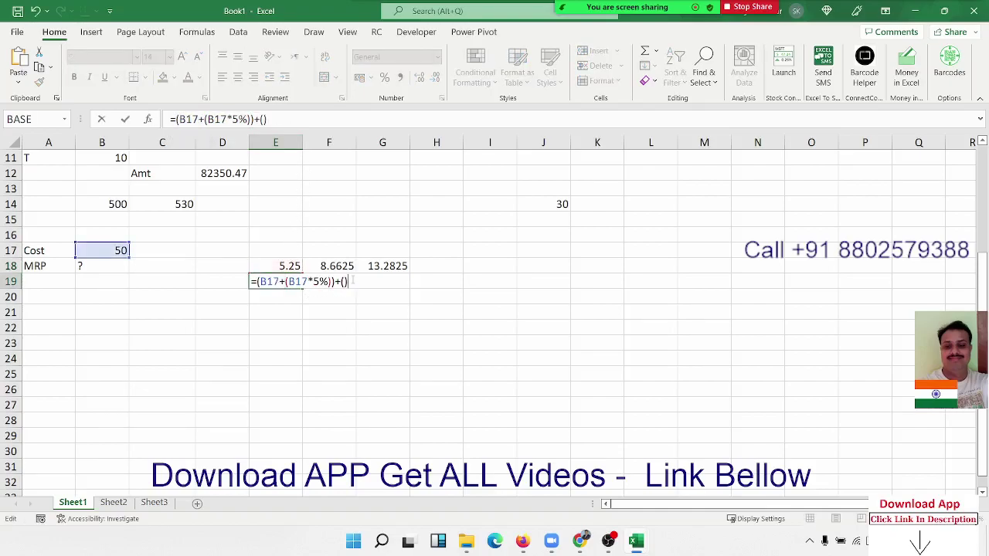
key("ctrl+v")
Commit E19 at 57.75, clear helper cell E18, and check E19's formula
key("Return")
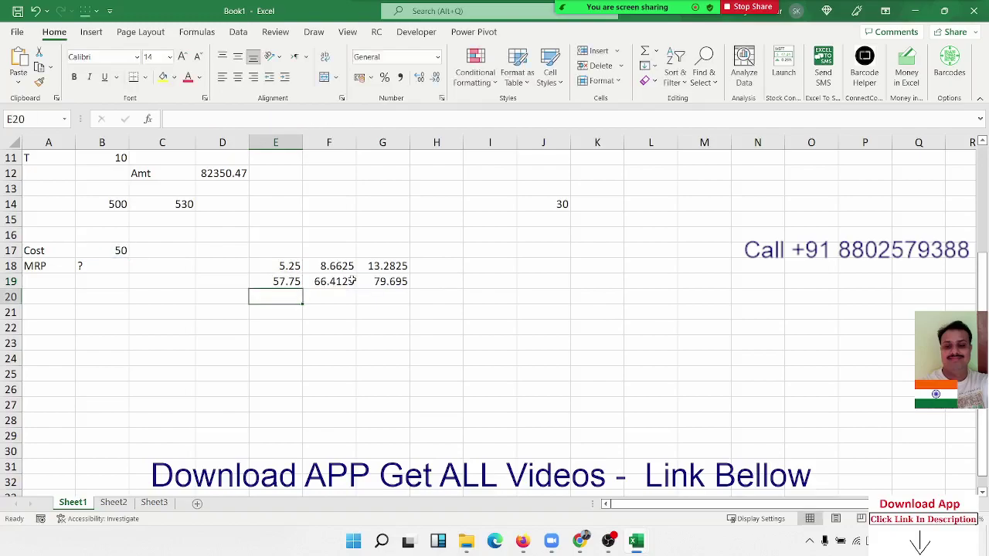
key("Up")
key("Up")
key("Delete")
double_click(286, 281)
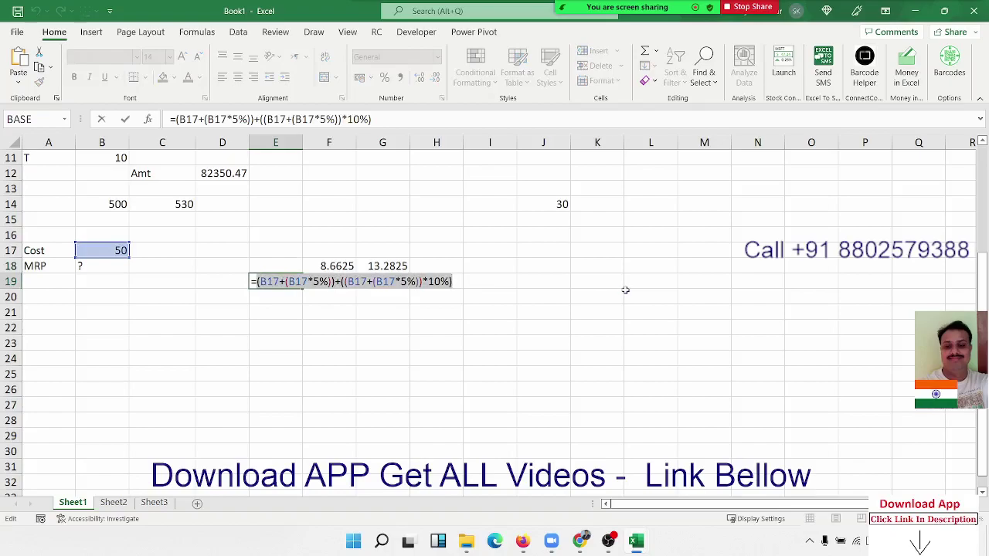
key("Escape")
Replace the E19 reference in F18's formula with the combined markup expression
double_click(314, 265)
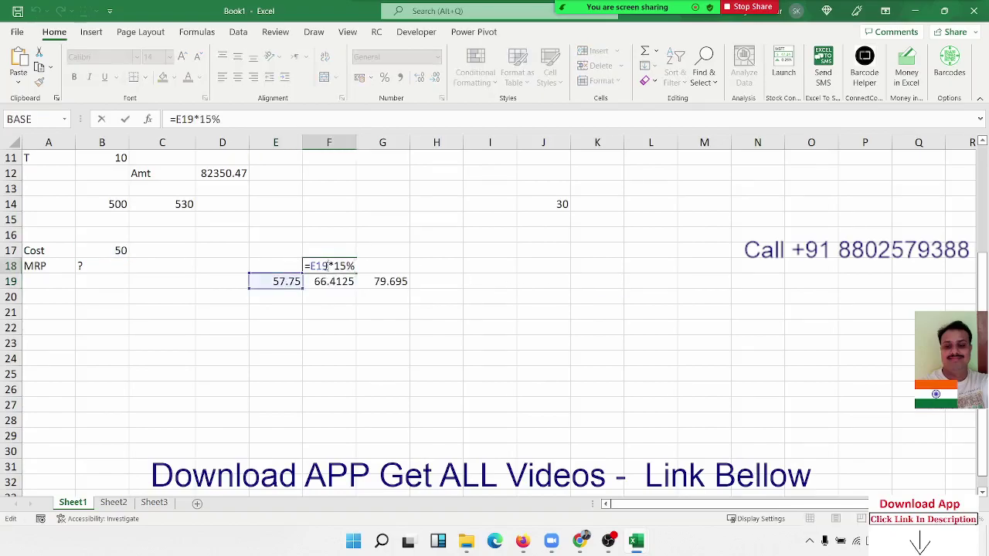
double_click(323, 266)
type("()")
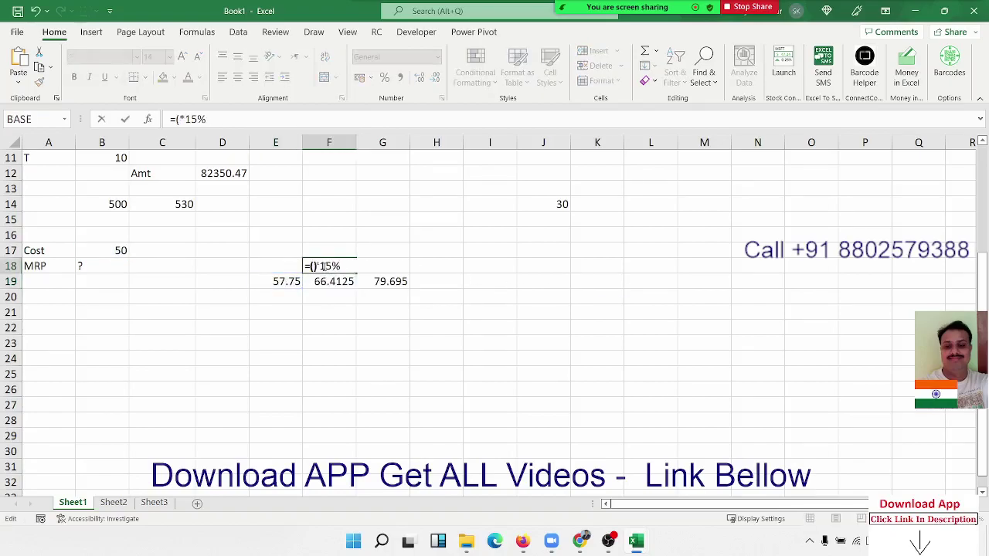
key("ctrl+v")
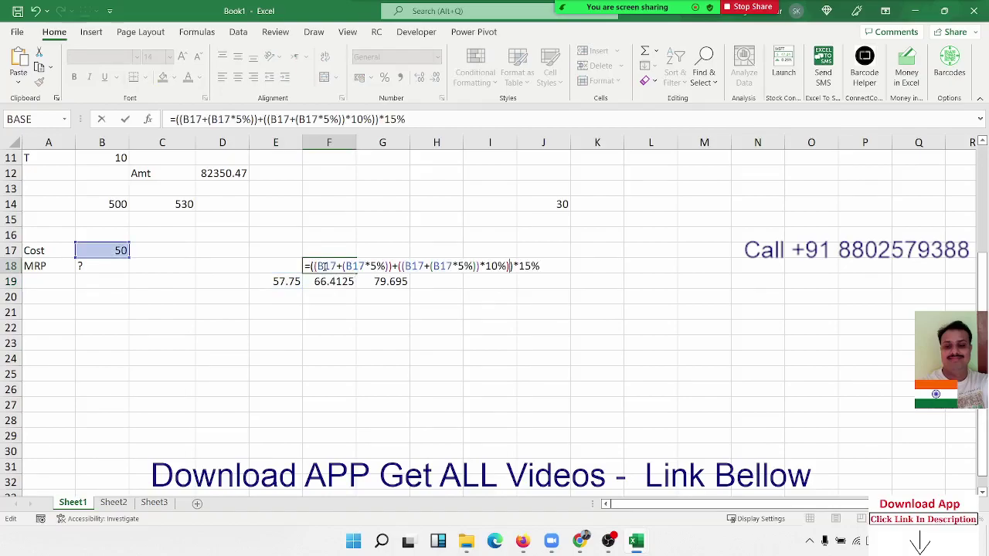
key("ctrl+Return")
key("Down")
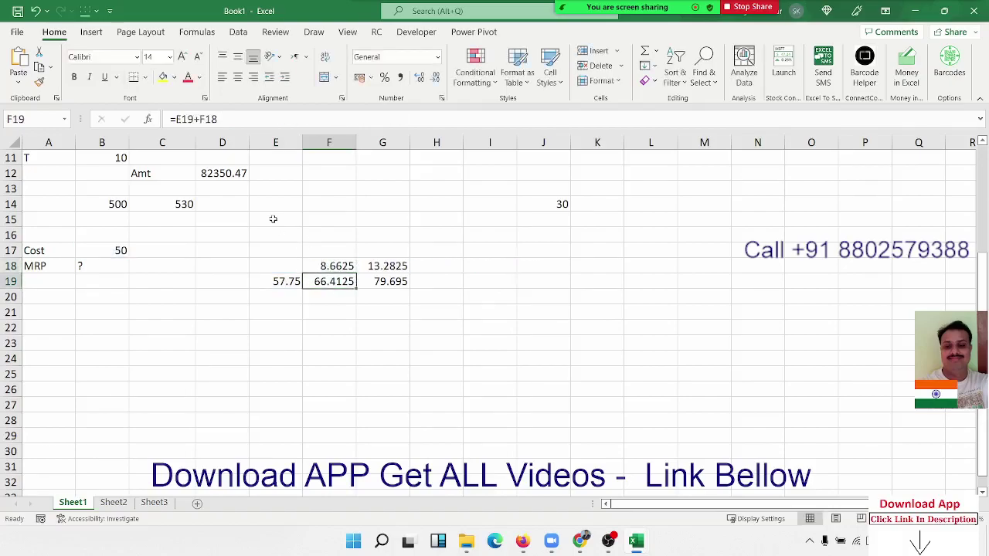
Swap F19's E19 reference for E19's full expression, keeping 66.4125
double_click(183, 119)
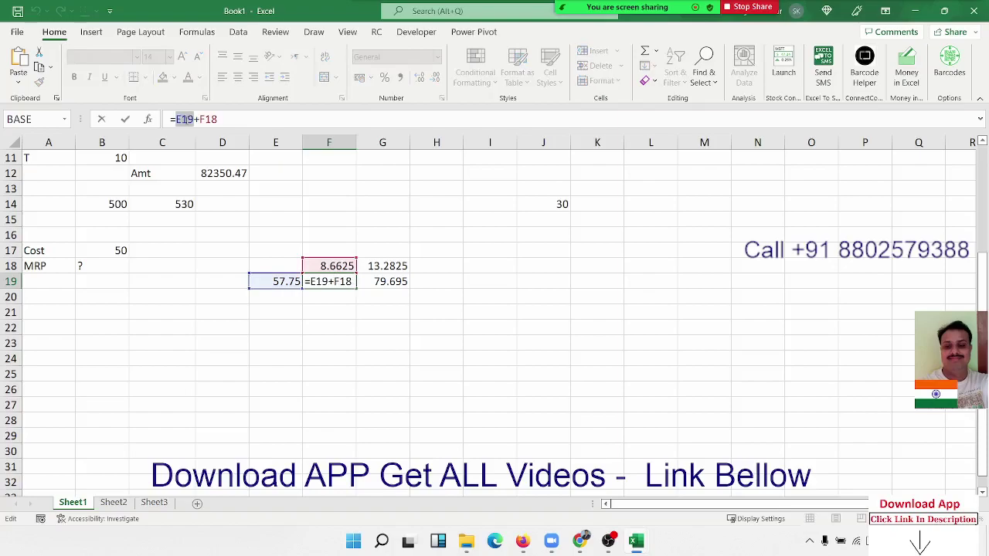
type("()")
key("ctrl+v")
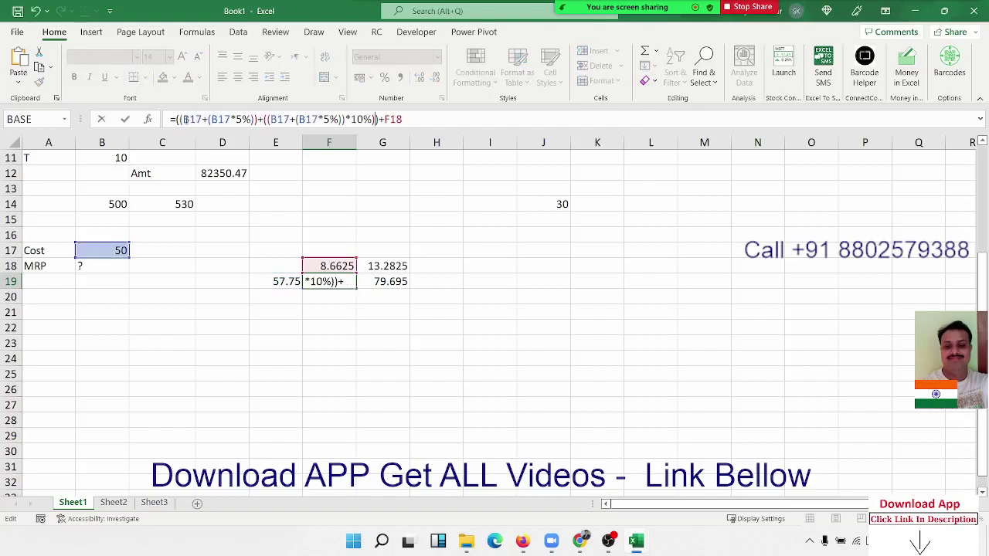
key("Return")
Clear the leftover helper cell and copy F18's full formula text
key("Up")
key("Left")
key("Delete")
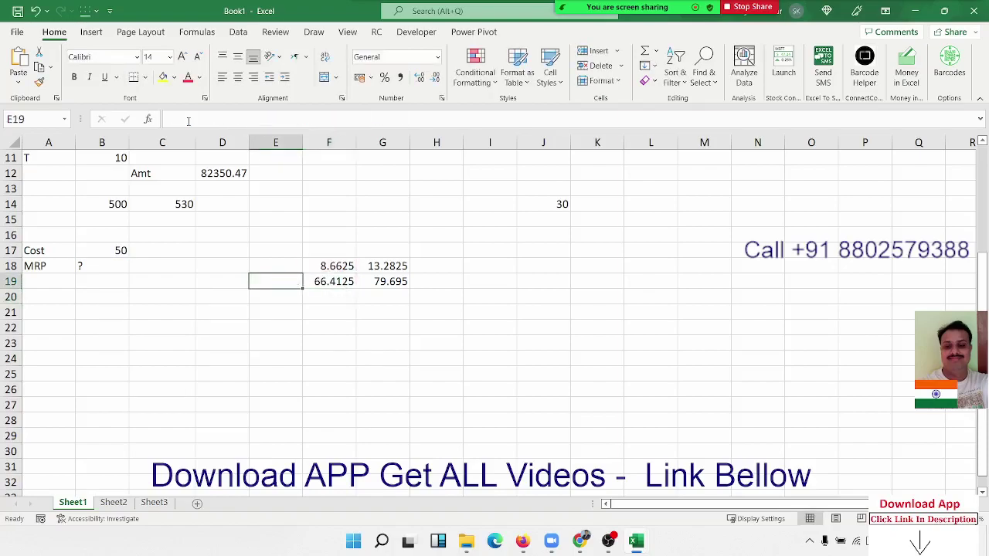
key("Up")
key("Right")
key("F2")
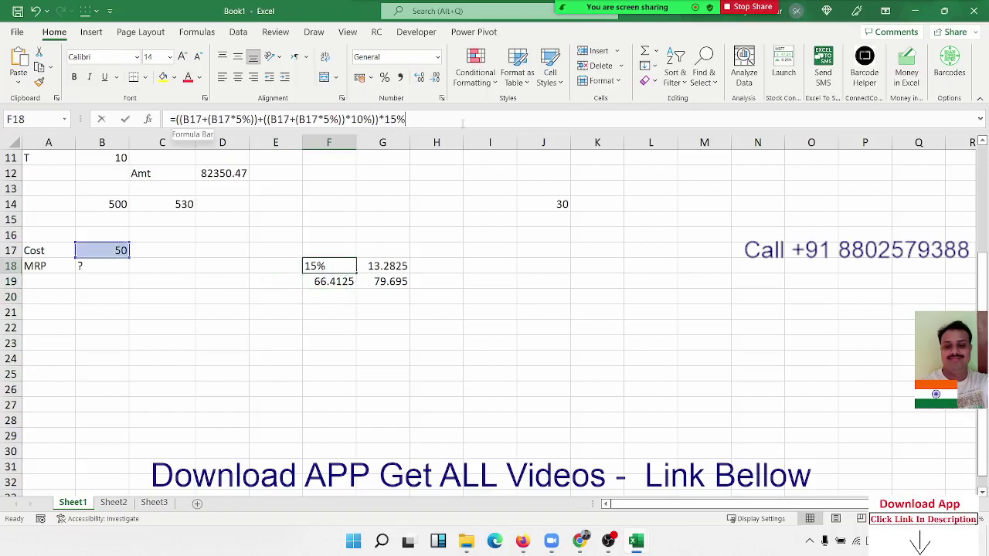
key("shift+Home")
key("ctrl+c")
key("Escape")
Replace F19's F18 reference with (F18's formula)*15% and clear F18
left_click(332, 279)
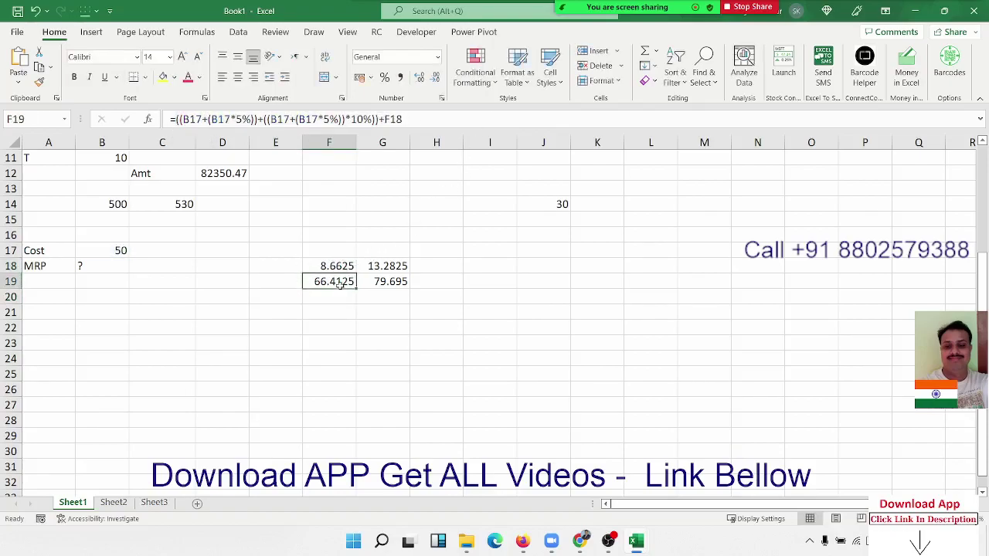
key("F2")
double_click(531, 281)
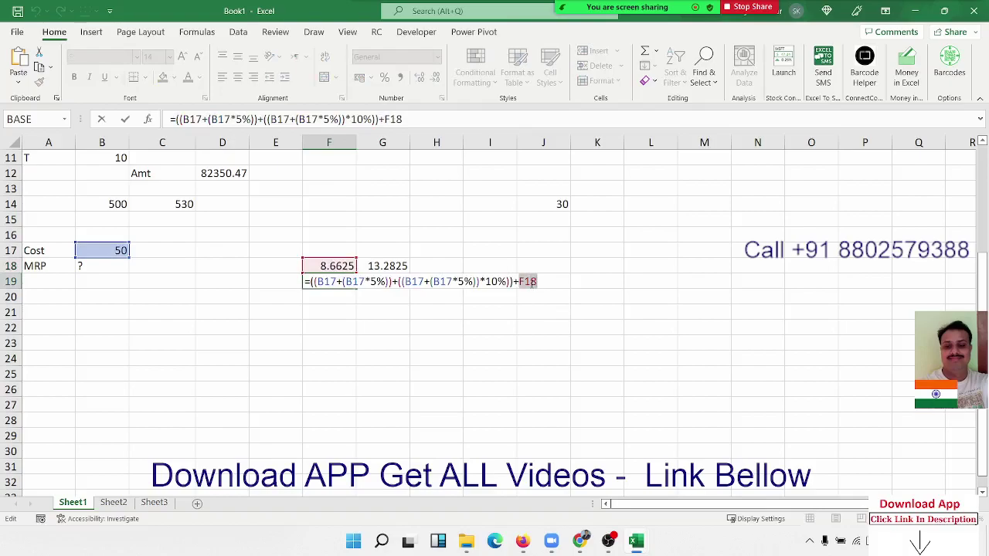
type("(")
key("ctrl+v")
type(")*15%")
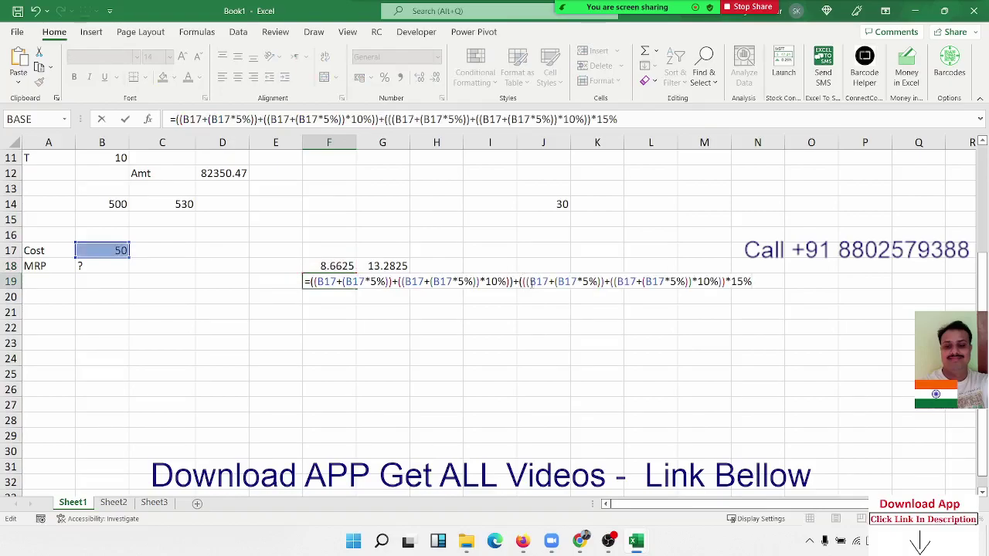
key("Return")
key("Up")
key("Up")
key("Delete")
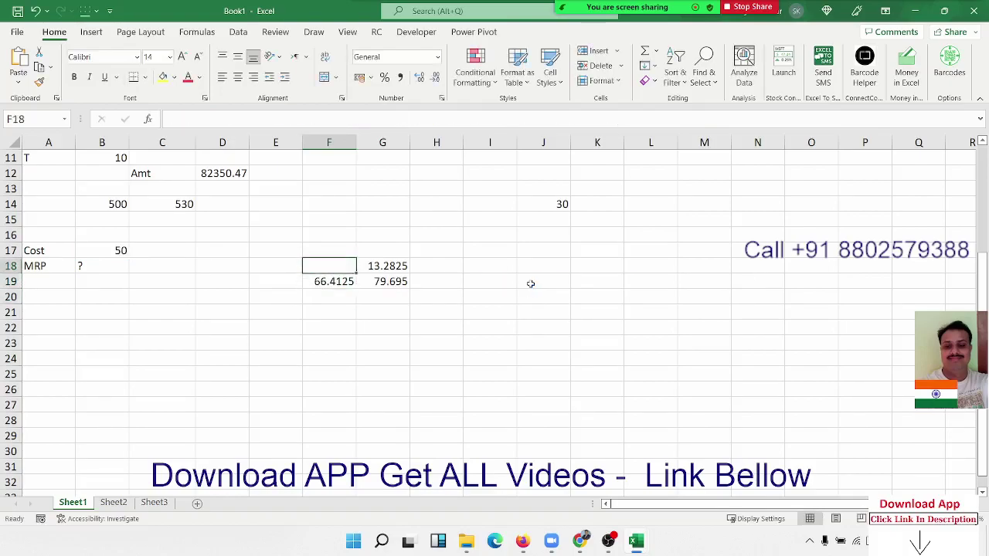
key("Down")
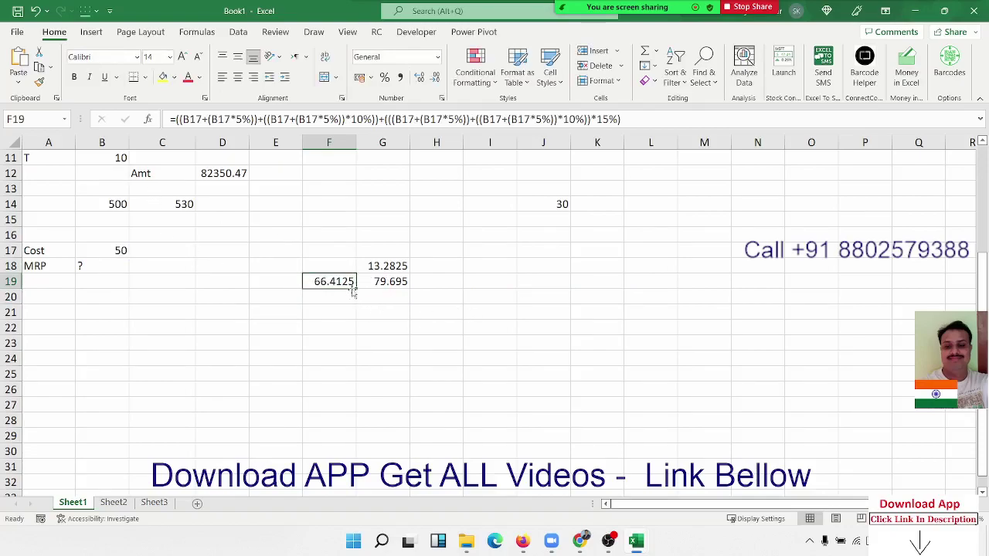
Copy F19's entire formula text, leaving F19 unchanged
double_click(349, 284)
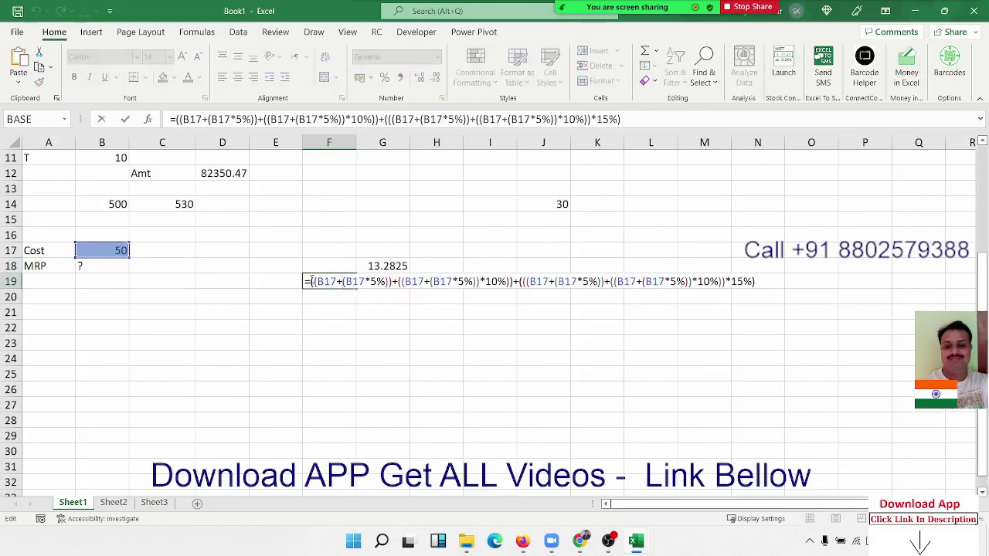
left_click_drag(310, 281, 756, 281)
key("Escape")
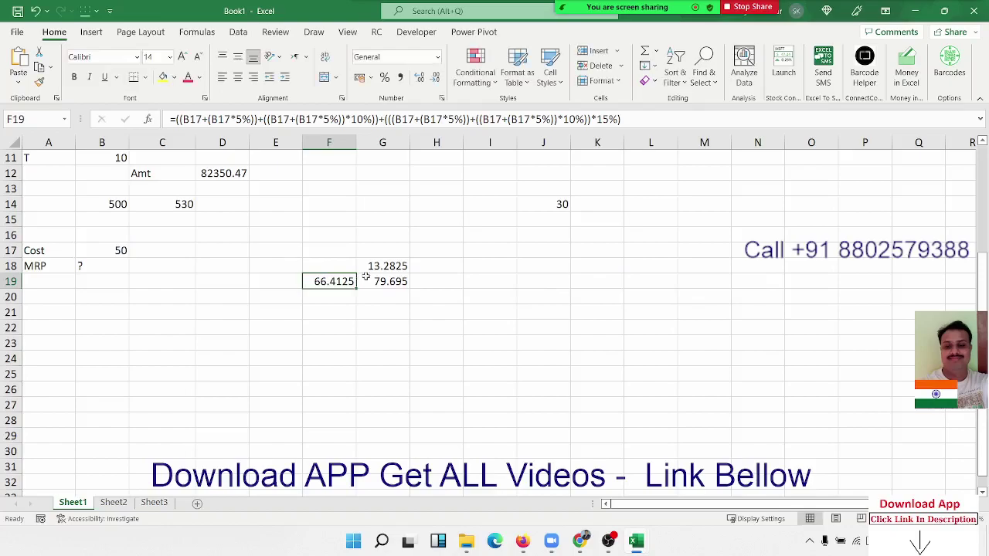
left_click(384, 268)
key("Down")
Replace the F19 reference in G18's formula with F19's pasted formula
left_click(384, 267)
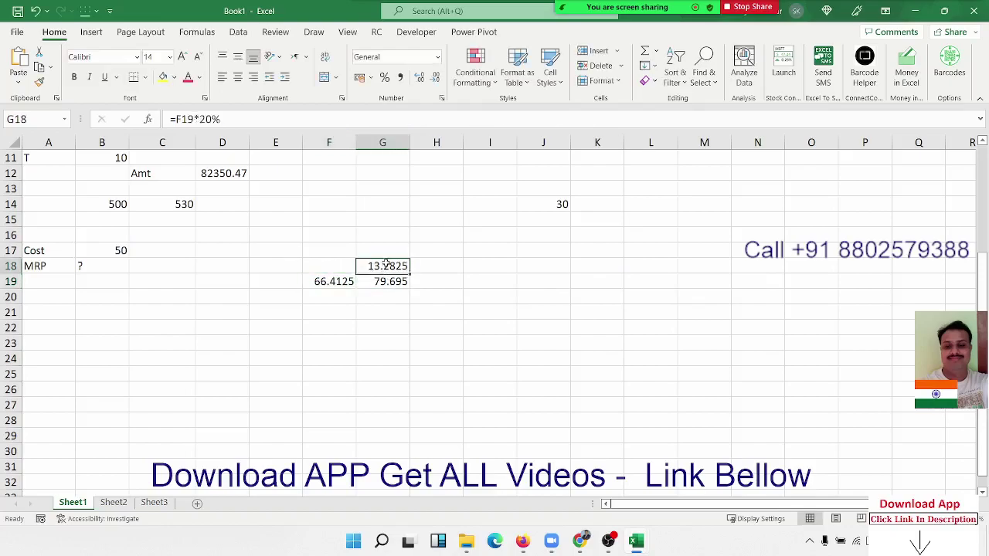
double_click(384, 267)
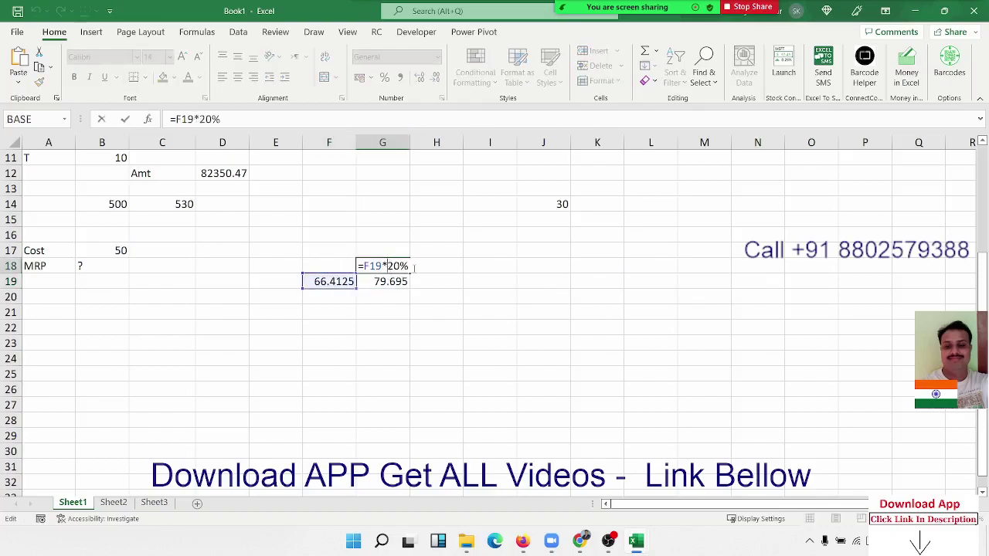
double_click(370, 266)
type("()")
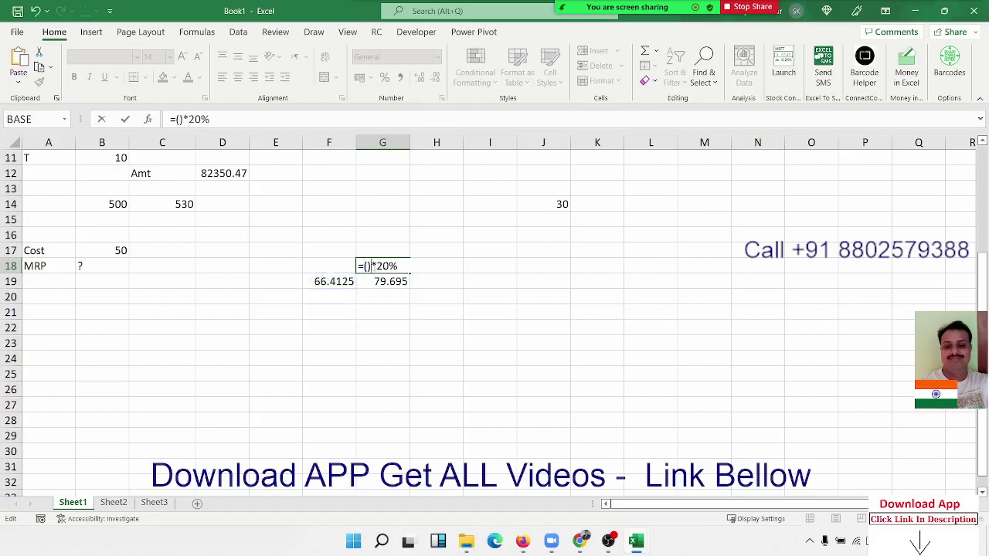
key("ctrl+v")
key("Return")
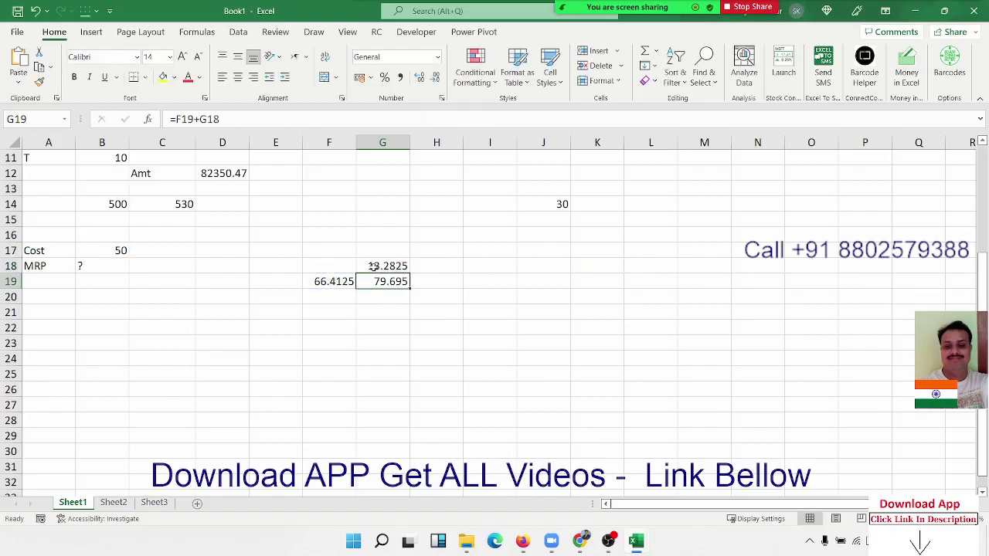
Paste F19's formula in place of G19's F19 reference, then clear F19
double_click(390, 281)
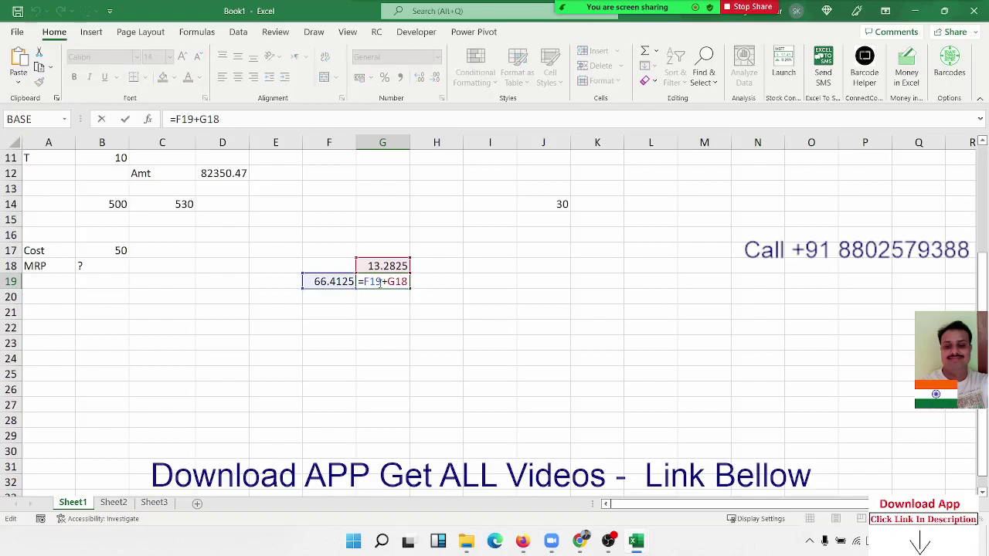
double_click(372, 281)
type("()")
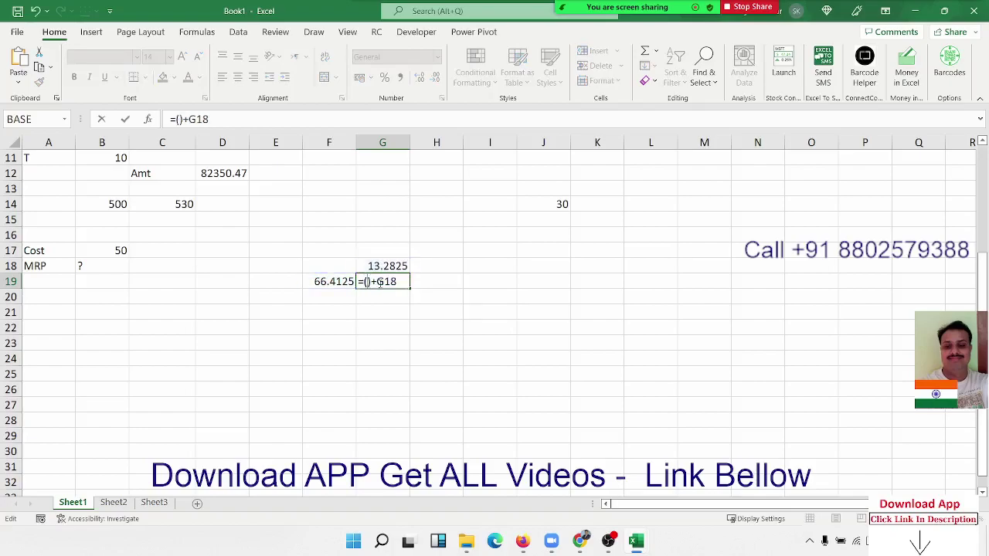
key("ctrl+v")
key("Return")
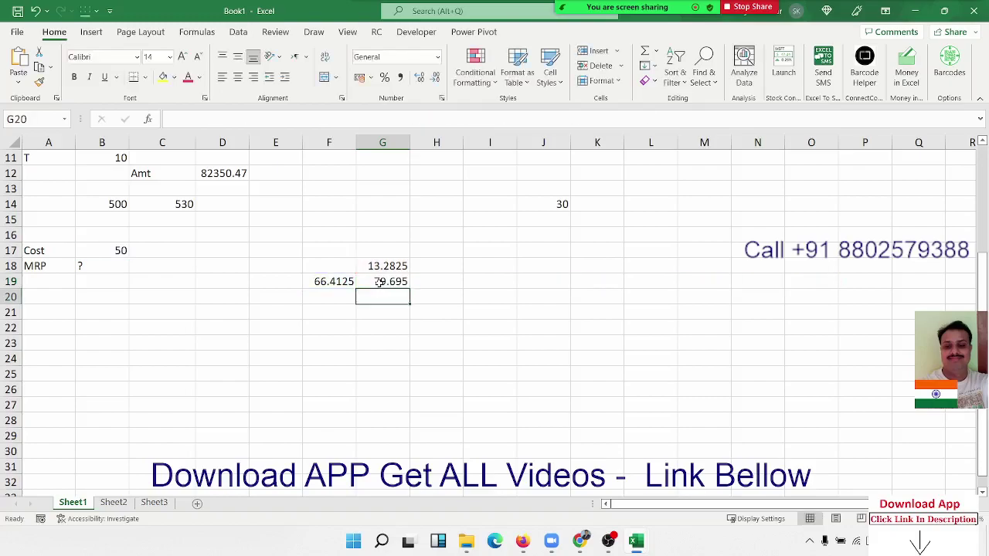
key("Up")
key("Left")
key("Delete")
Copy G18's formula text after the equals sign, leaving G18 unchanged
key("Right")
key("Up")
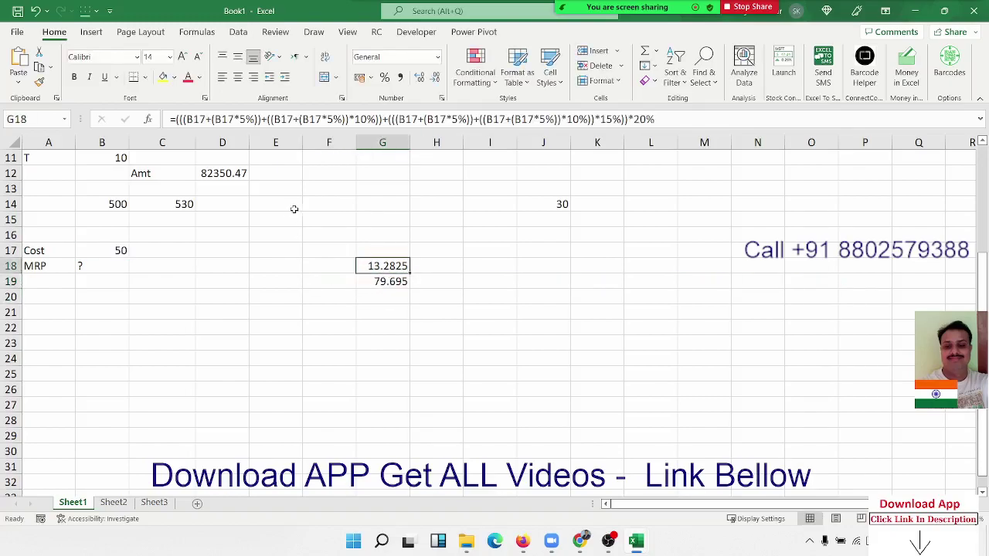
double_click(362, 266)
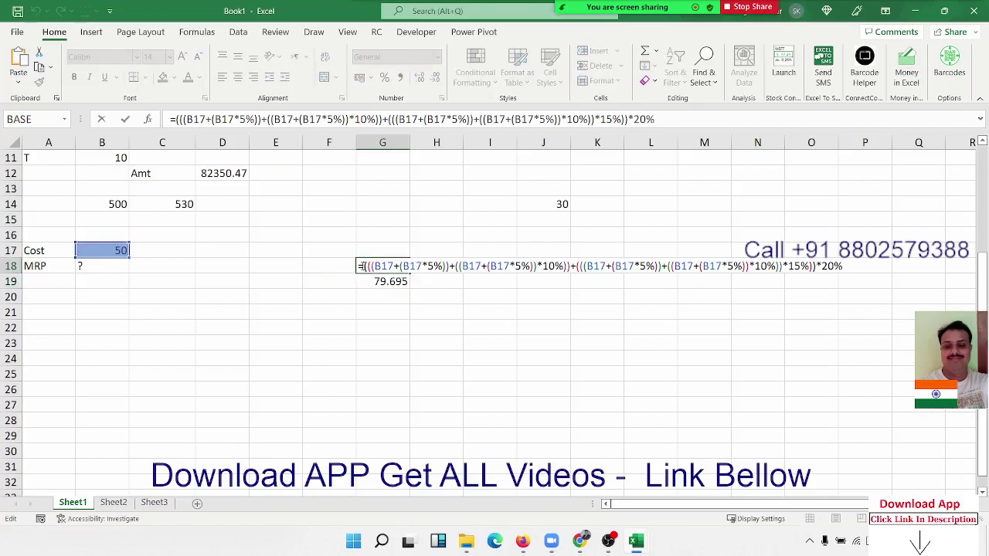
key("shift+End")
key("Escape")
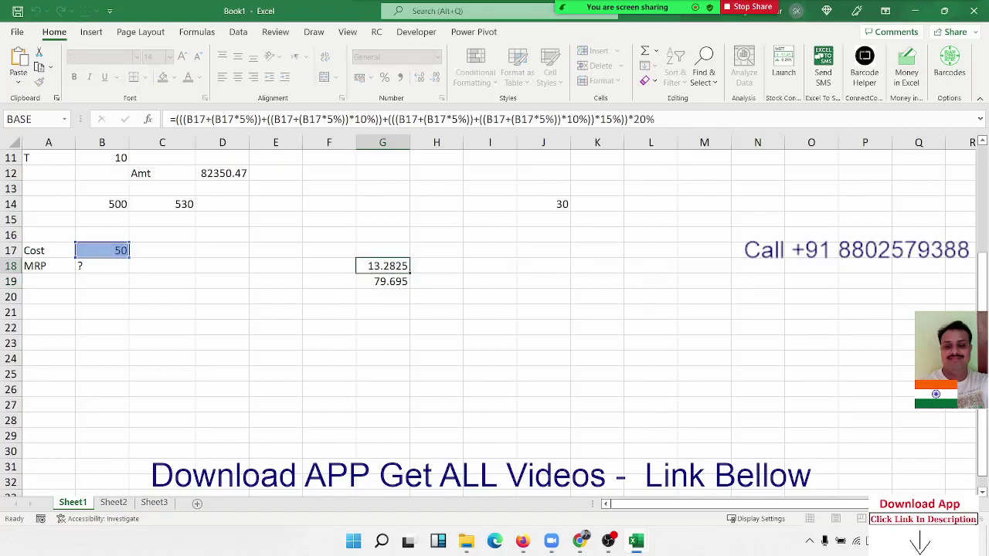
Replace G19's G18 reference with G18's formula, giving 79.695, and clear G18
double_click(386, 282)
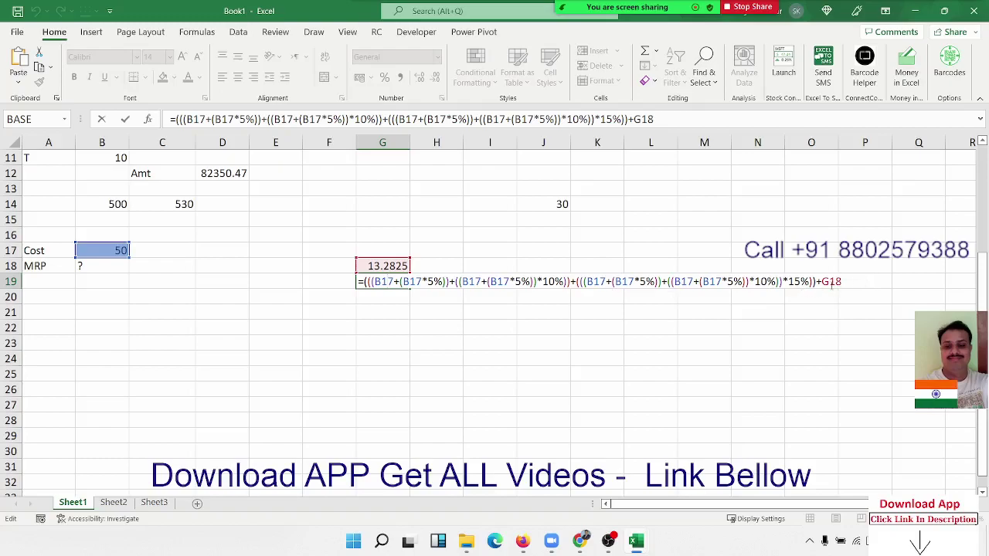
double_click(831, 282)
key("ctrl+v")
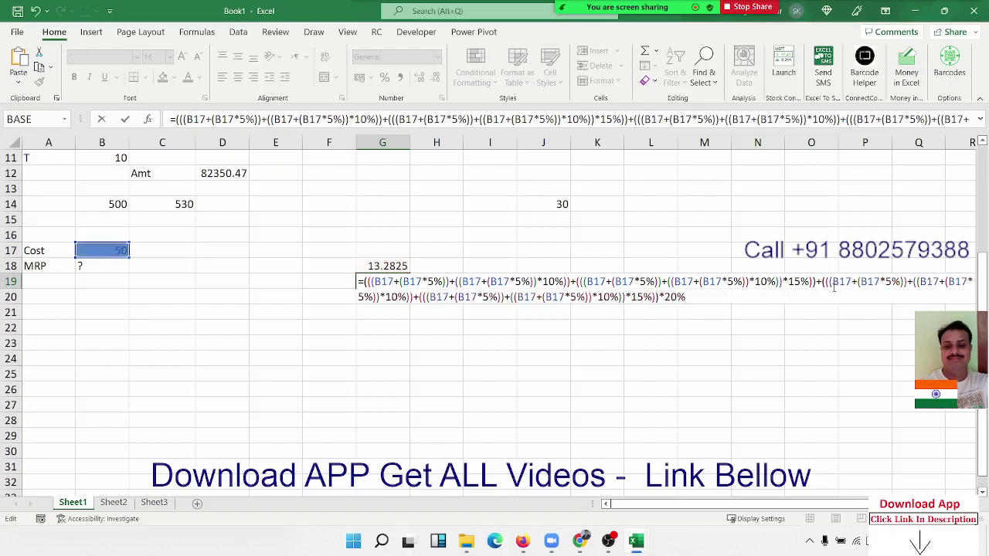
key("Return")
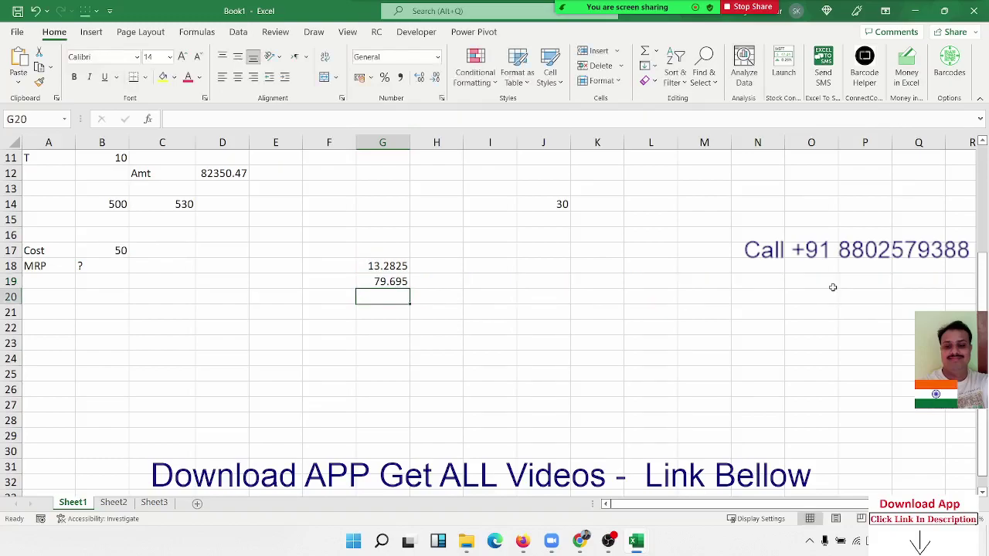
key("Up")
key("Up")
key("Delete")
key("Down")
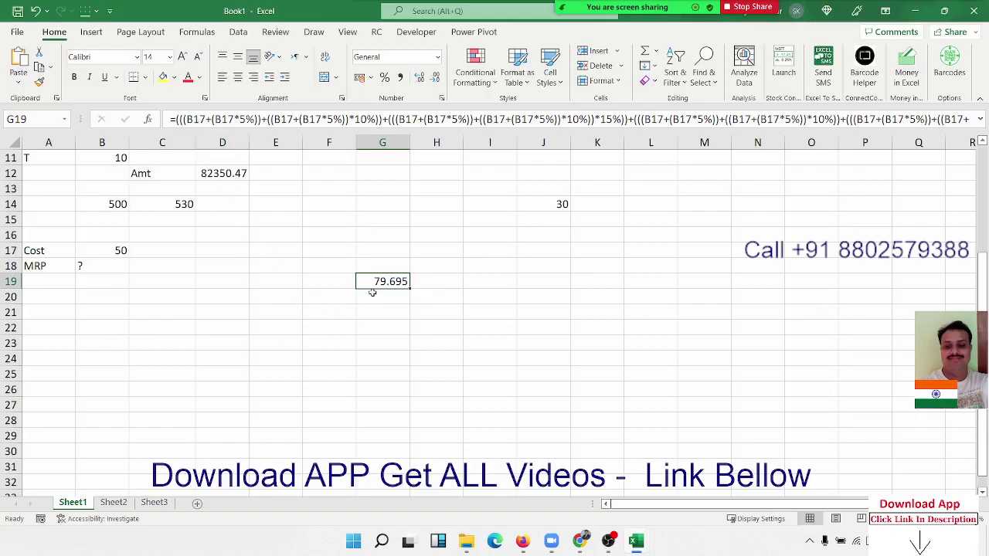
Move G19's formula into B18, replacing the question mark, and test a cost of 75 for 119.5425
mouse_move(372, 291)
left_mouse_down()
mouse_move(106, 275)
mouse_move(120, 276)
left_mouse_up()
left_click(474, 304)
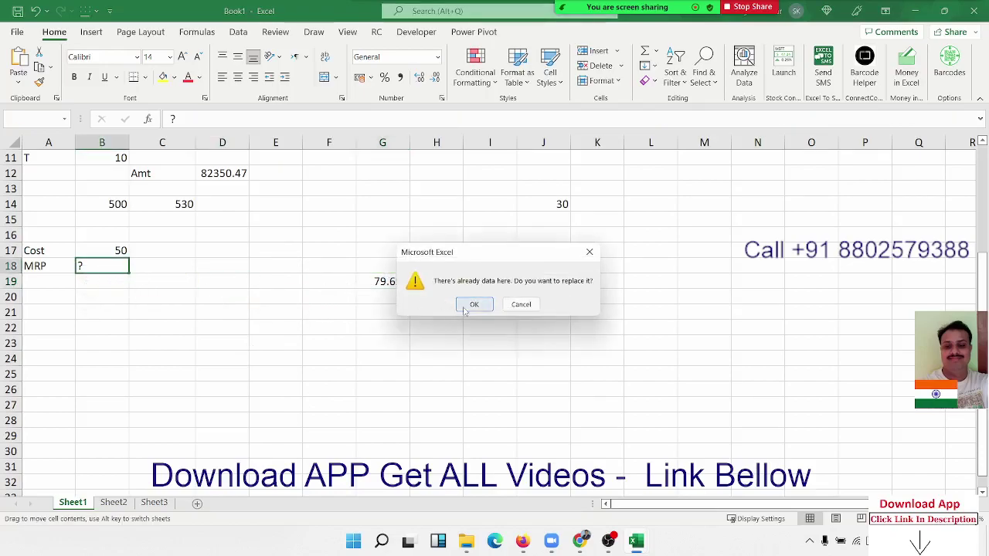
key("Up")
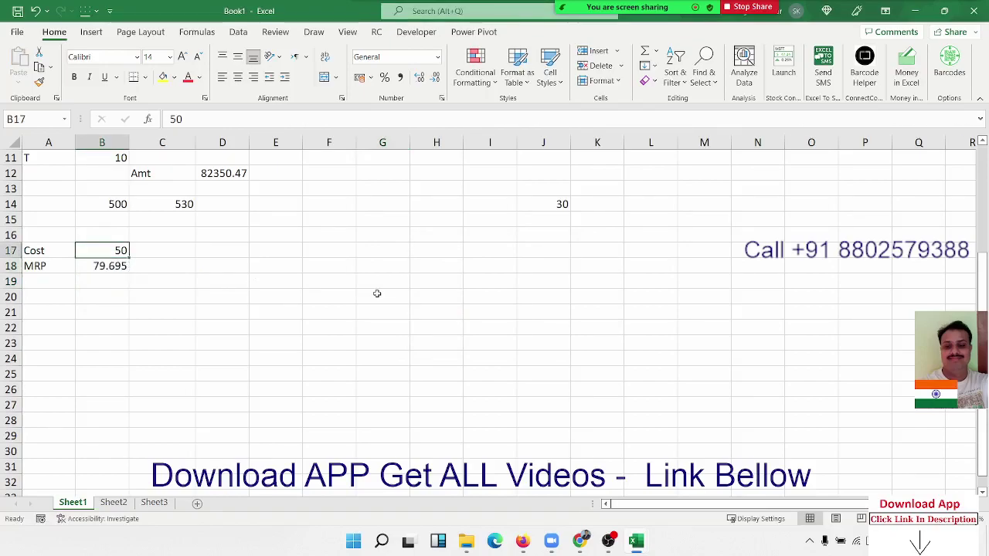
type("75")
key("Return")
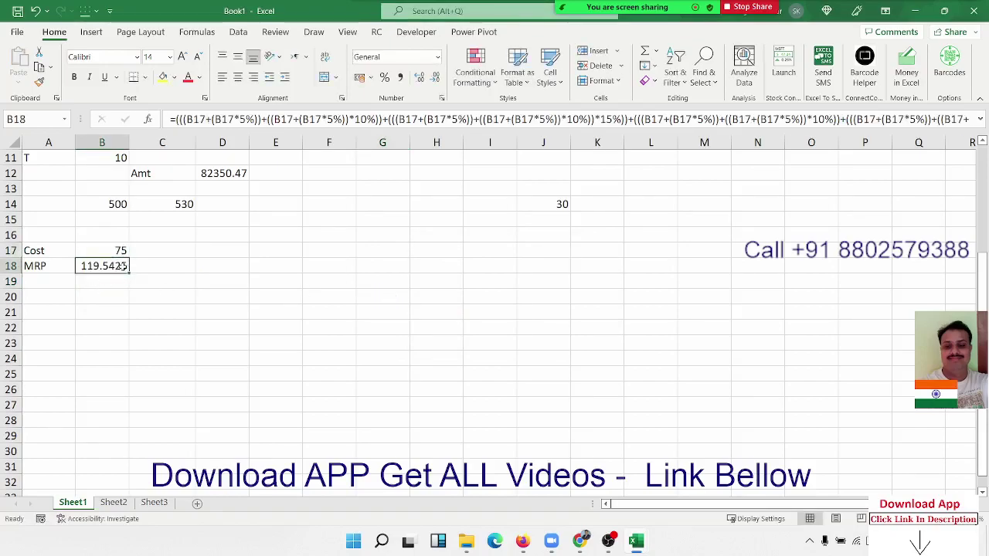
double_click(124, 266)
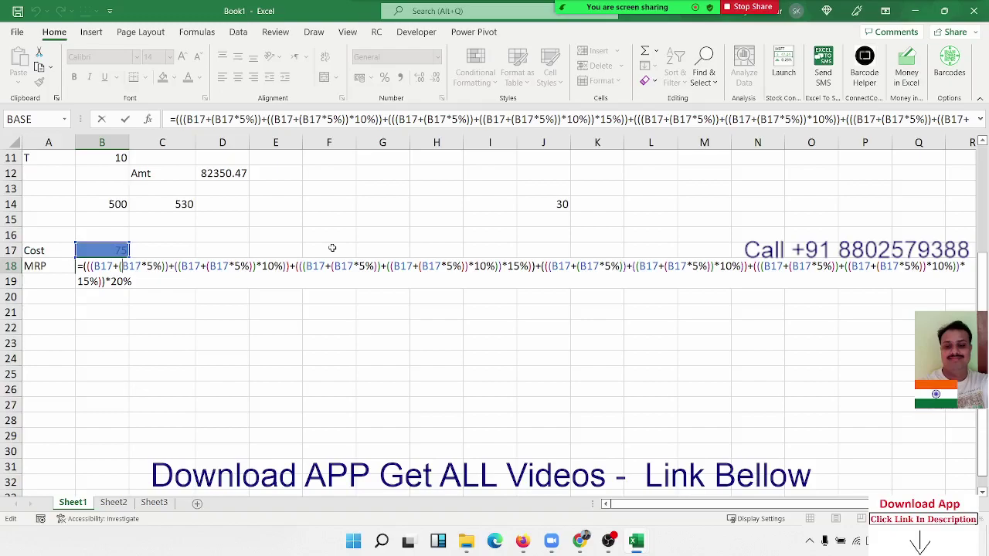
key("Return")
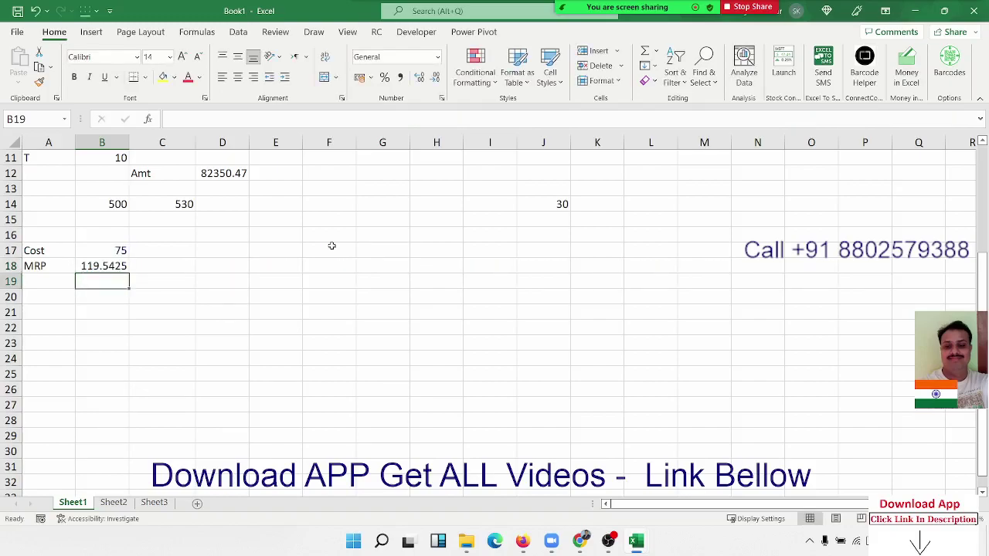